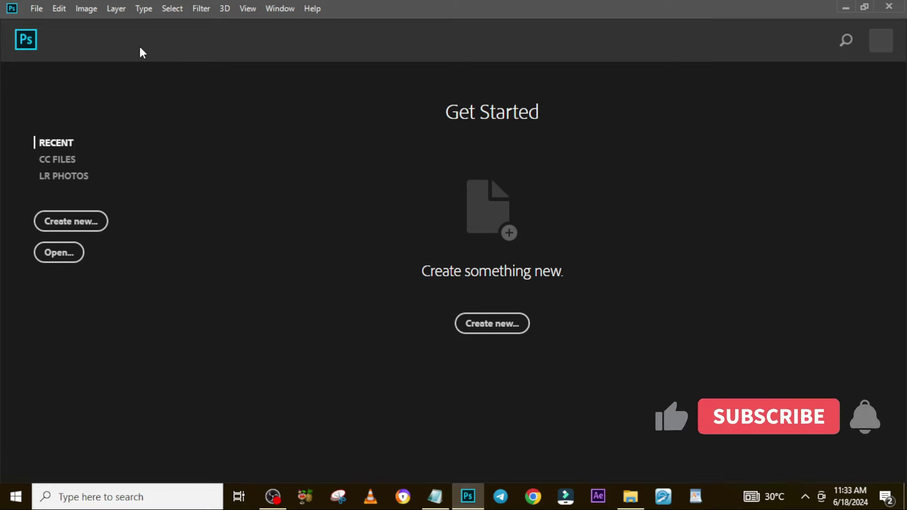
- Create a new 2000 x 2000 px, 300 ppi RGB document named BDAY FLYER with a white background
key("ctrl+n")
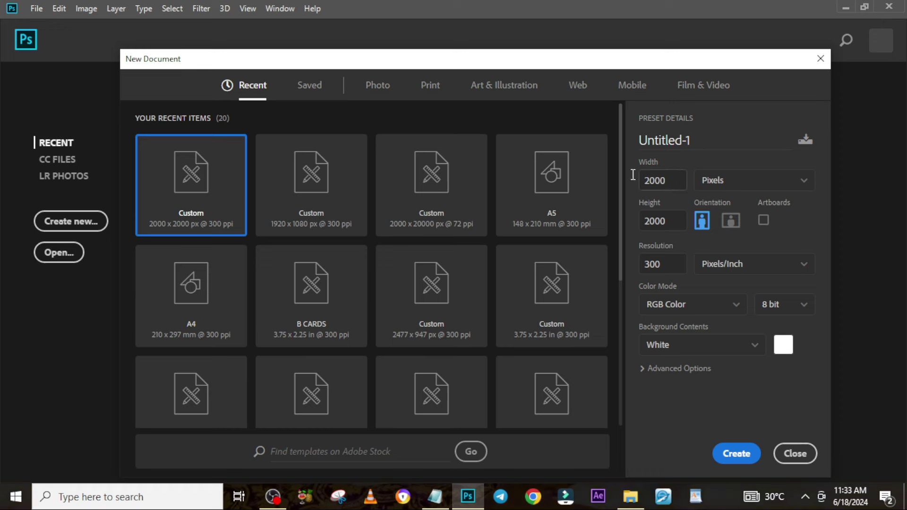
key("Tab")
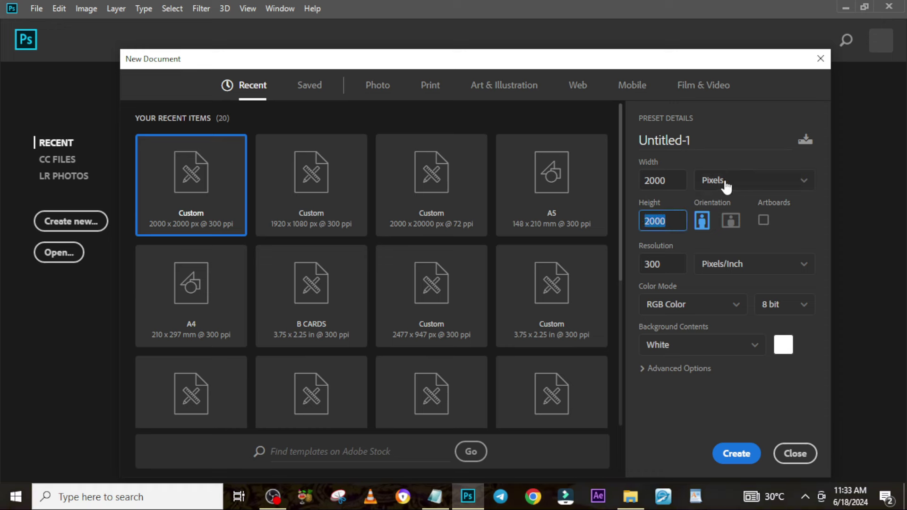
key("shift+Tab")
key("shift+Tab")
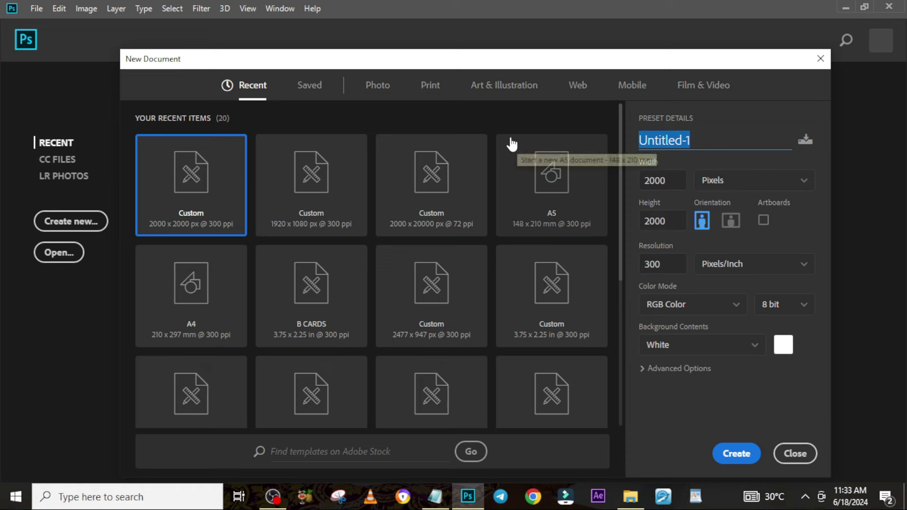
type("BDAY FLYER")
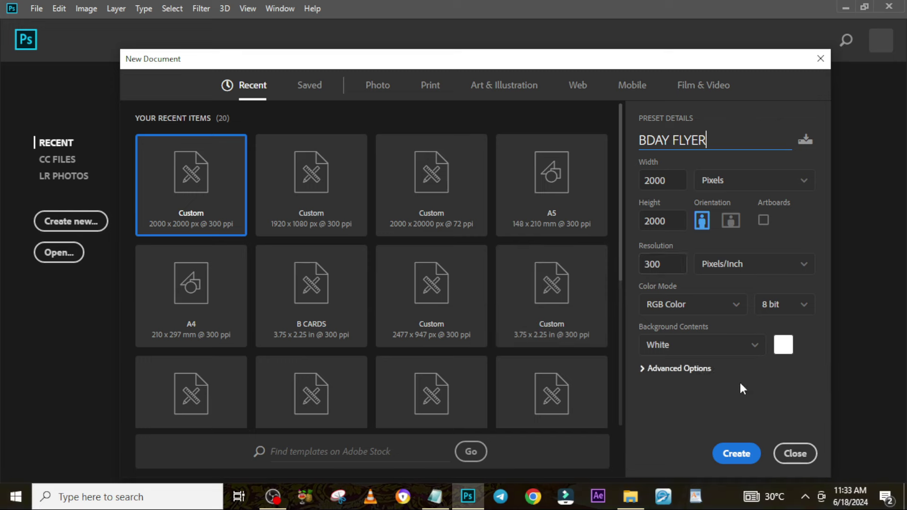
left_click(741, 457)
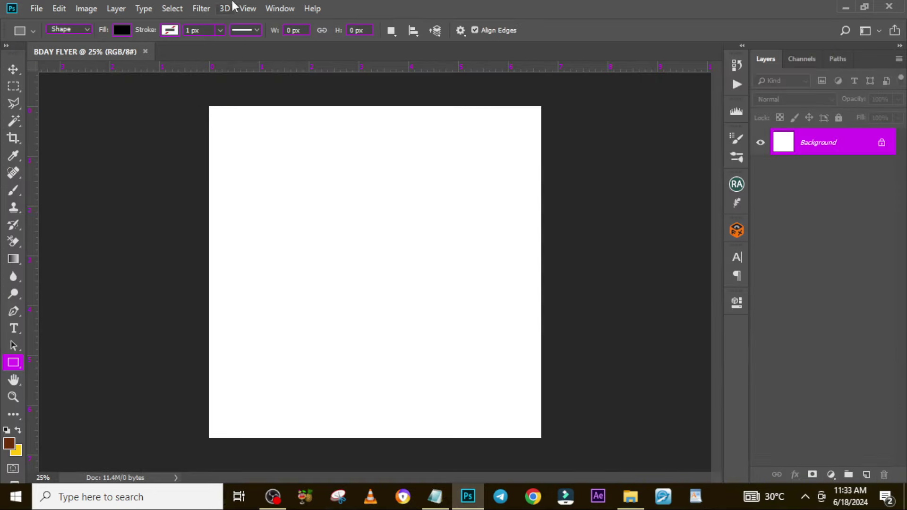
- Add a guide layout with 8 columns, 8 rows and 0.25 in margins on all sides
left_click(248, 9)
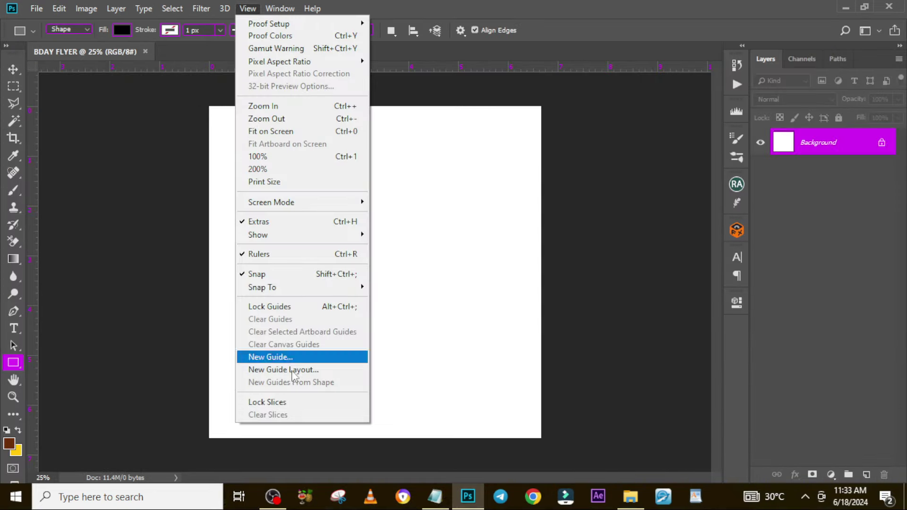
left_click(290, 371)
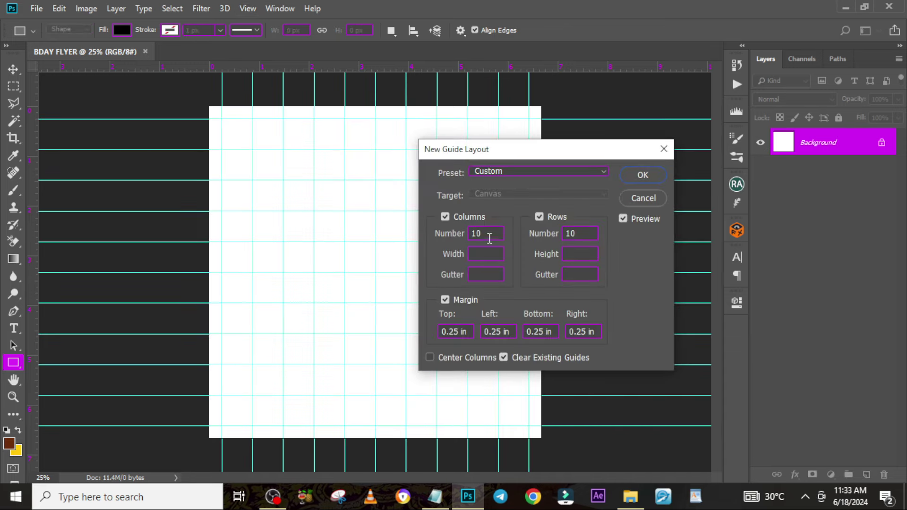
double_click(490, 239)
type("8")
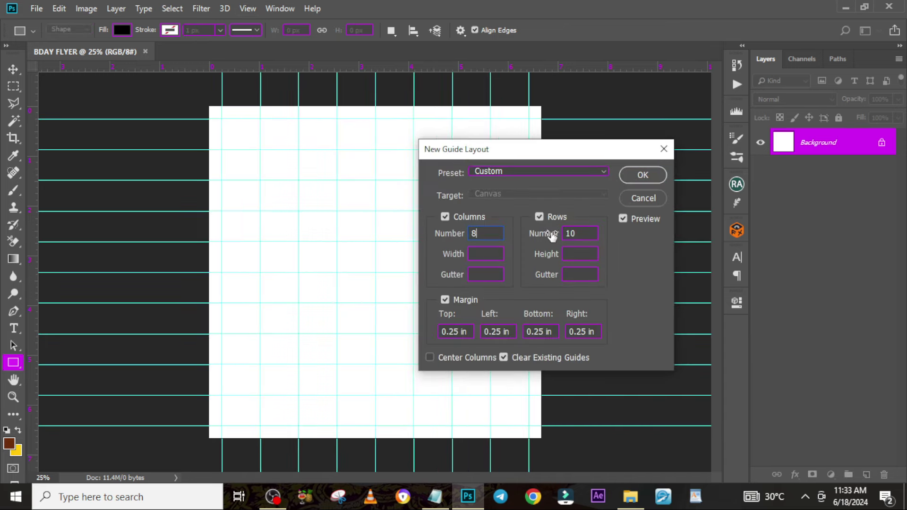
double_click(580, 232)
type("8")
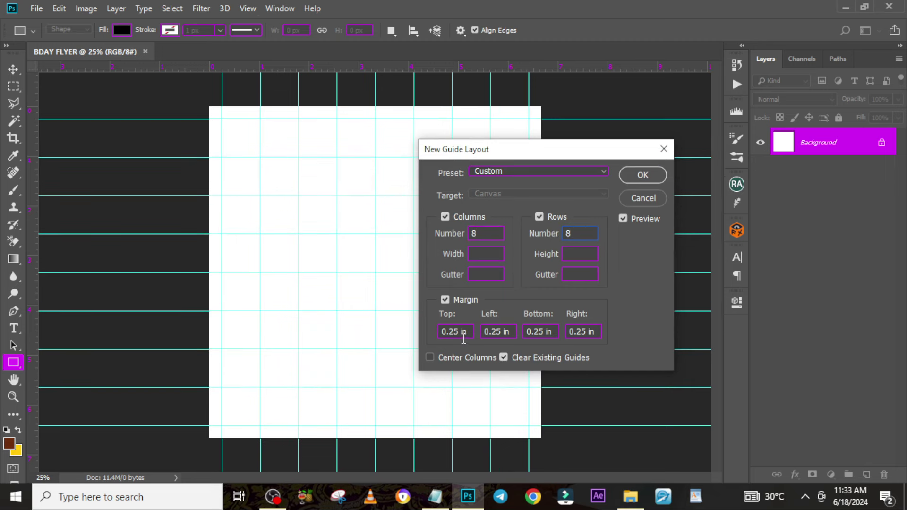
left_click(645, 176)
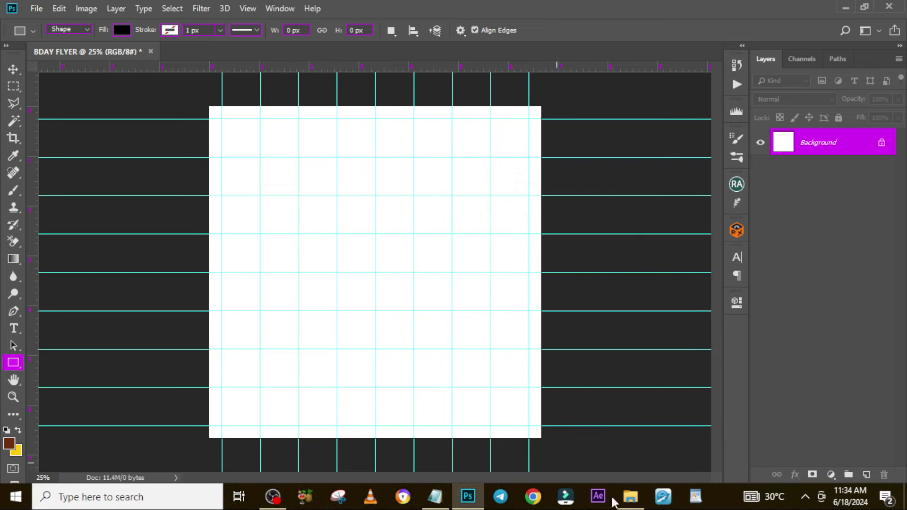
- Place the archbishop image from the BDAY FLYER folder, enlarged and centred so its lower edge reaches the canvas's bottom
left_click(630, 496)
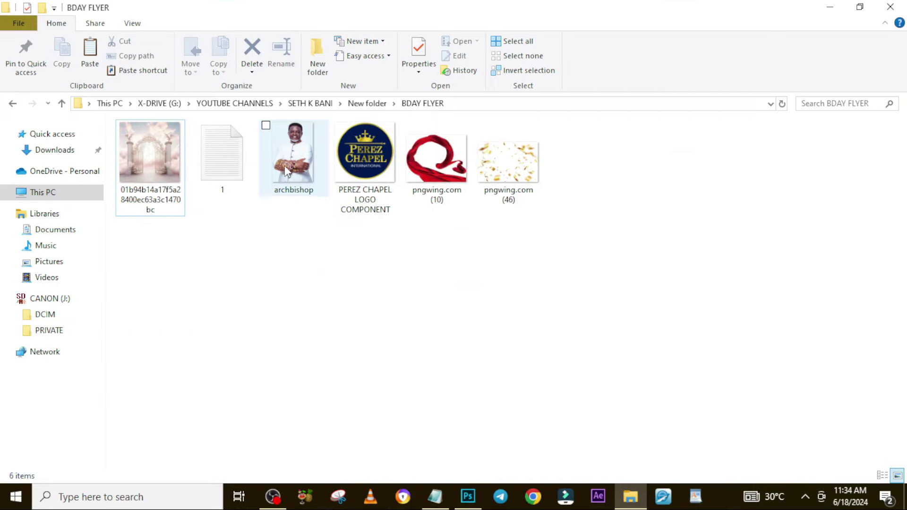
left_click_drag(288, 168, 430, 352)
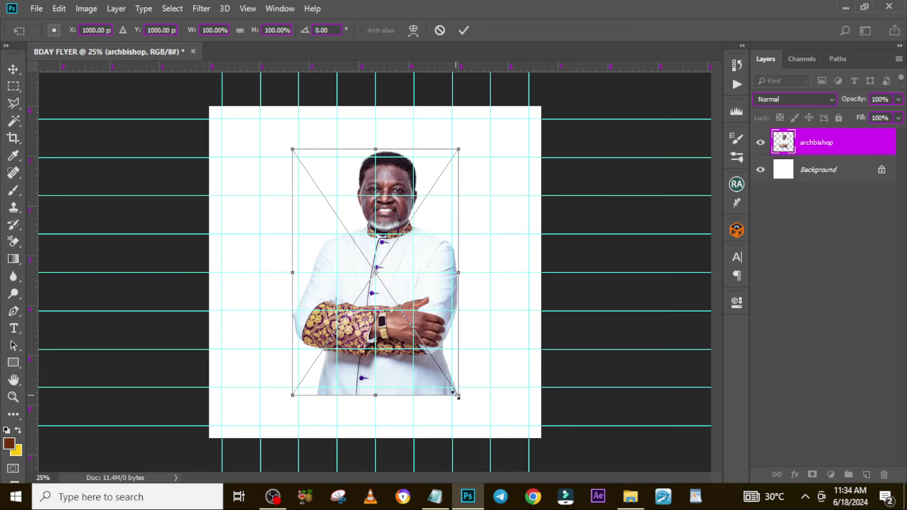
left_click_drag(459, 401, 483, 433)
left_click_drag(402, 268, 395, 287)
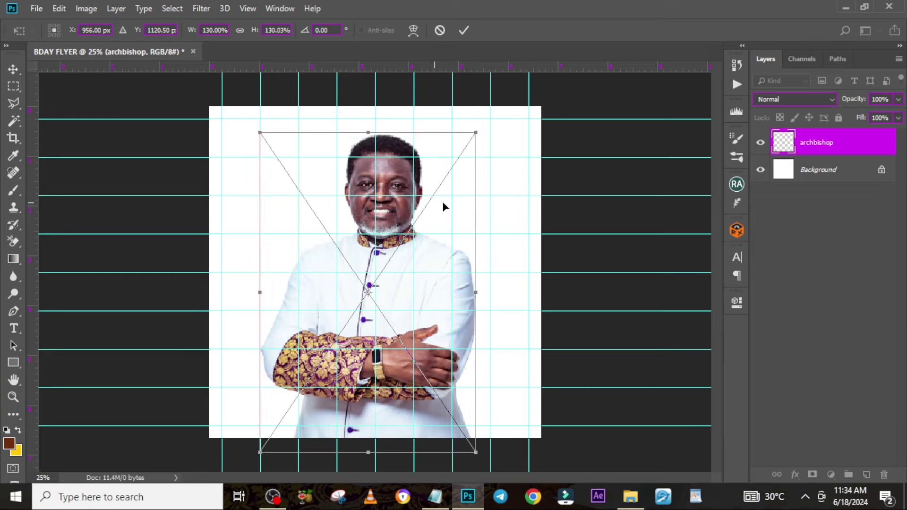
left_click_drag(474, 134, 467, 138)
key("Return")
key("u")
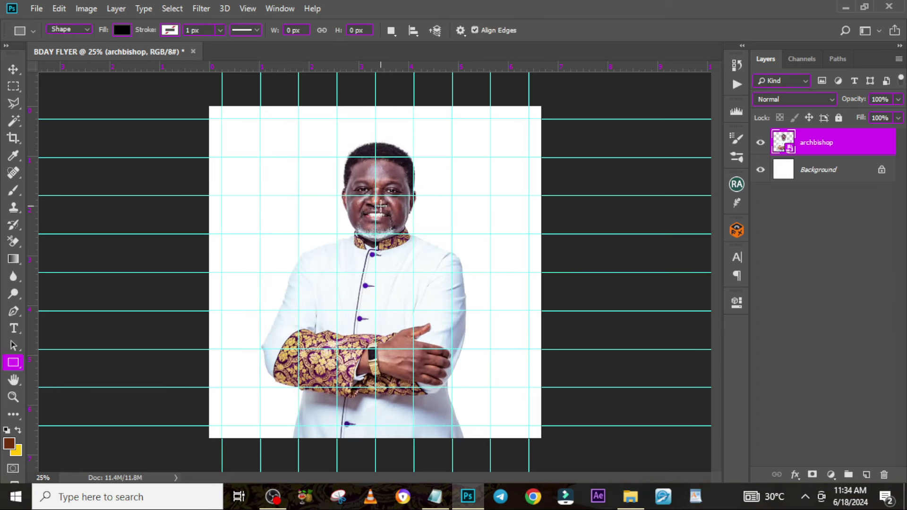
- Group the archbishop layer and name the group IMAGE
key("ctrl+g")
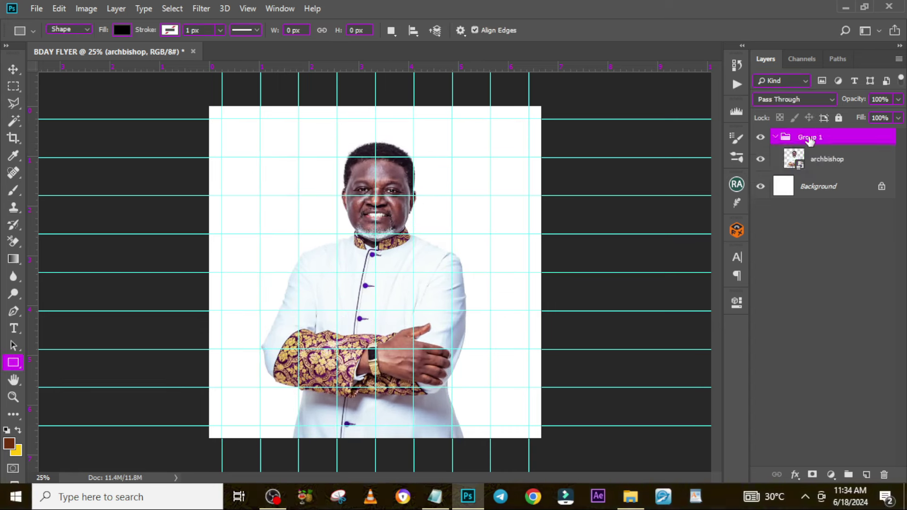
double_click(805, 137)
type("IMAGE")
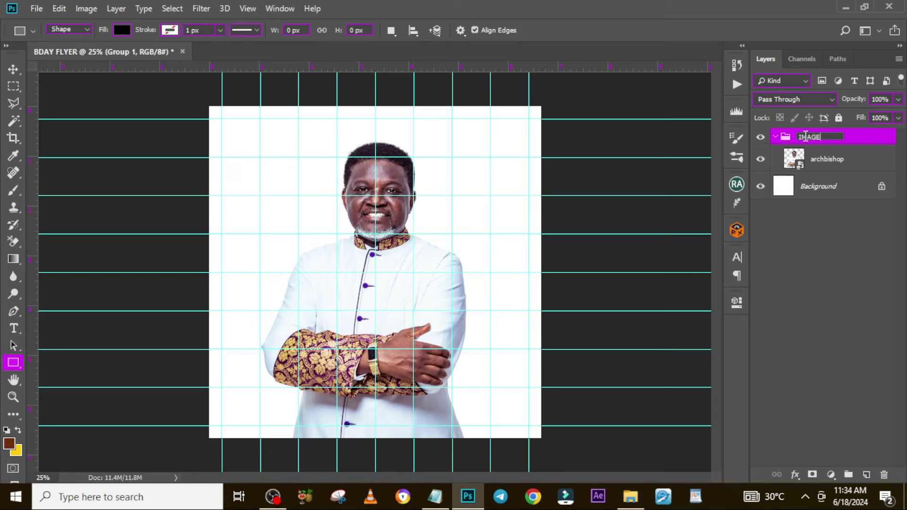
key("Return")
- Convert the archbishop layer inside the IMAGE group to a smart object
left_click(822, 161)
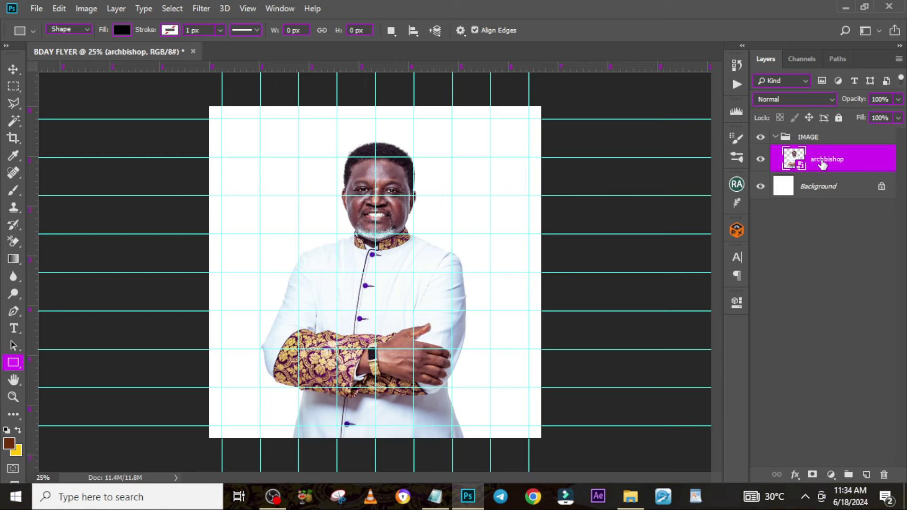
right_click(822, 163)
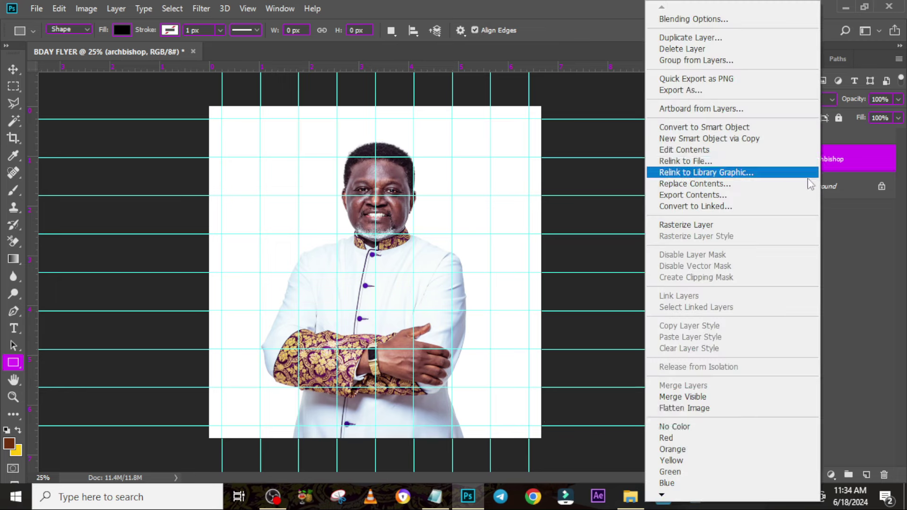
left_click(680, 124)
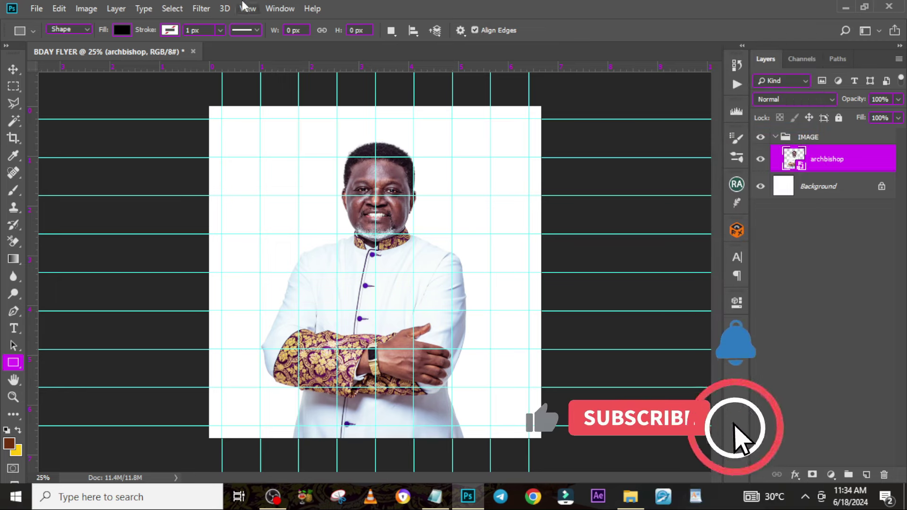
- Apply a Camera Raw filter to the archbishop layer with Contrast +32, Highlights -44, Shadows +3, Whites -23 and Blacks -32
left_click(201, 9)
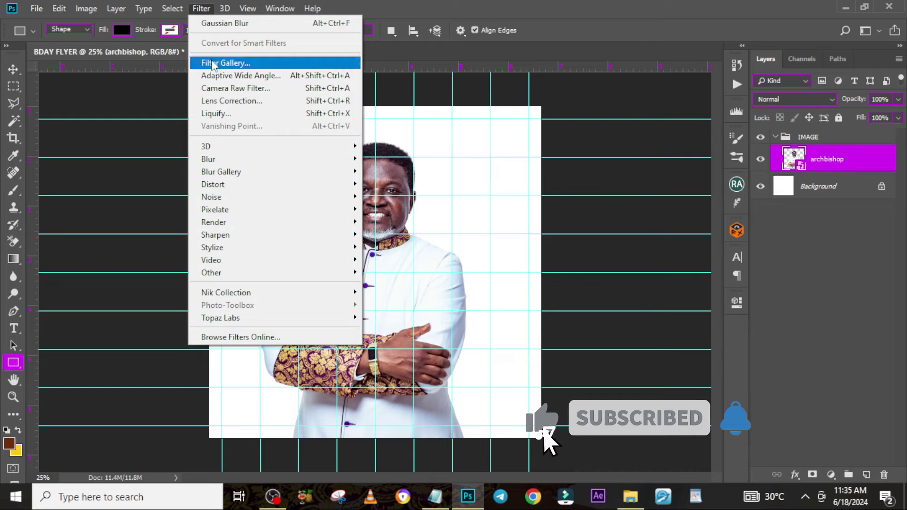
left_click(230, 89)
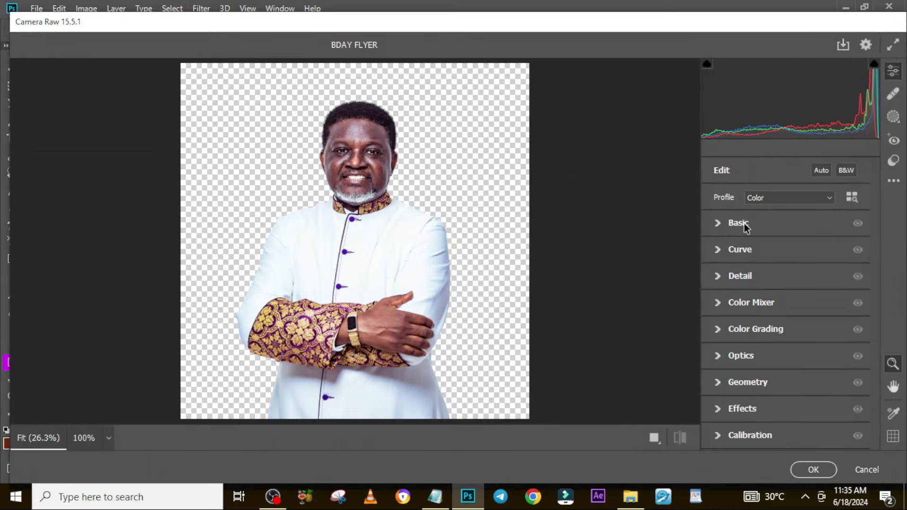
left_click(719, 222)
left_click_drag(786, 295, 763, 374)
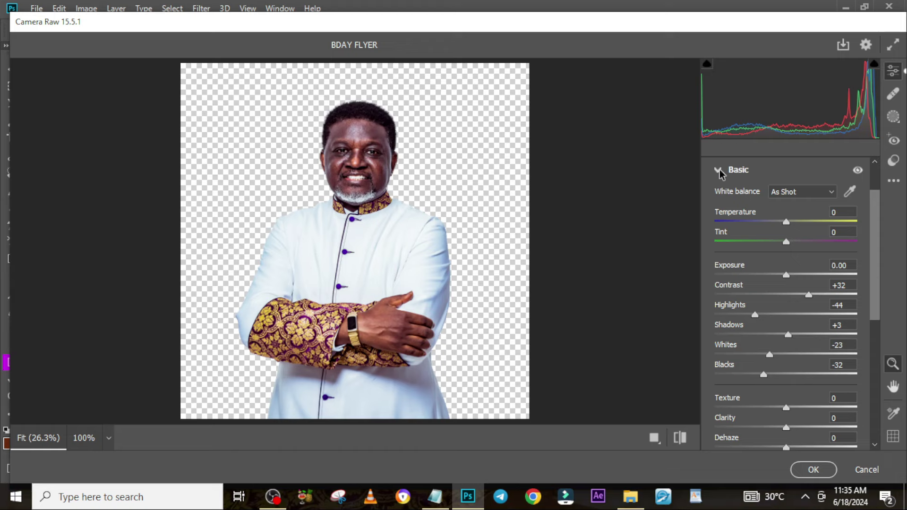
left_click(813, 470)
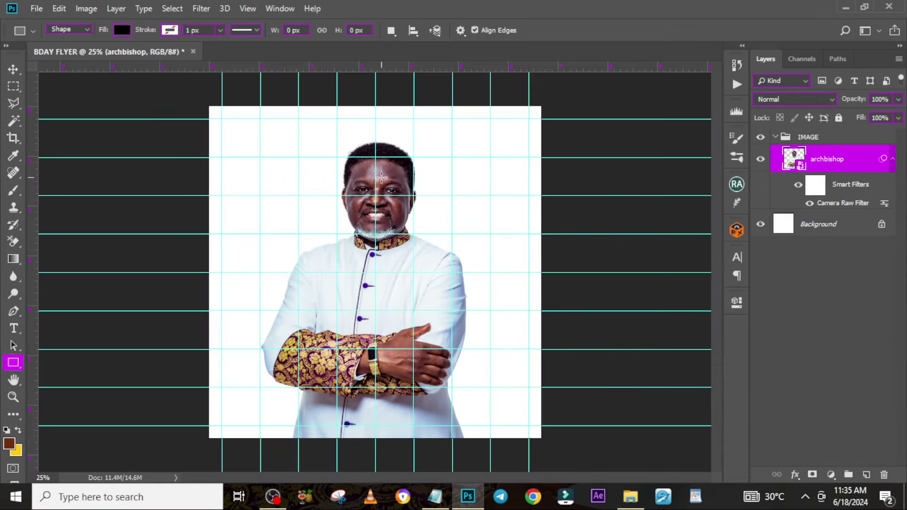
- Mask the Camera Raw filter off the man's face and head by painting black (000000) on the smart filter mask with a 400 px soft brush
left_click(815, 185)
key("b")
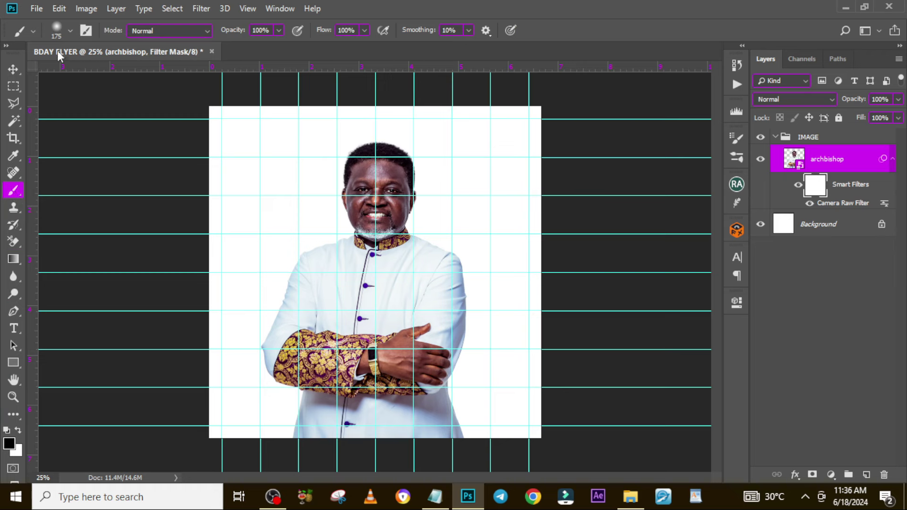
left_click(70, 31)
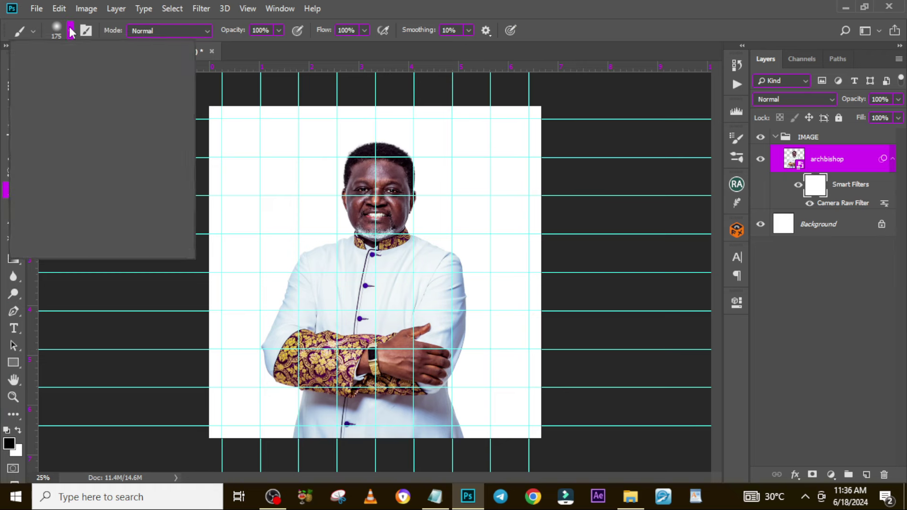
left_click(278, 8)
left_click(10, 441)
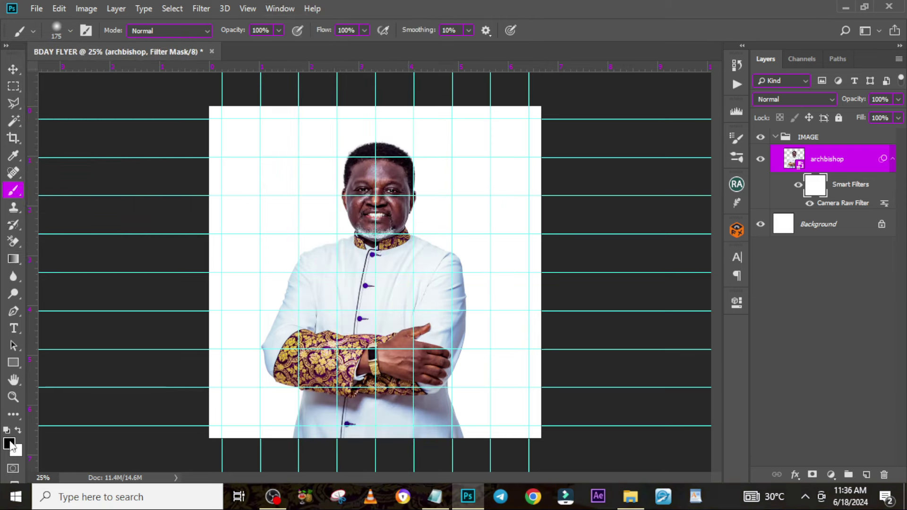
left_click(10, 444)
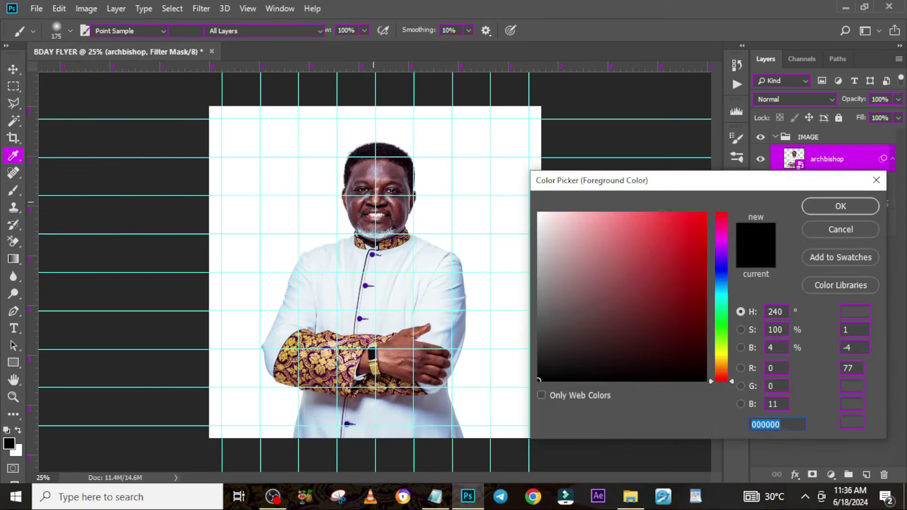
type("B")
left_click_drag(557, 376, 508, 402)
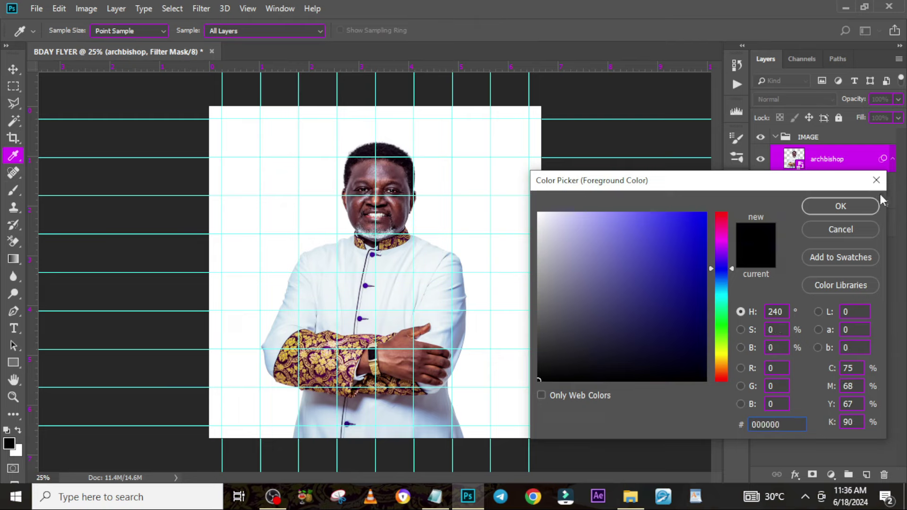
left_click(851, 205)
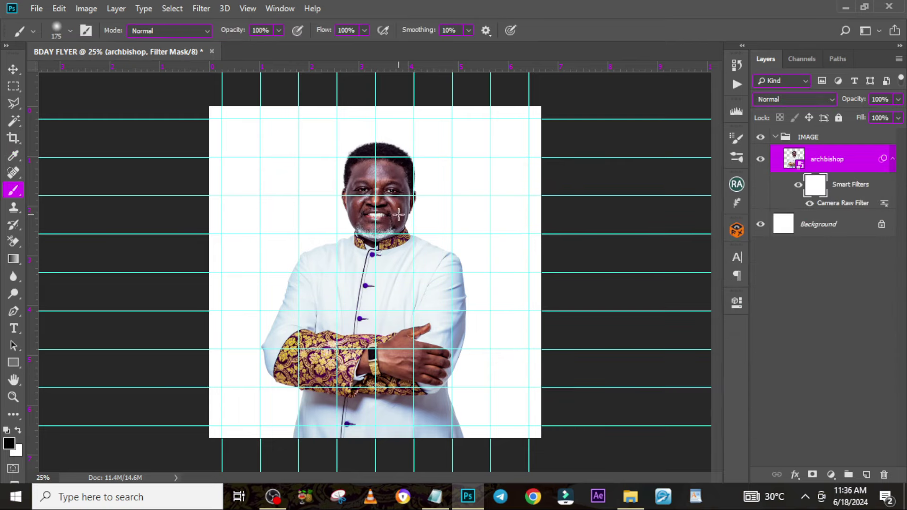
key("bracketright")
key("bracketright")
key("bracketright")
key("bracketright")
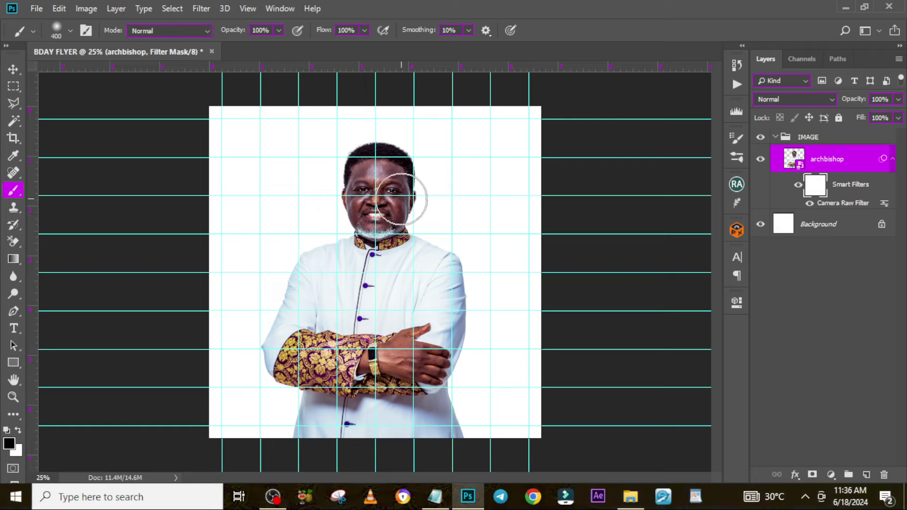
mouse_move(401, 199)
left_mouse_down()
mouse_move(376, 173)
mouse_move(416, 173)
mouse_move(273, 150)
mouse_move(363, 184)
mouse_move(402, 211)
mouse_move(374, 208)
mouse_move(397, 183)
mouse_move(376, 155)
left_mouse_up()
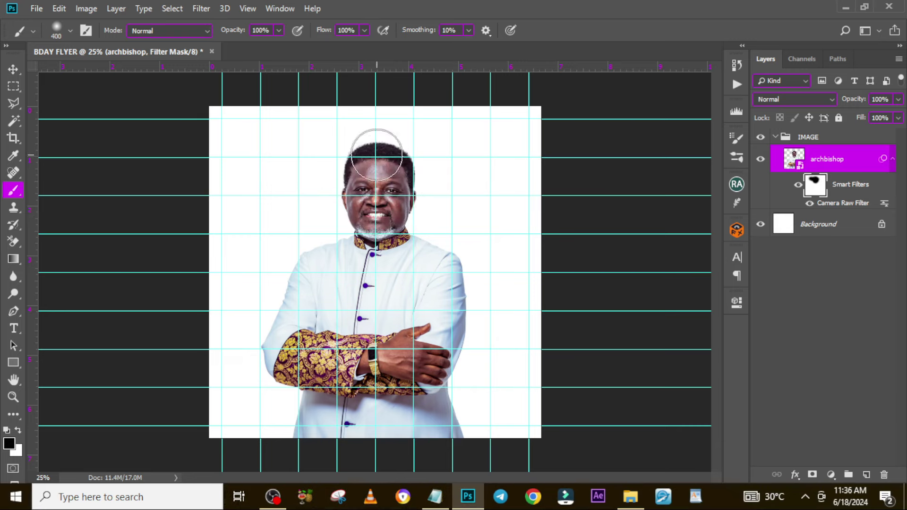
- Collapse the IMAGE group and add the text "happy" above it in black Montserrat ExtraBold, 14 pt, beside the man's shoulder
left_click(776, 139)
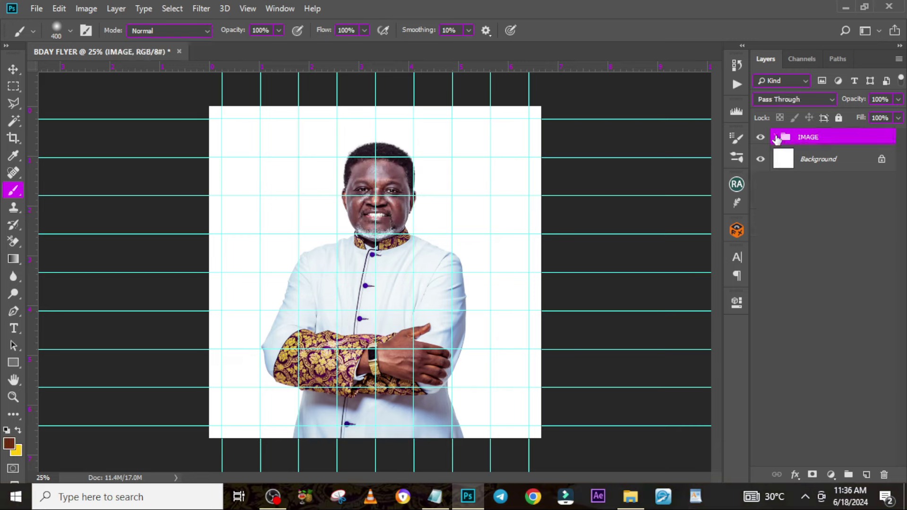
key("t")
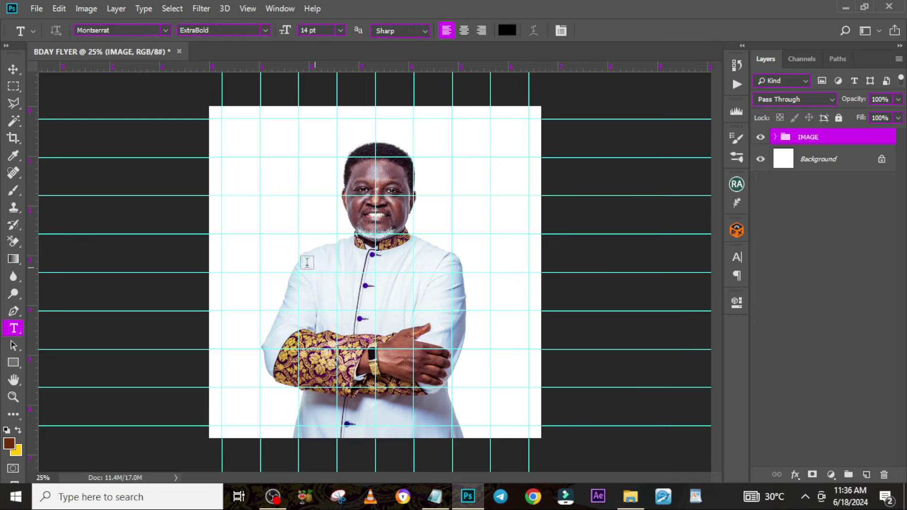
left_click(280, 253)
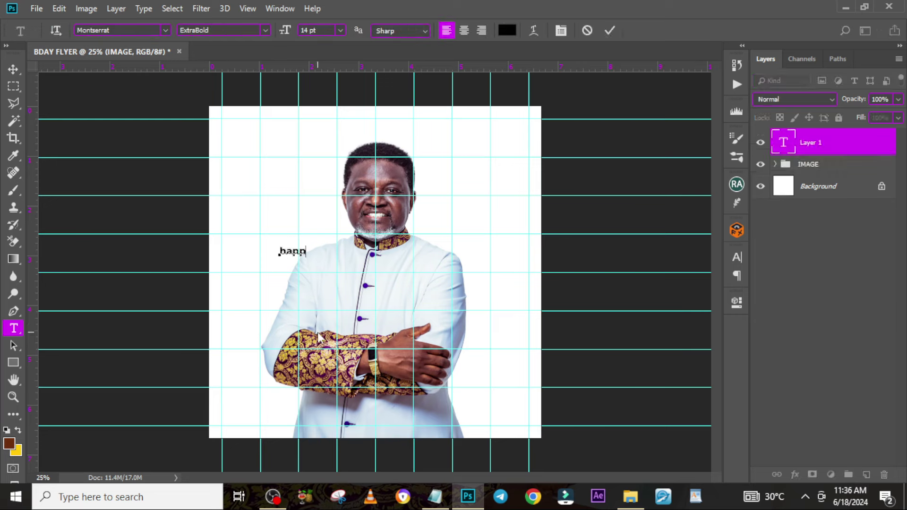
left_click(845, 155)
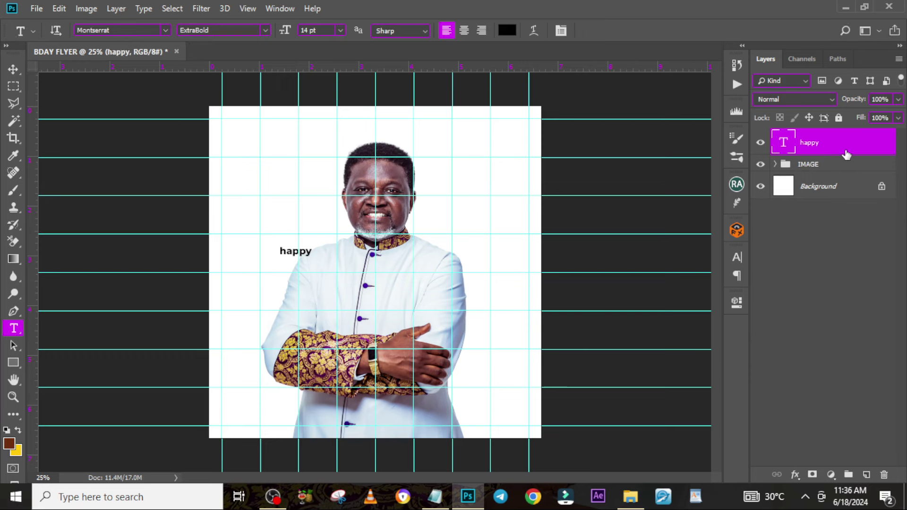
- Change the font of the "happy" text to Wicked Mouse Regular
left_click(737, 258)
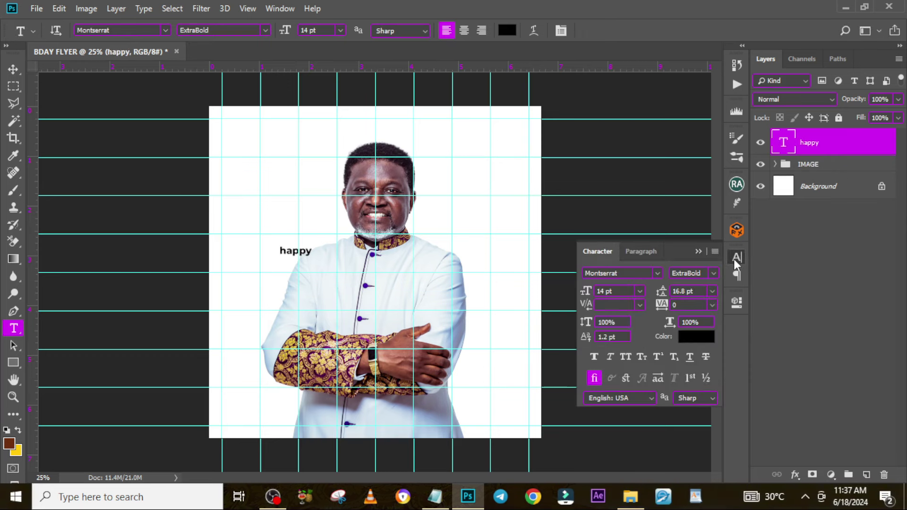
left_click(633, 273)
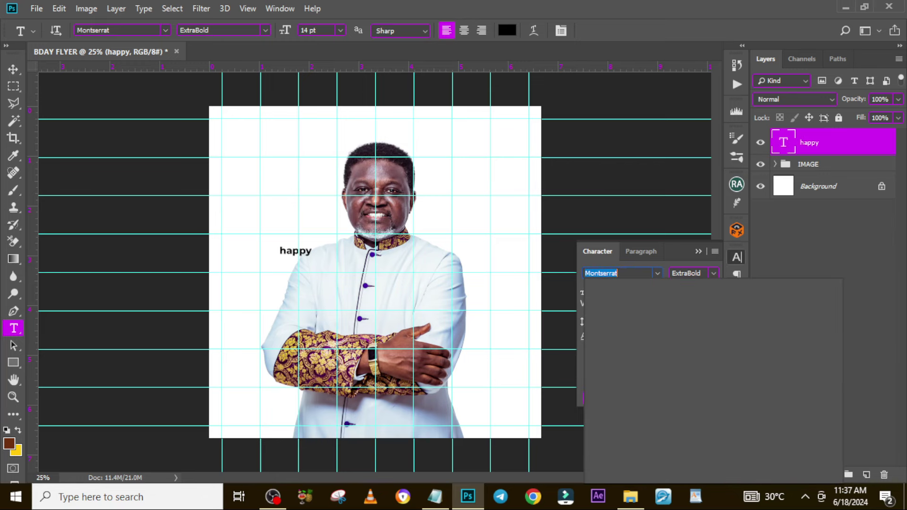
type("wick")
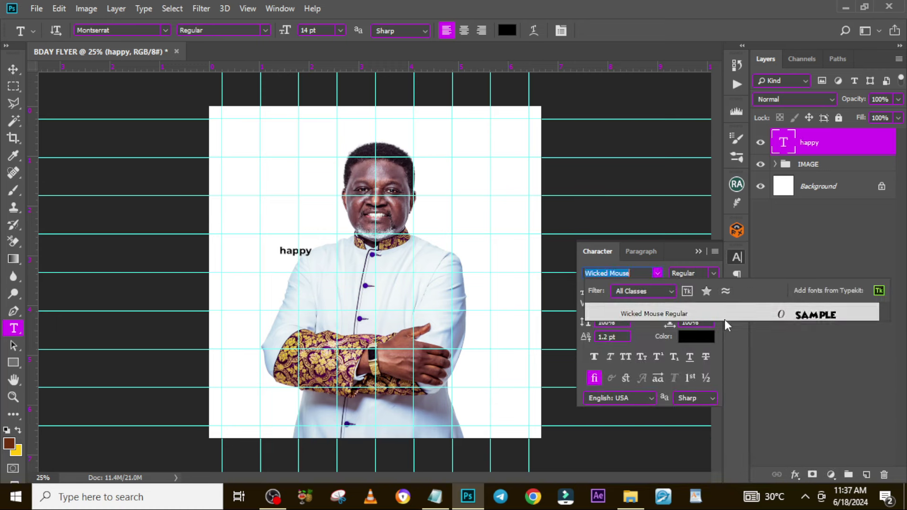
left_click(725, 320)
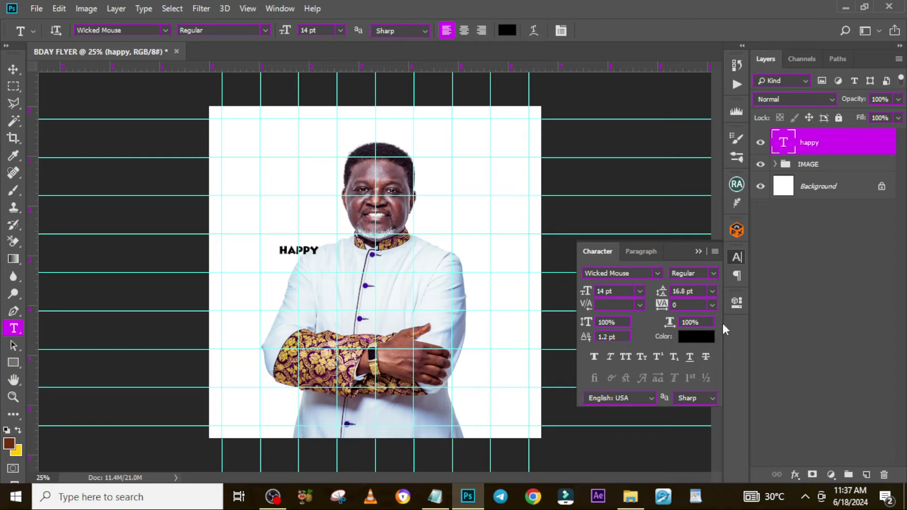
- Scale the "happy" text up to about 24 pt and position it beside the man's collar, above his shoulder
key("v")
key("ctrl+t")
left_click_drag(319, 245, 302, 250)
key("Return")
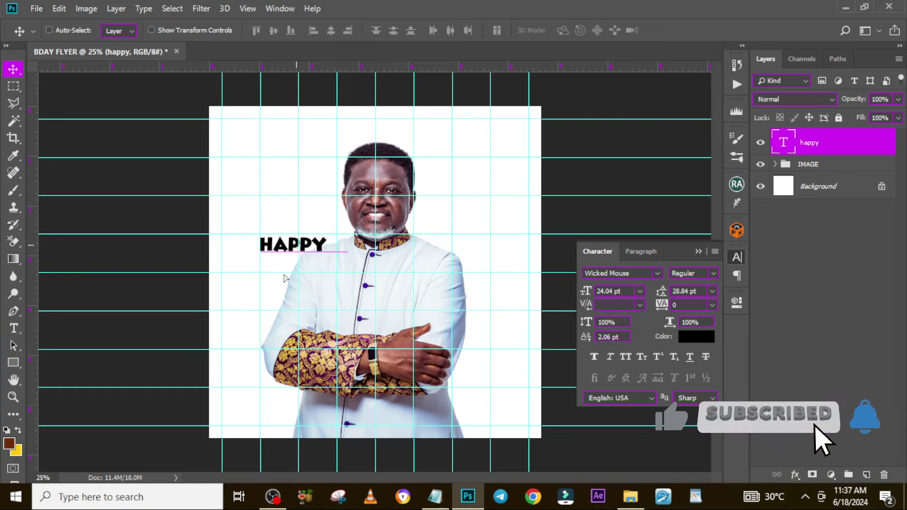
- Draw a rectangle about 568 × 152 px around the "happy" text and place its layer beneath the text layer
left_click(13, 362)
left_click_drag(250, 234, 344, 258)
mouse_move(823, 160)
left_mouse_down()
mouse_move(821, 182)
mouse_move(822, 173)
left_mouse_up()
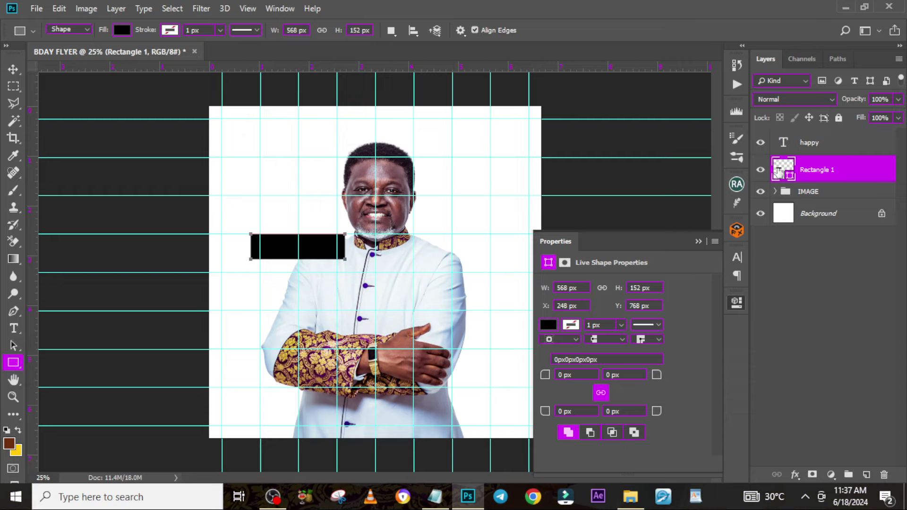
- Set the fill colour of the rectangle behind the "happy" text to 62202a
double_click(779, 173)
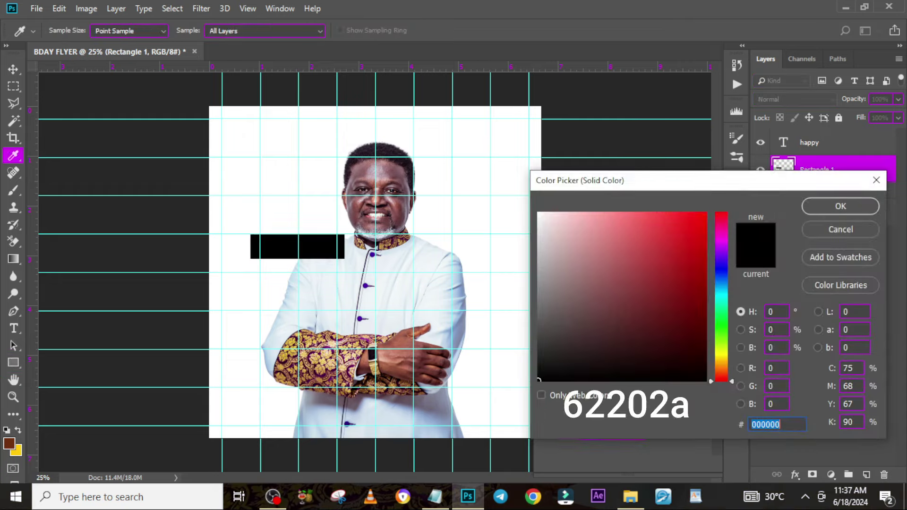
type("6220")
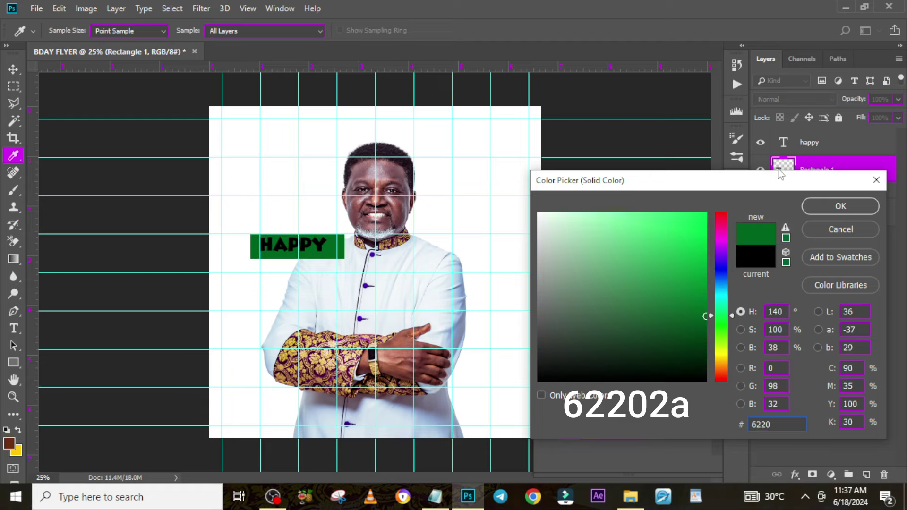
type("2a")
left_click(826, 209)
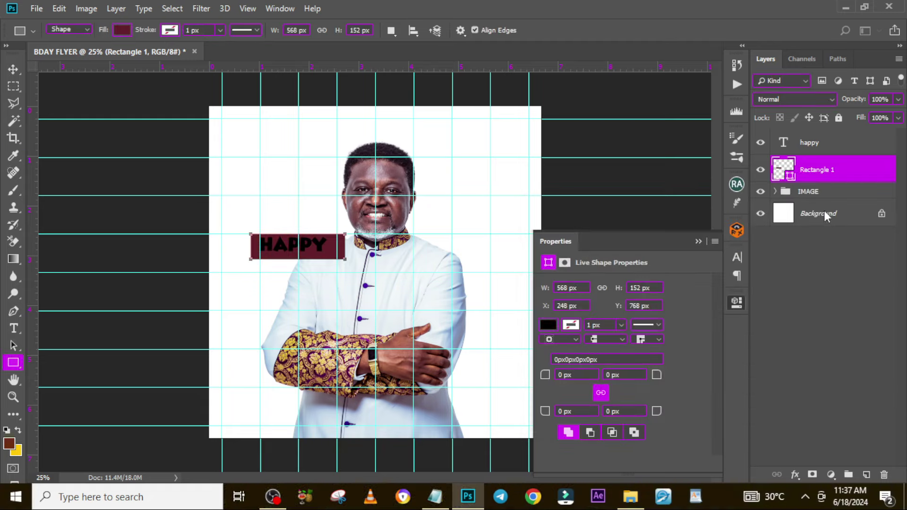
- Set the colour of the "happy" text to white (ffffff)
key("alt+bracketright")
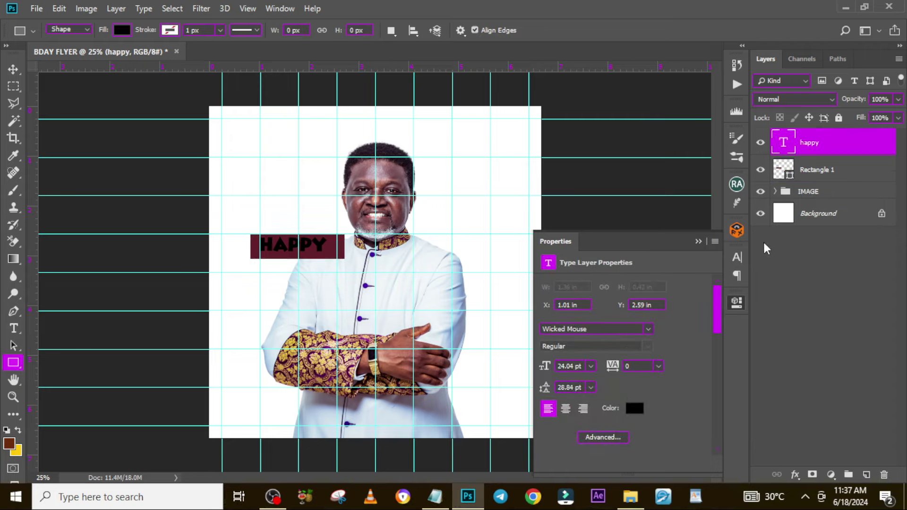
left_click(737, 257)
left_click(692, 337)
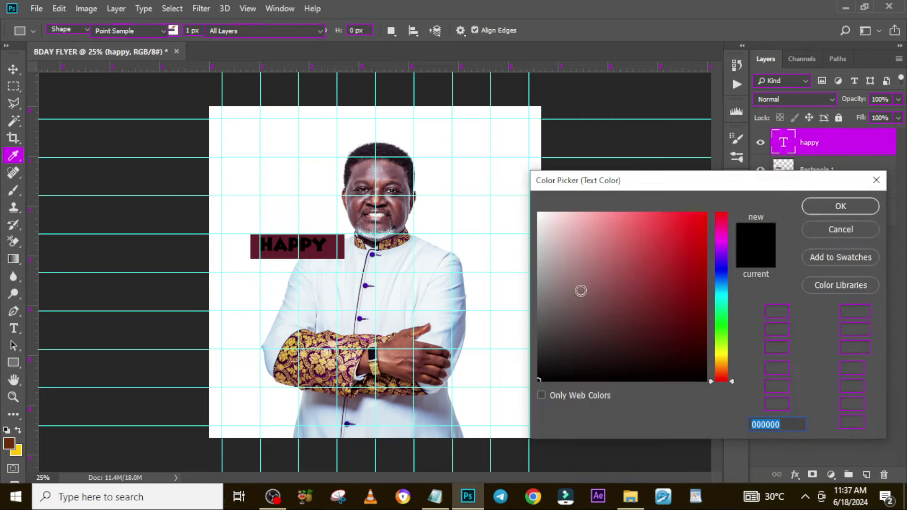
type("ffffff")
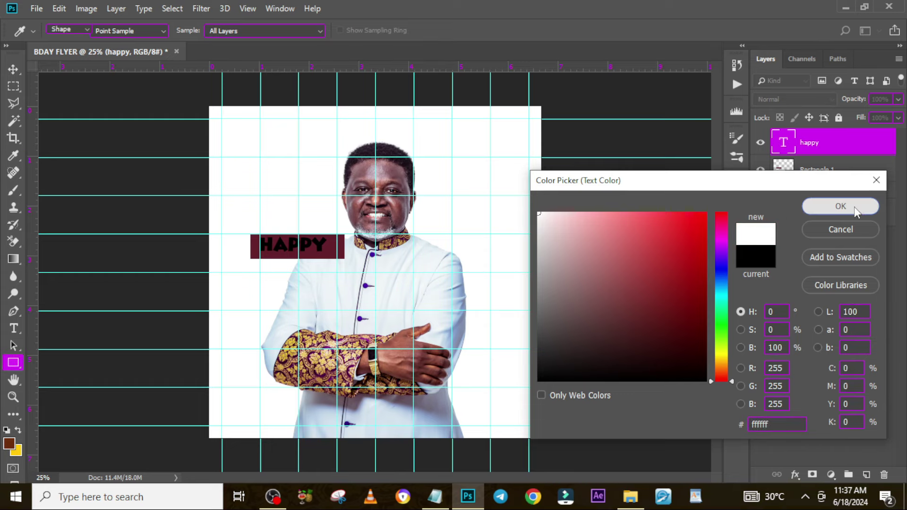
left_click(854, 206)
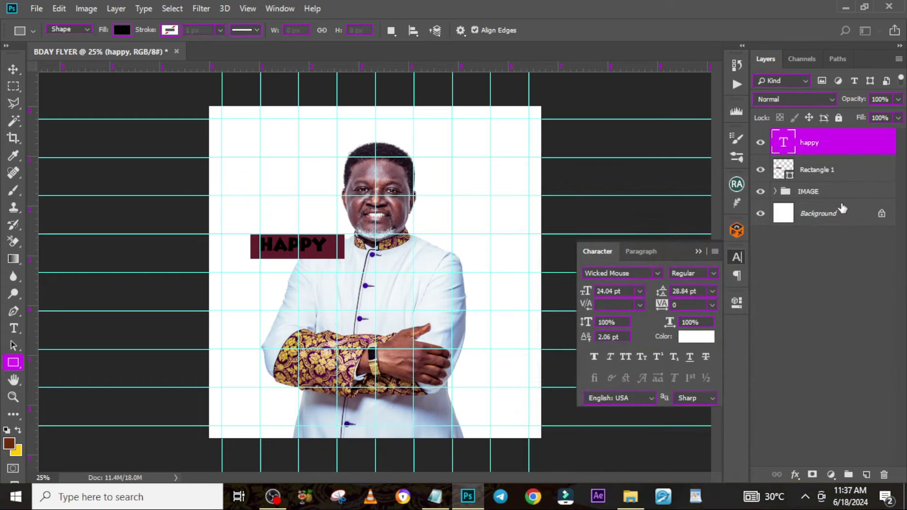
- Centre the "happy" text vertically and horizontally within the rectangle, using the rectangle's outline as the selection to align to
left_click(780, 172, "ctrl")
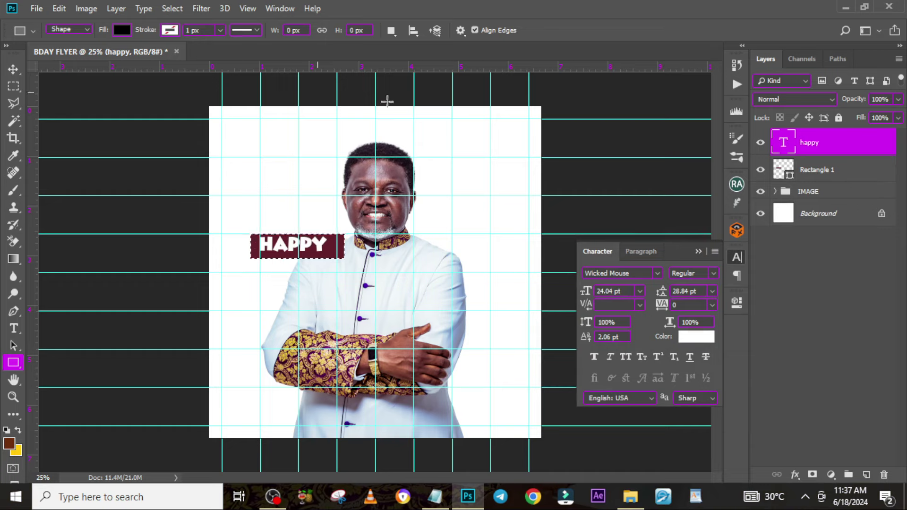
left_click(17, 69)
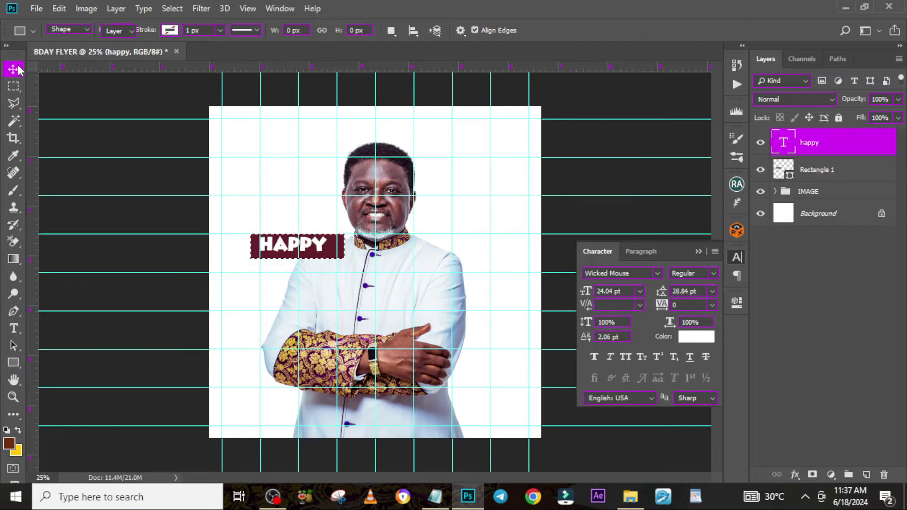
double_click(400, 11)
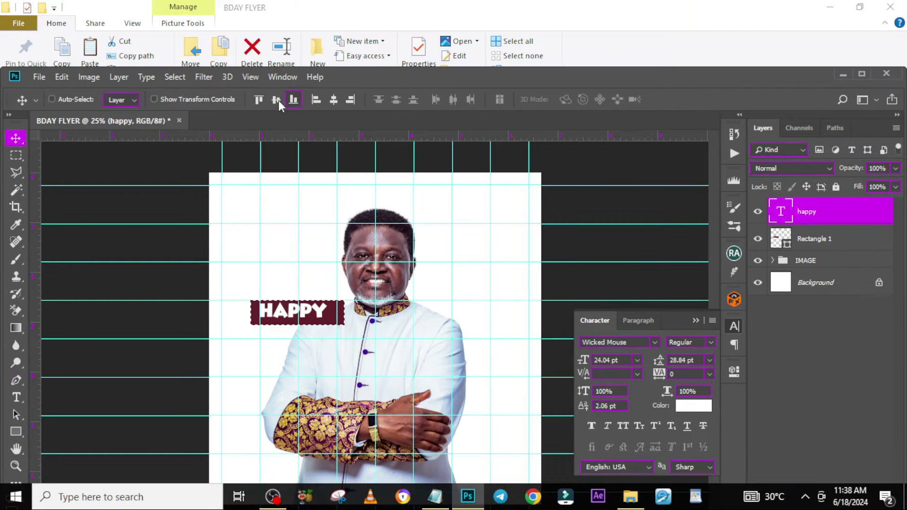
left_click(335, 100)
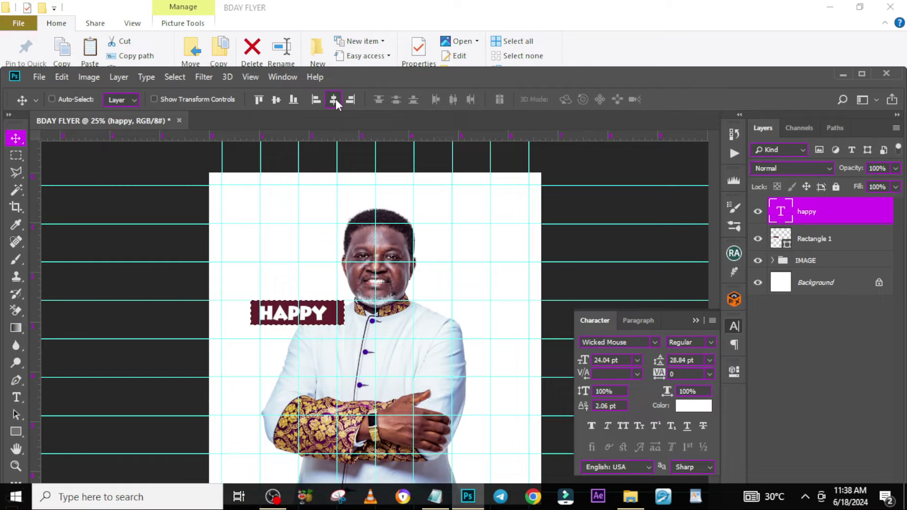
double_click(378, 73)
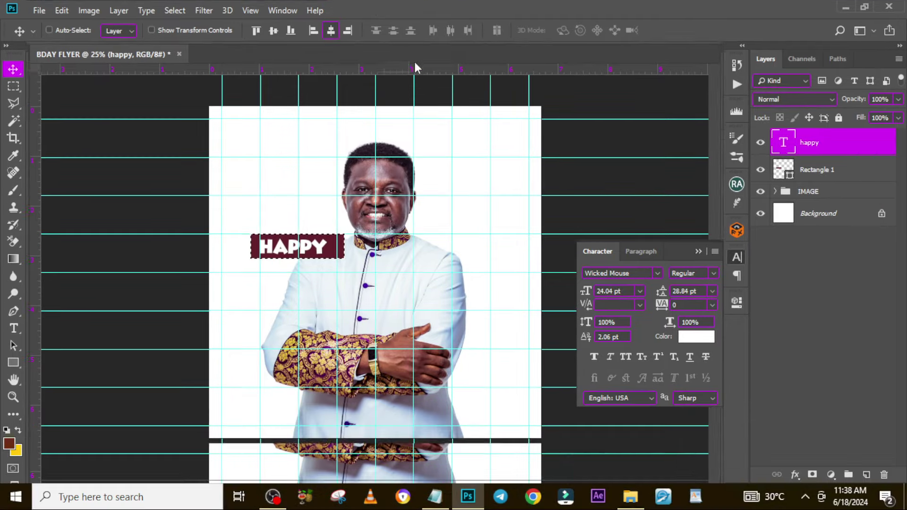
- Duplicate the Rectangle 1 layer and move the copy above the "happy" text layer
left_click(813, 170)
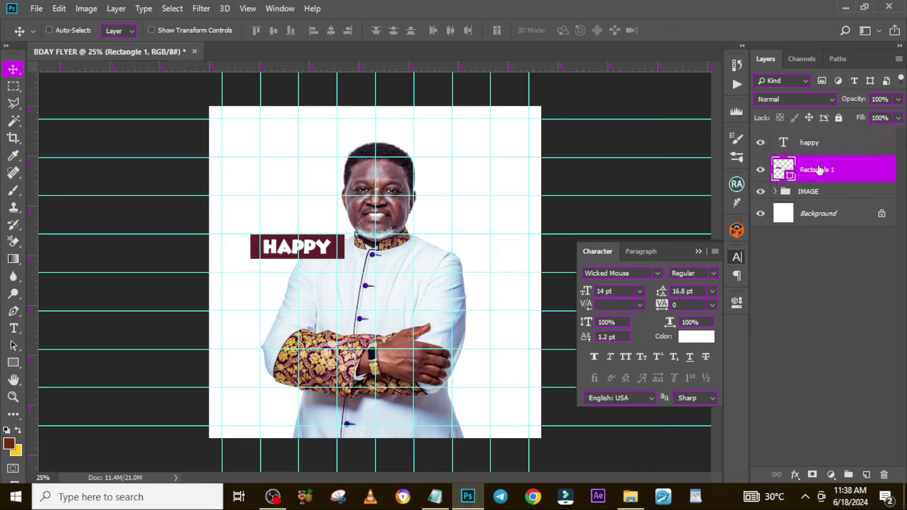
key("ctrl+j")
left_click_drag(819, 171, 819, 143)
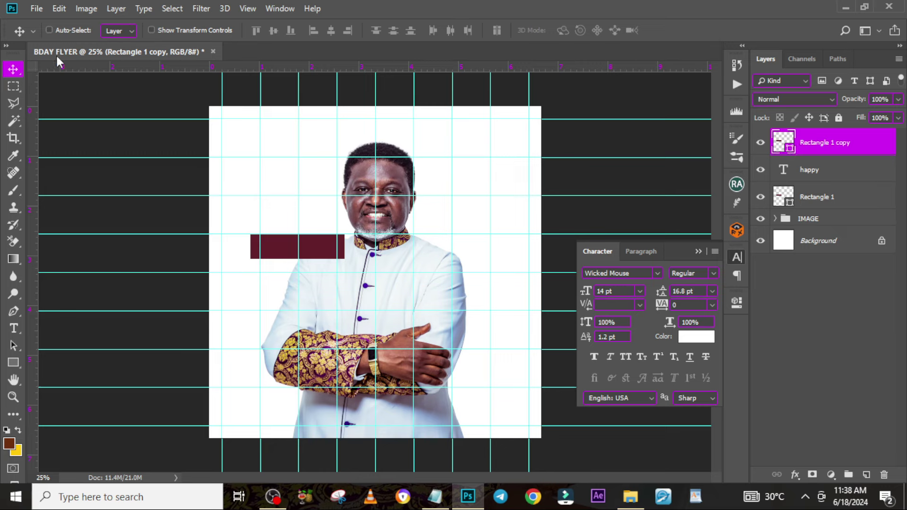
- Remove the fill of the rectangle copy and give it a 1 px stroke in colour 5c0600
left_click(13, 363)
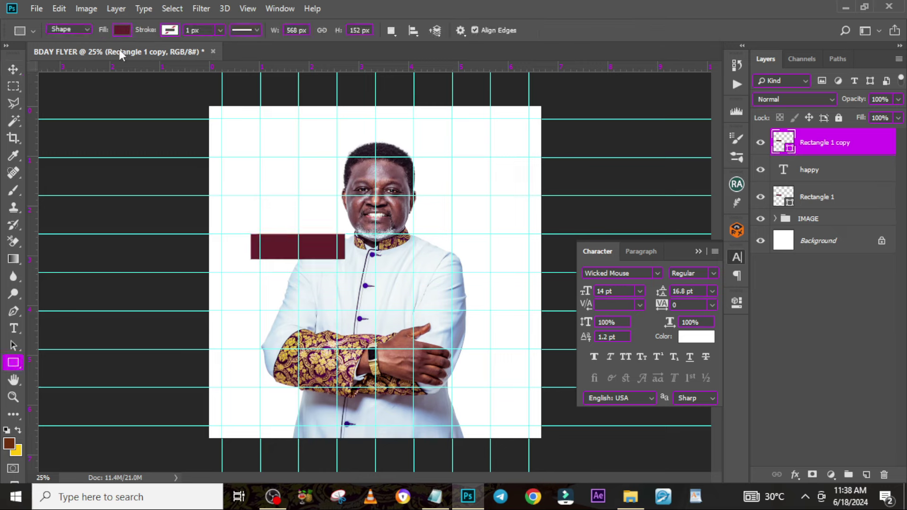
left_click(119, 31)
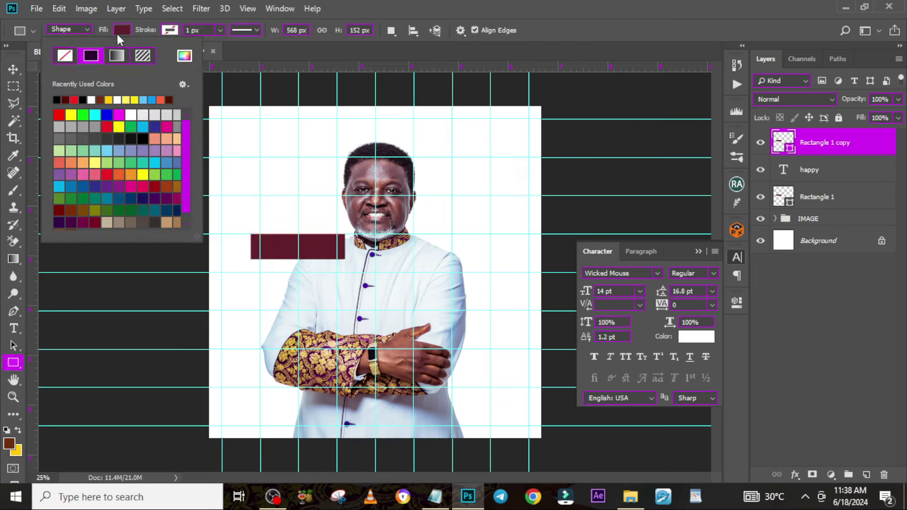
left_click(168, 29)
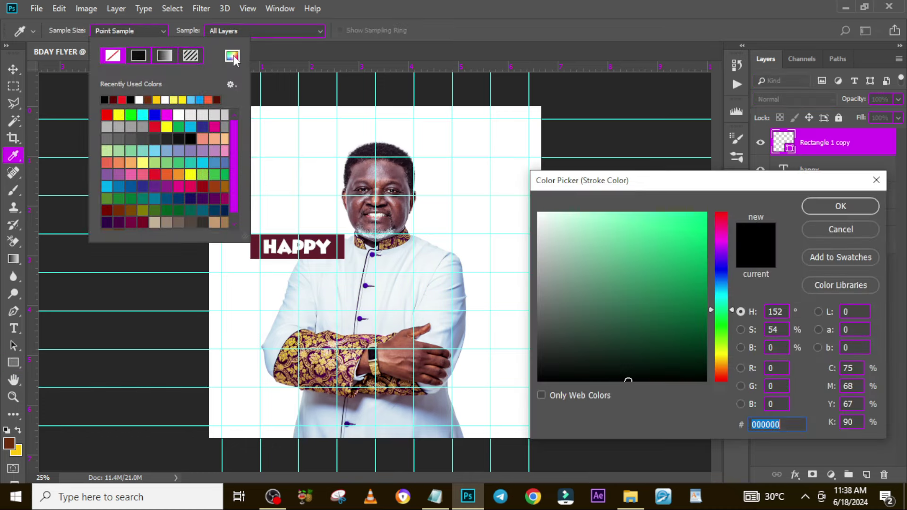
type("5c")
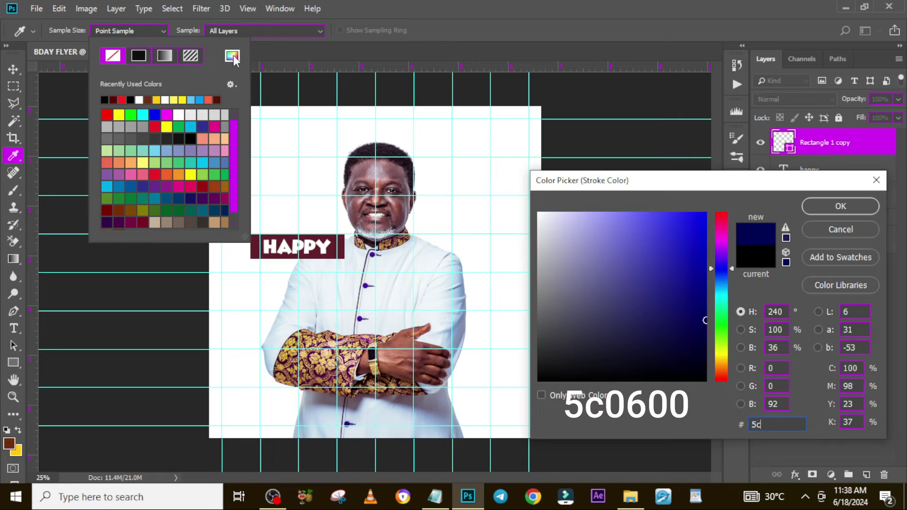
type("0")
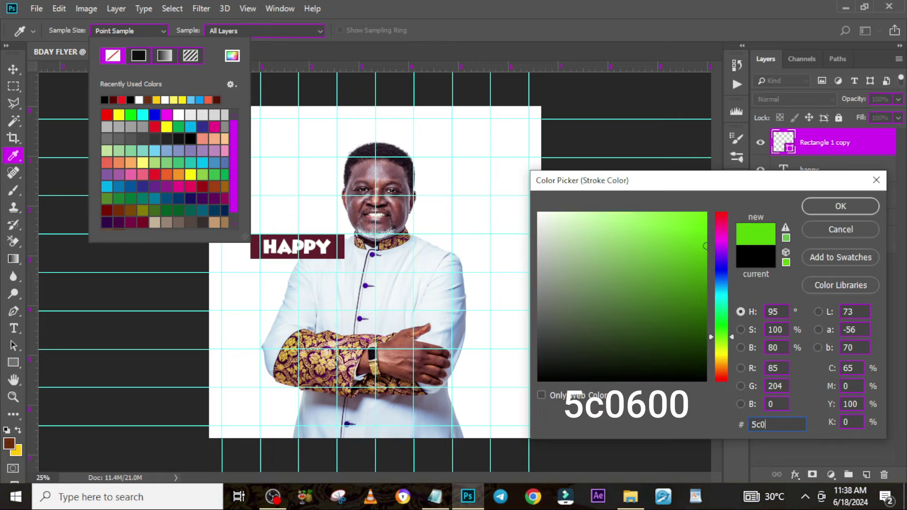
type("600")
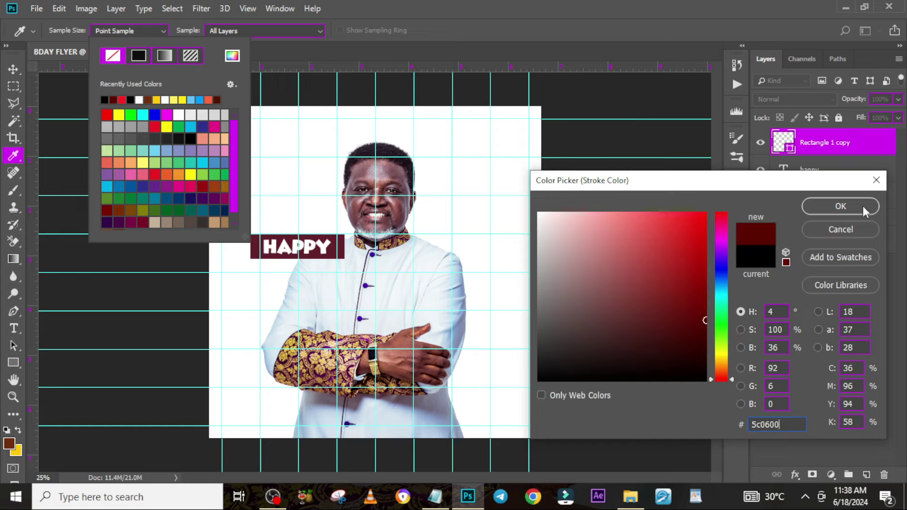
left_click(862, 206)
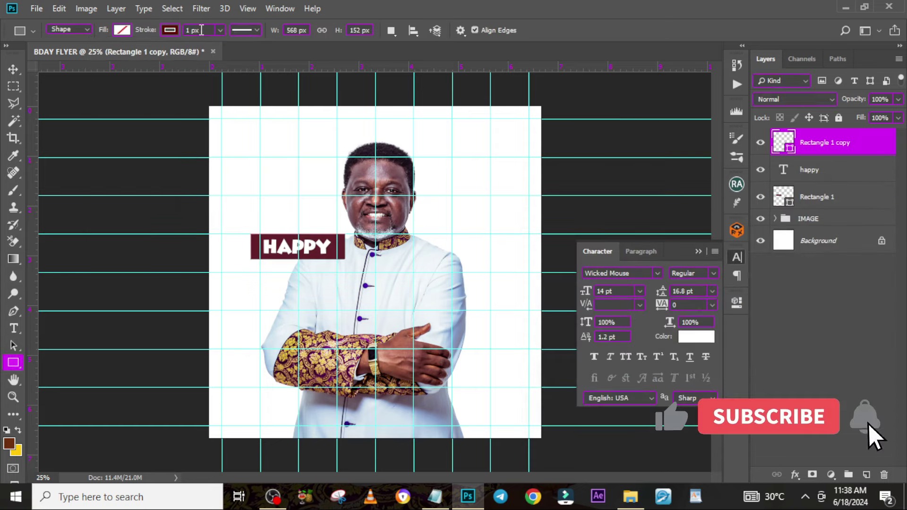
type("9")
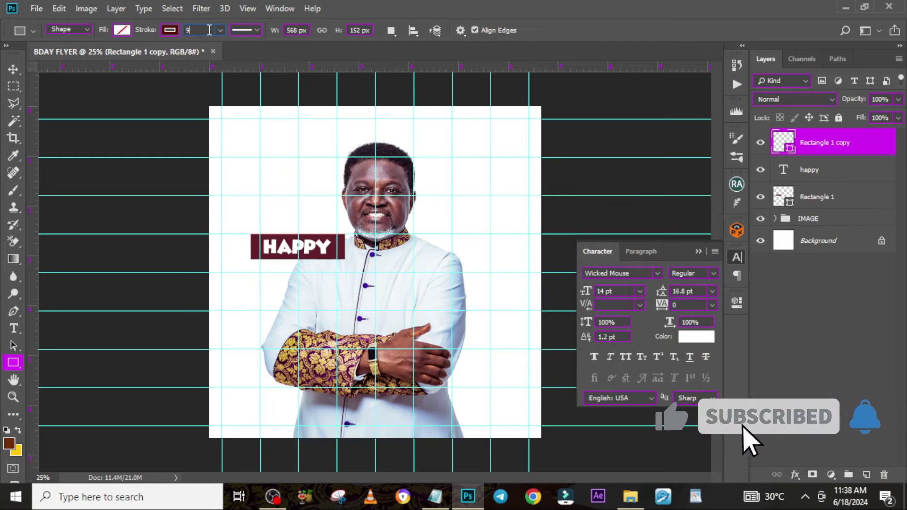
key("Return")
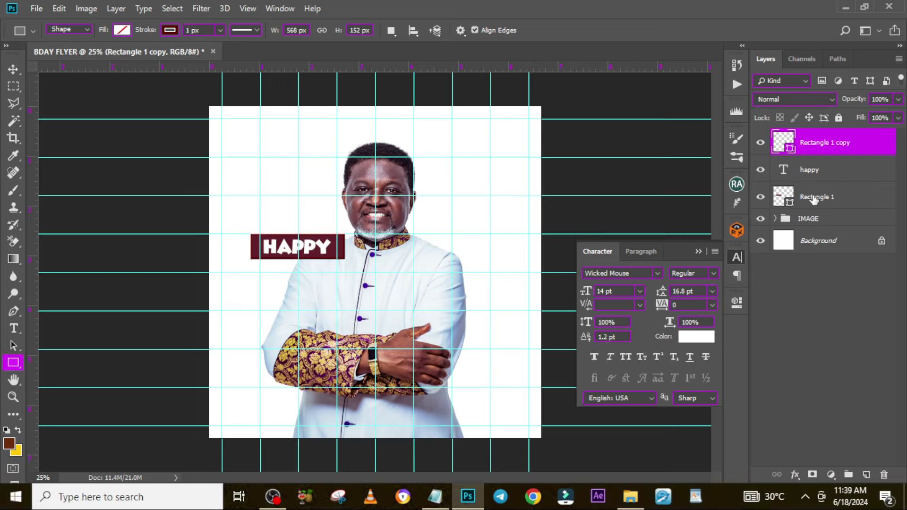
- Add a new layer above Rectangle 1 and draw a closed Pen path running diagonally across the rectangle and enclosing its lower corner near the collar
left_click(815, 198)
left_click(866, 474)
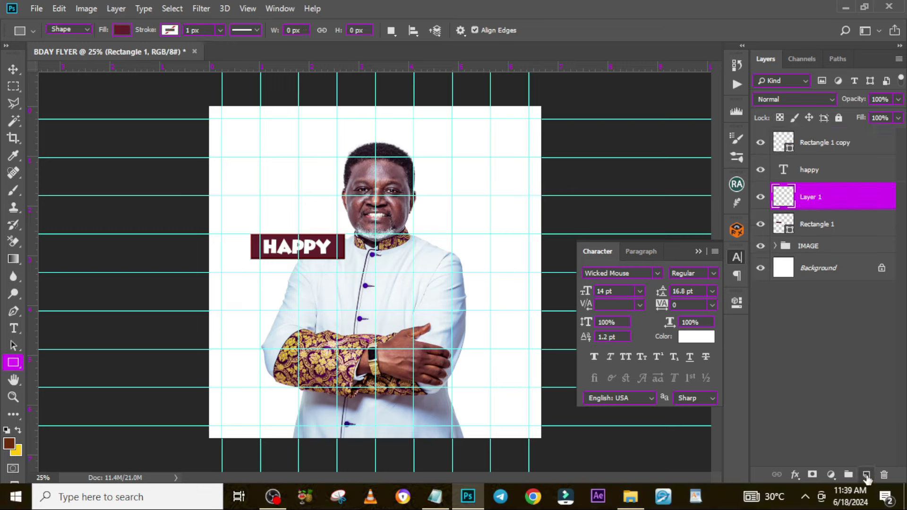
left_click(12, 313)
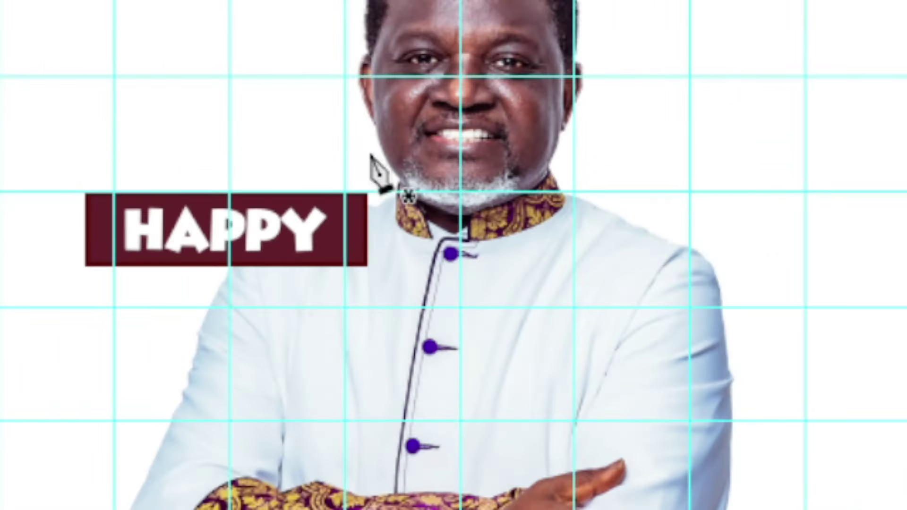
left_click(371, 154)
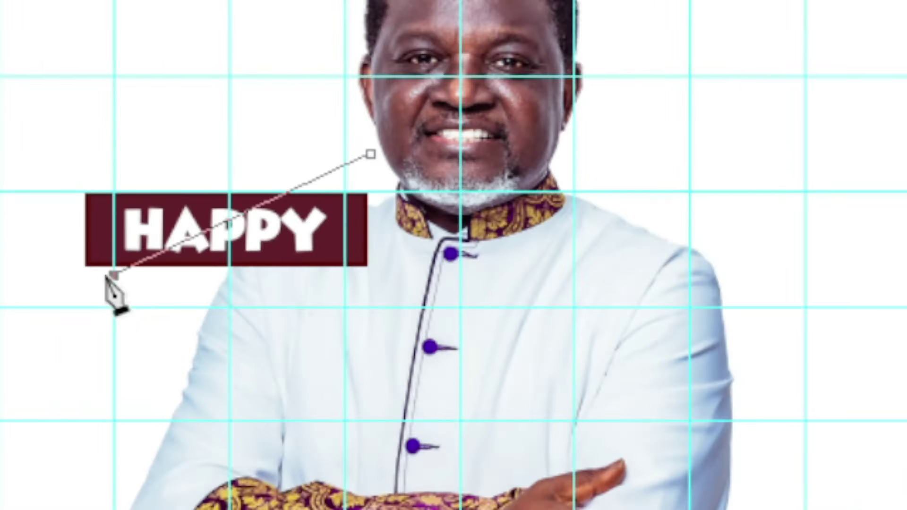
left_click_drag(114, 275, 390, 307)
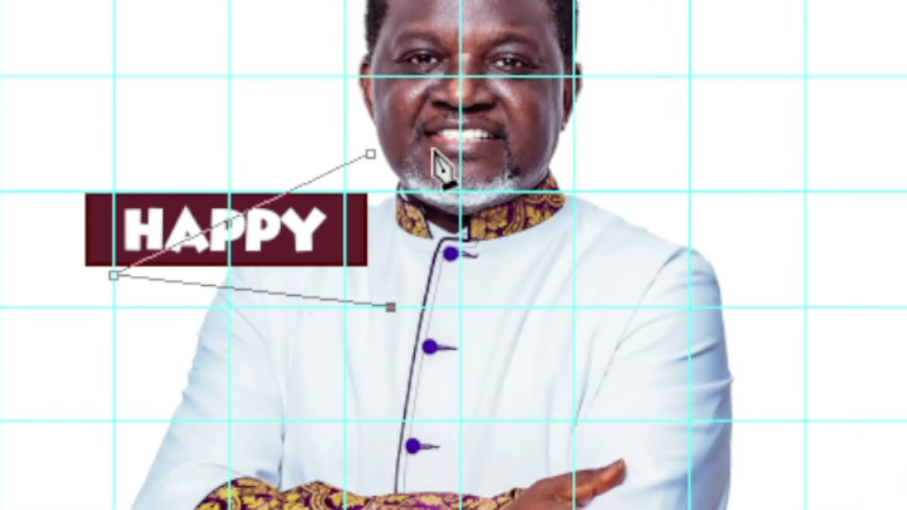
left_click_drag(409, 190, 407, 150)
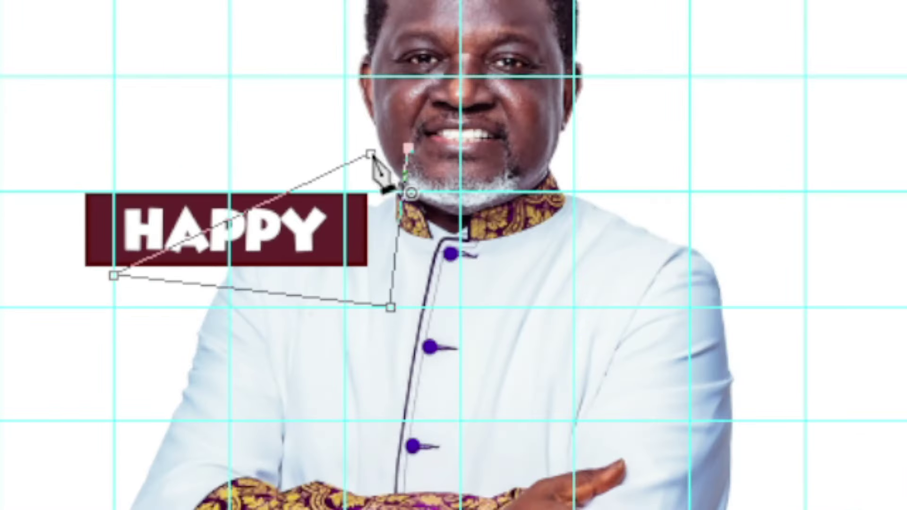
left_click(372, 155)
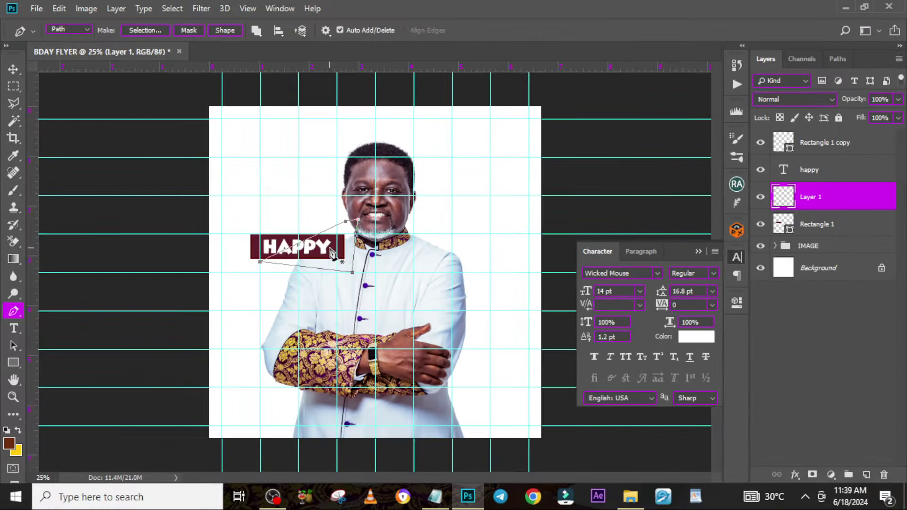
- Convert the pen path into a shape and fill it with white, ffffff
left_click(224, 30)
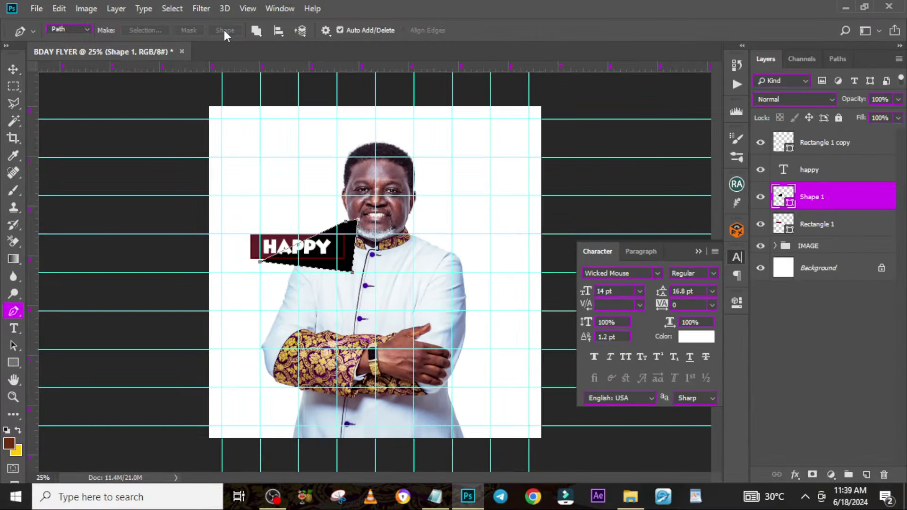
double_click(778, 197)
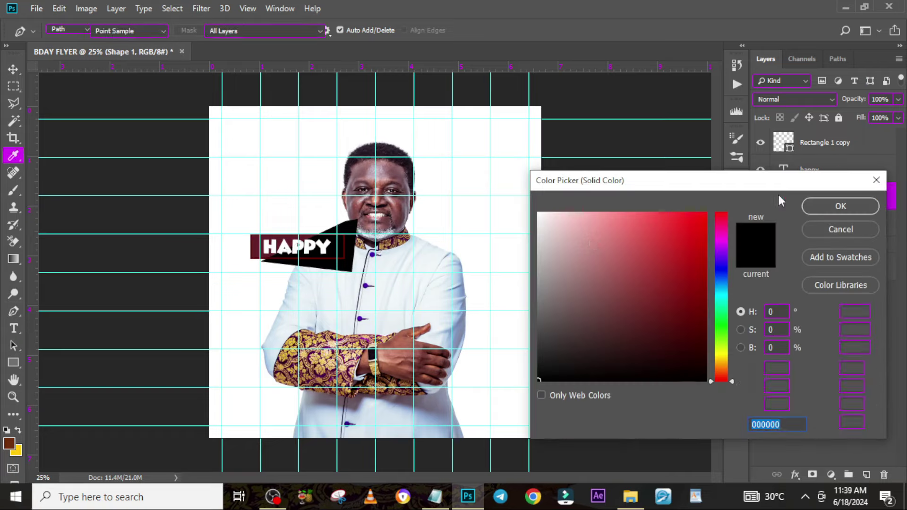
left_click_drag(613, 247, 545, 196)
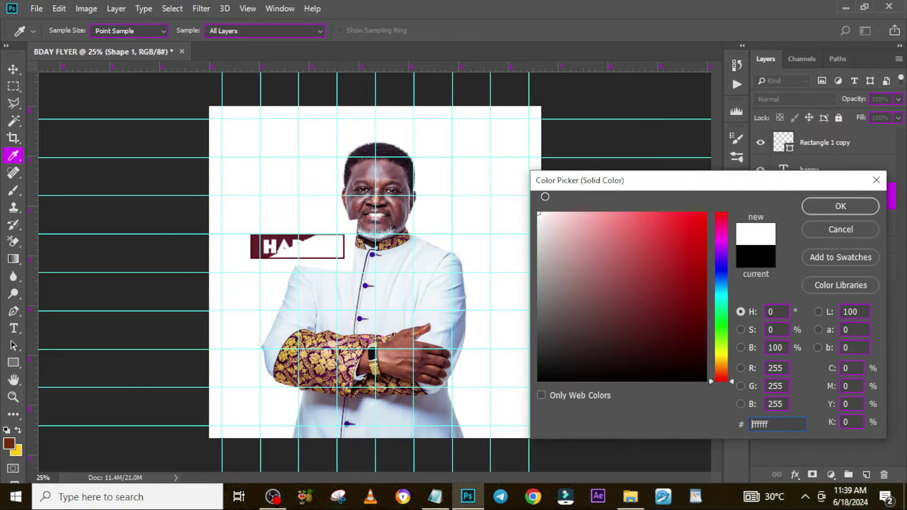
left_click(843, 211)
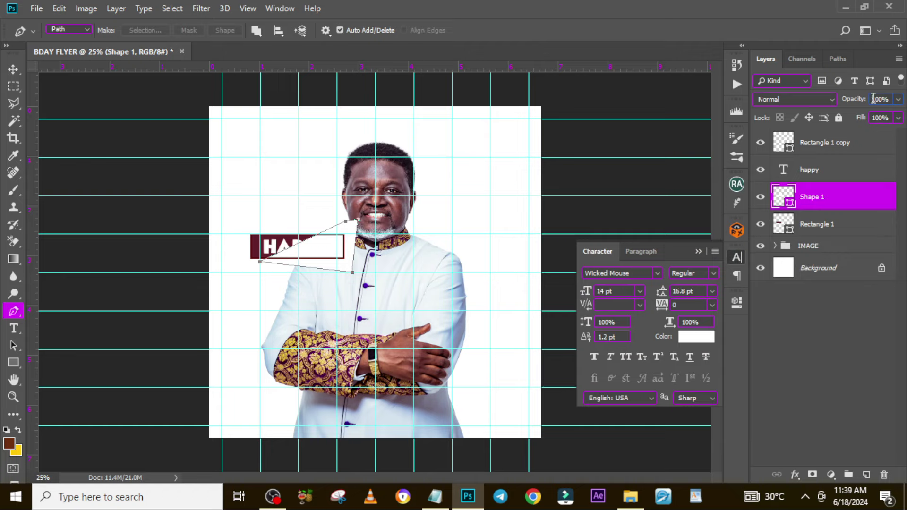
- Lower the Shape 1 layer's opacity to 33% and clip it to Rectangle 1
left_click(874, 98)
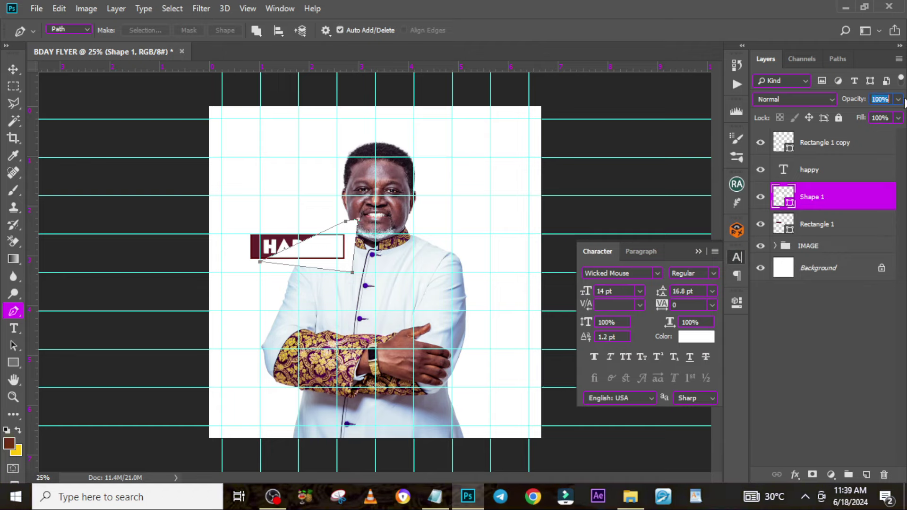
type("33")
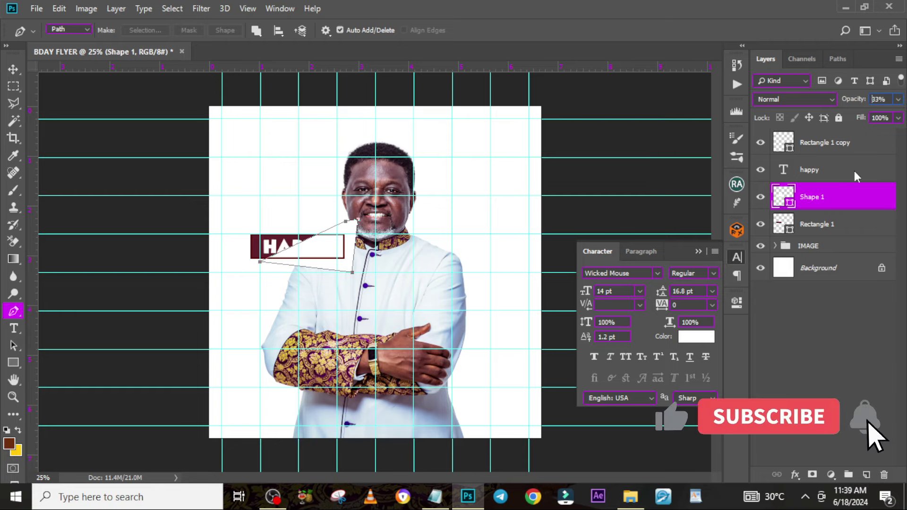
left_click(813, 201)
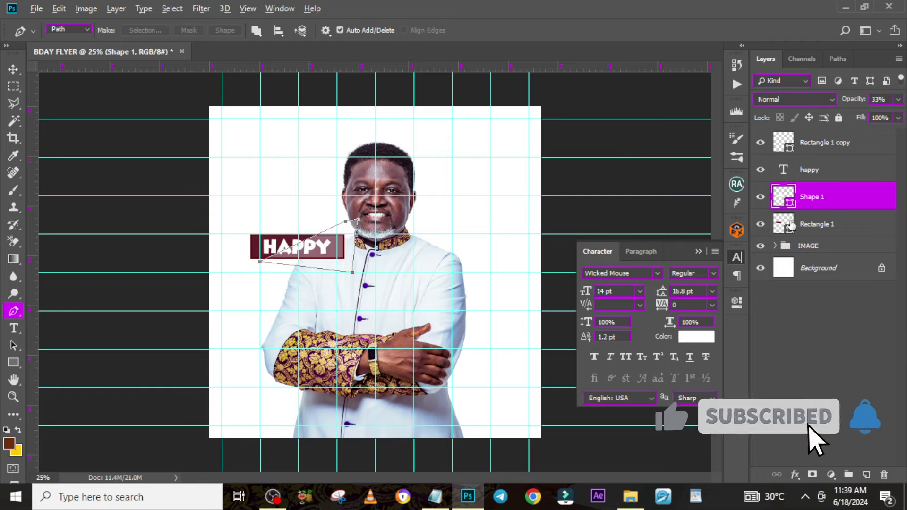
left_click(786, 207, "alt")
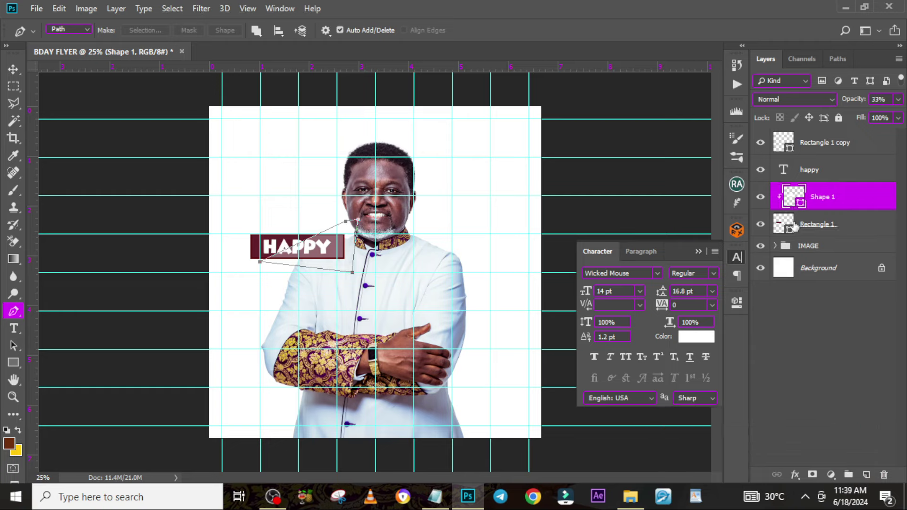
left_click(844, 233)
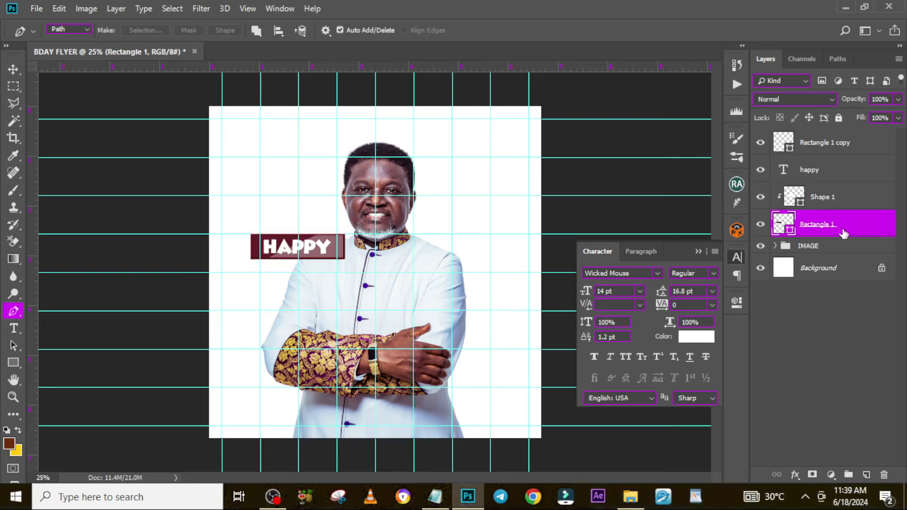
key("v")
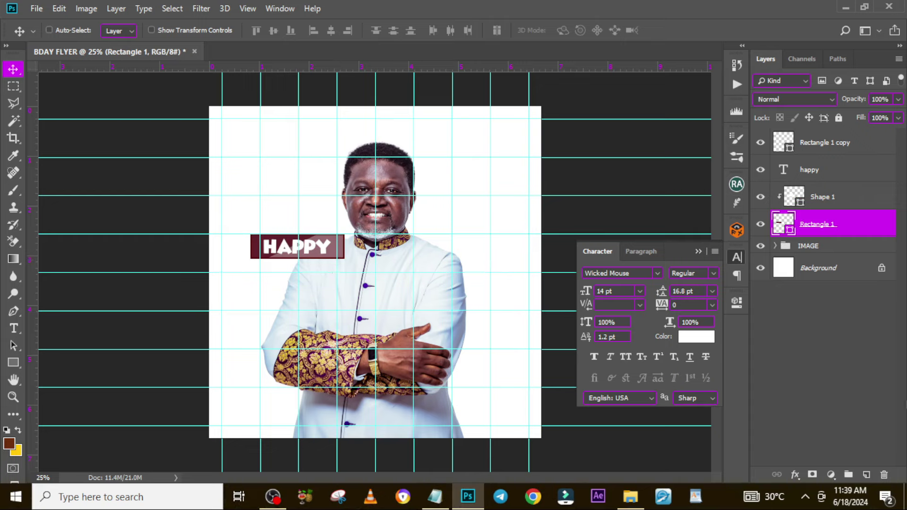
left_click(811, 475)
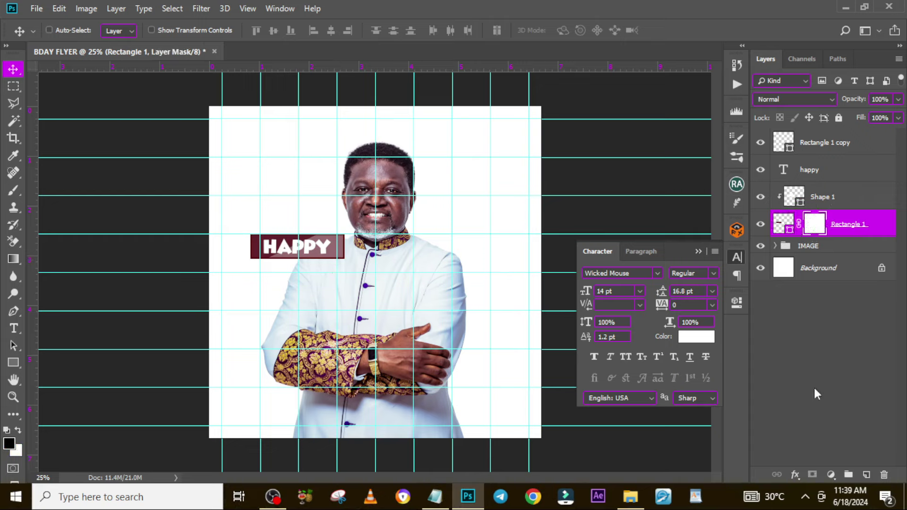
key("ctrl+z")
- Add a layer mask to Shape 1 and paint black with a soft 250 px brush diagonally across the banner's lower part to fade the highlight
left_click(826, 202)
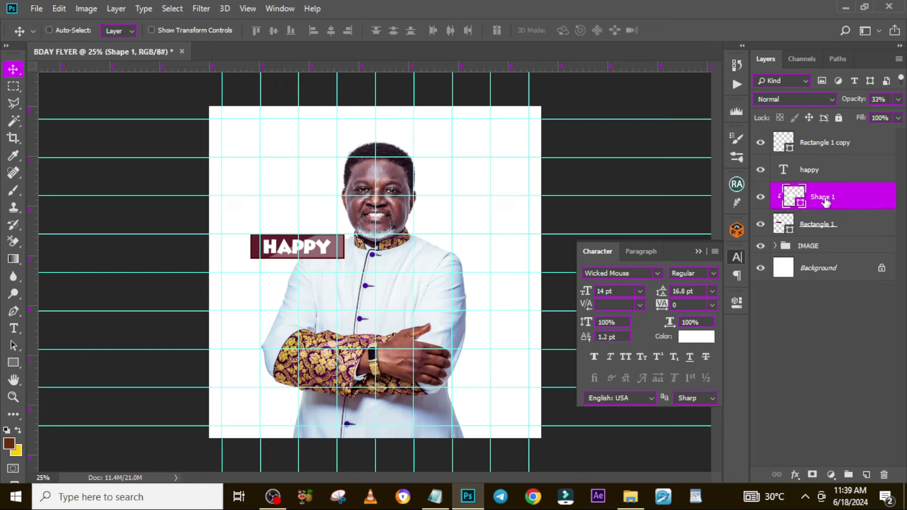
left_click(812, 475)
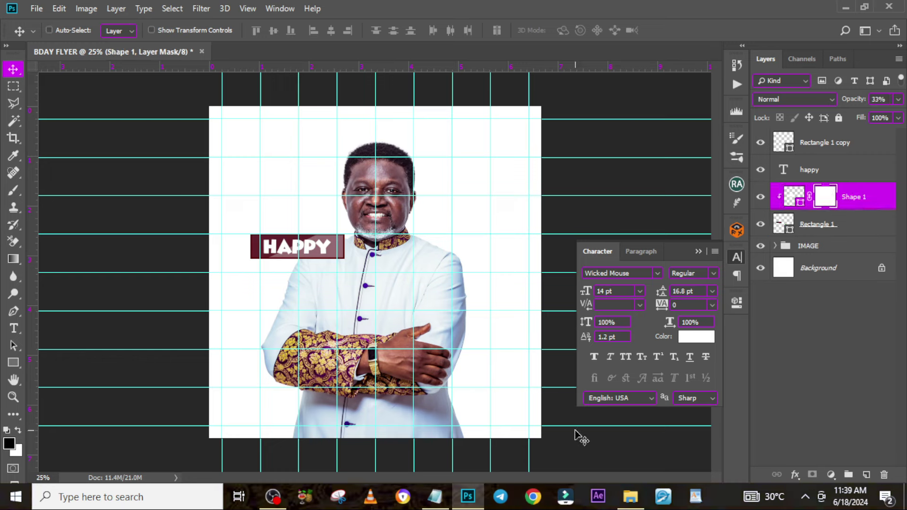
left_click(13, 190)
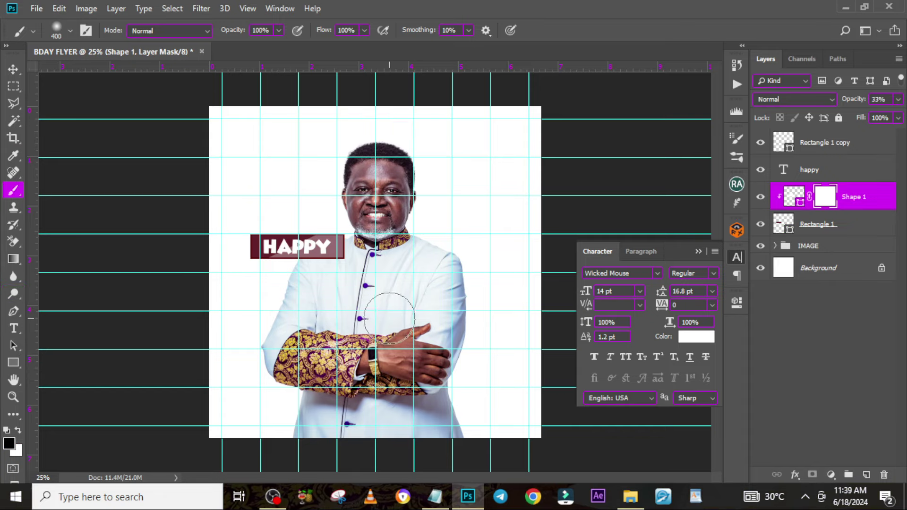
key("bracketleft")
key("bracketleft")
key("bracketright")
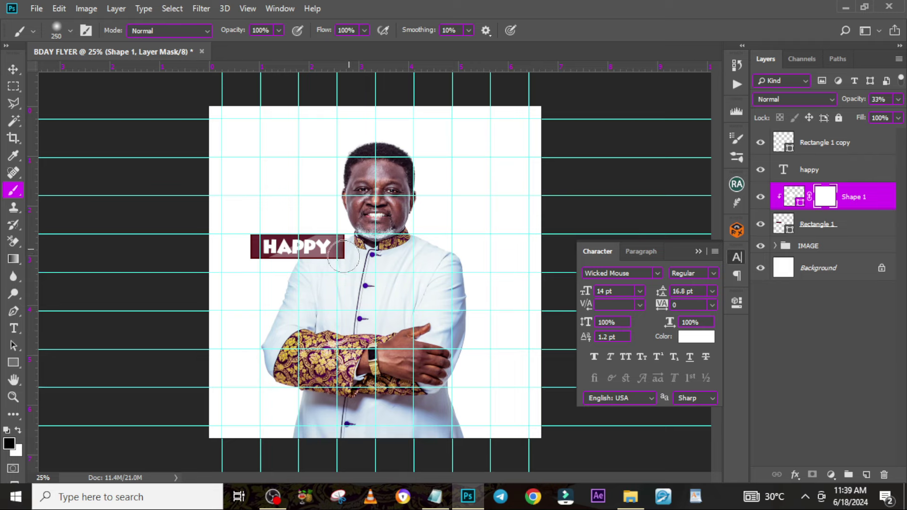
mouse_move(346, 255)
left_mouse_down()
mouse_move(290, 308)
mouse_move(263, 296)
mouse_move(256, 305)
mouse_move(259, 294)
left_mouse_up()
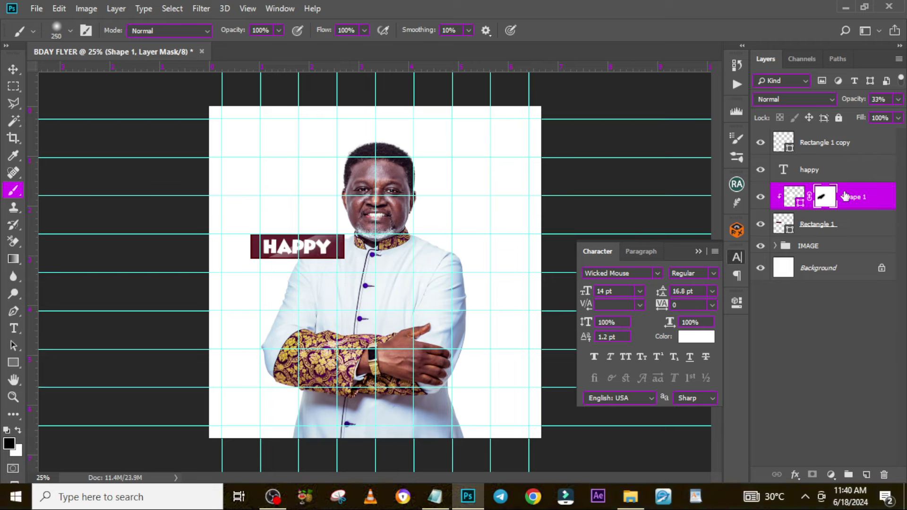
- Group the layers from Rectangle 1 copy down to Rectangle 1 and name the group "happy"
left_click(818, 148)
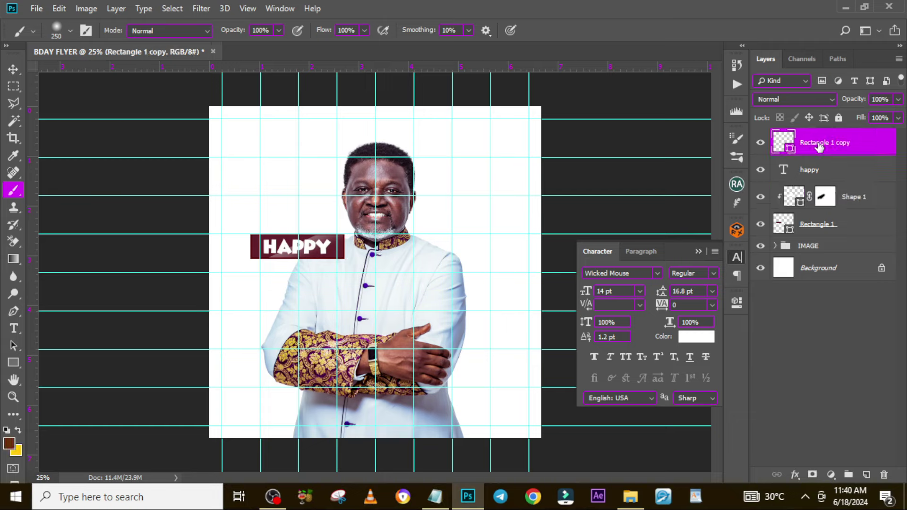
left_click(806, 223, "shift")
key("ctrl+g")
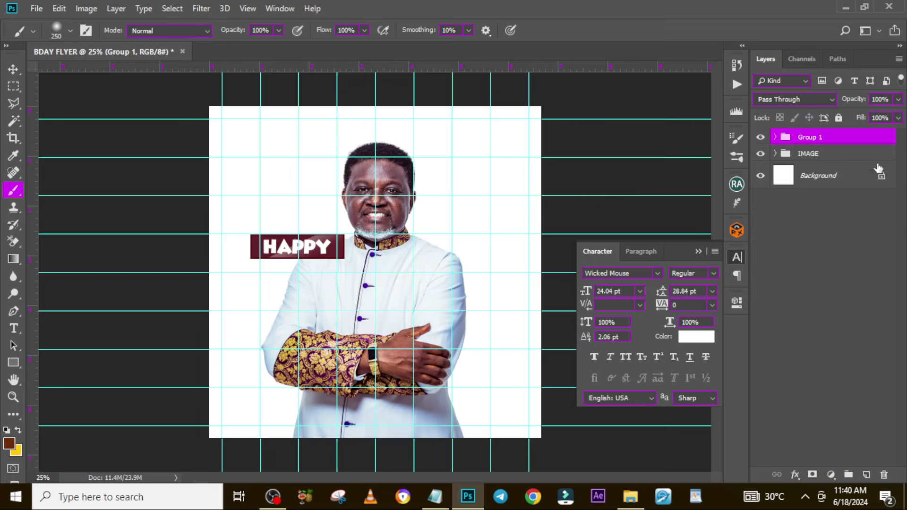
double_click(808, 138)
type("happ")
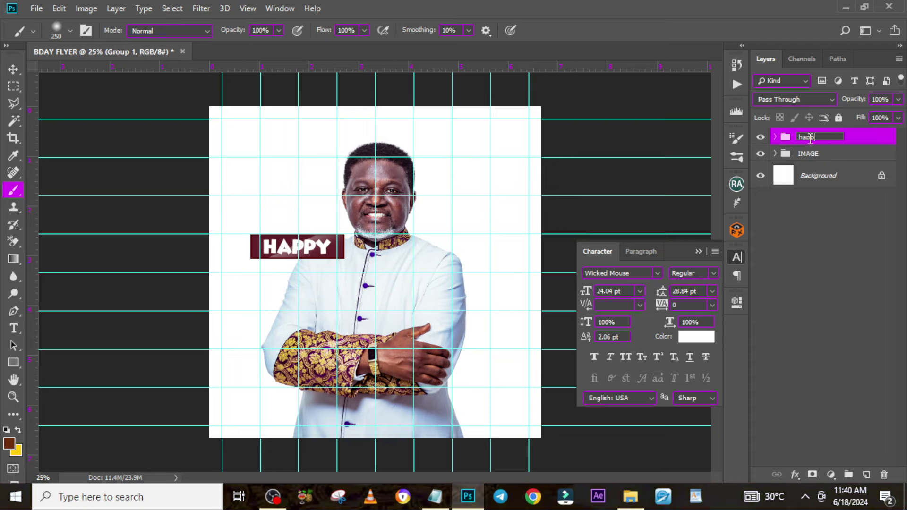
type("y")
key("Return")
- Duplicate the happy group and position the copy directly below the original banner with a small gap
key("ctrl+j")
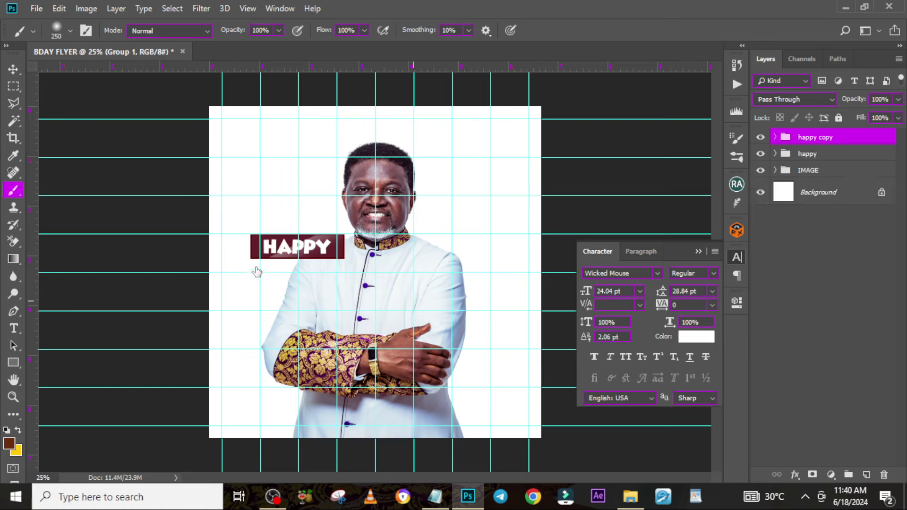
key("v")
left_click_drag(291, 244, 289, 276)
key("shift+Up")
key("shift+Up")
key("shift+Up")
key("shift+Up")
key("shift+Up")
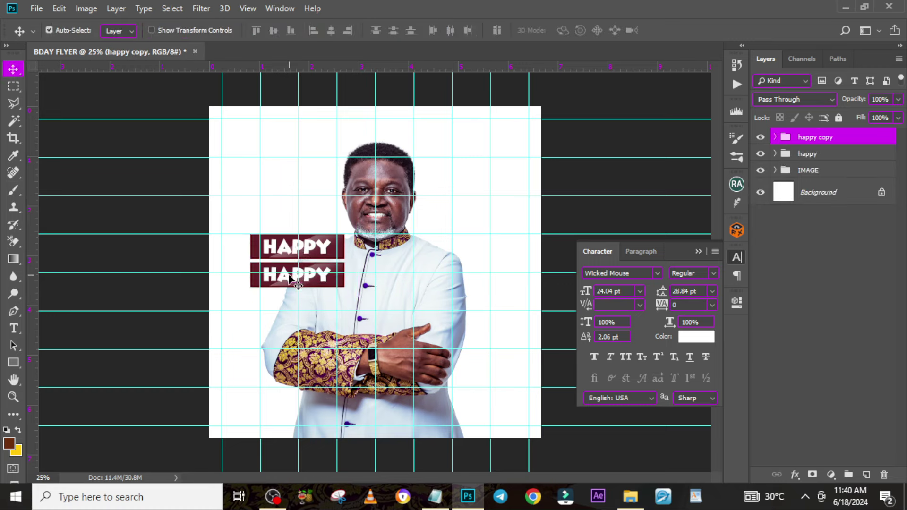
- Duplicate the second banner group, place the copy below it with an equal gap, and add a vertical guide along the banners' left edge
key("ctrl+j")
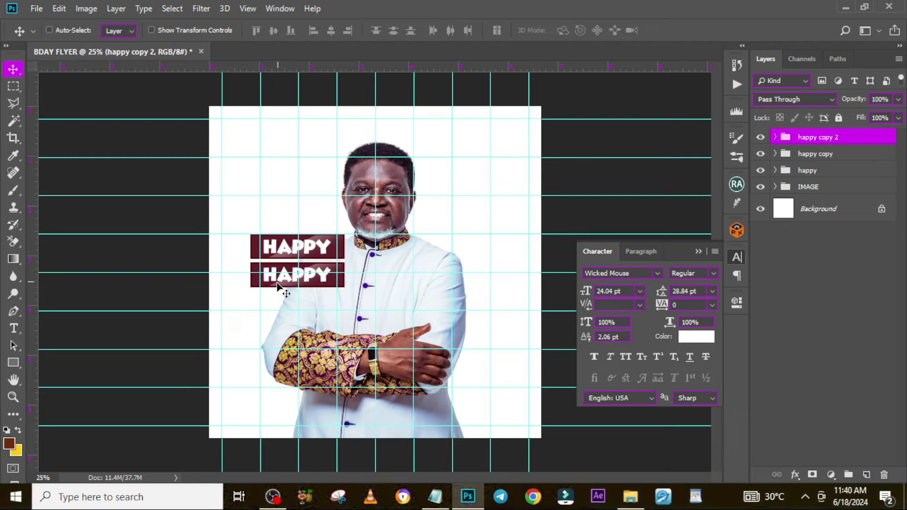
left_click_drag(277, 288, 278, 315)
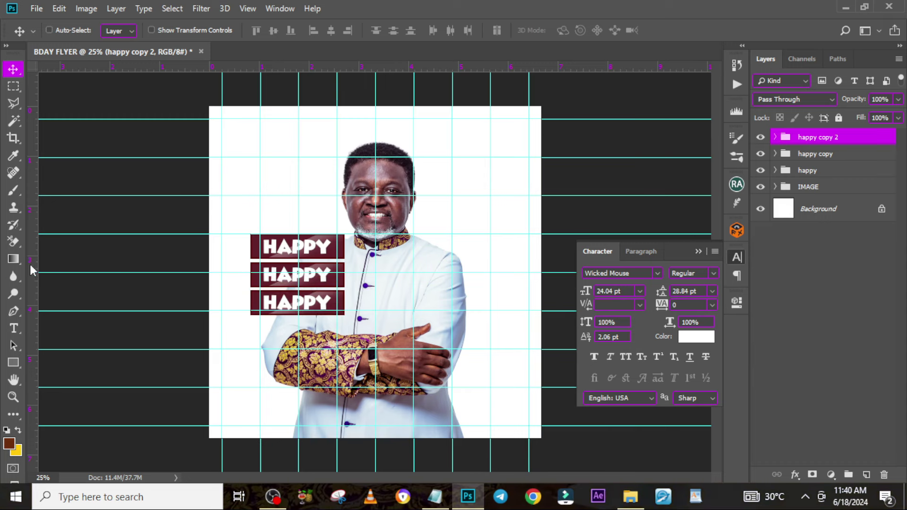
left_click_drag(30, 263, 249, 288)
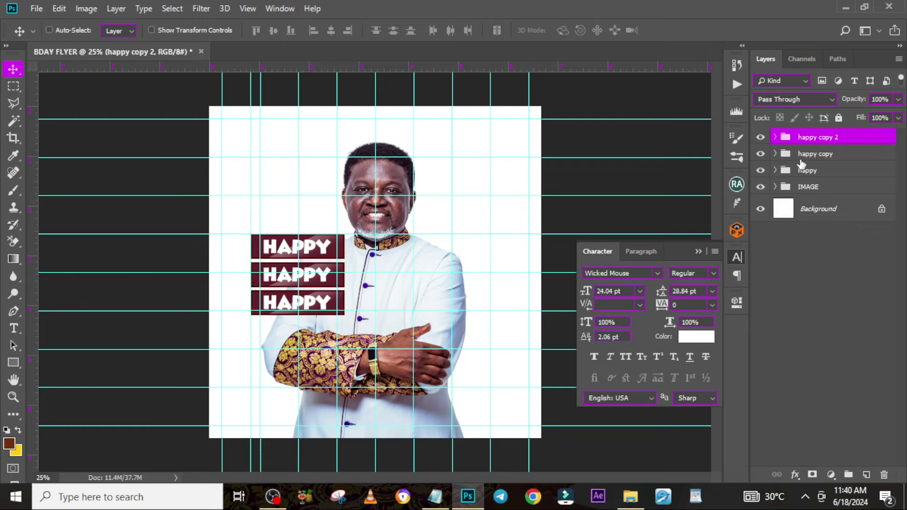
- Rename the middle banner's group to "birthday" and the lowest banner's group to "day"
double_click(807, 155)
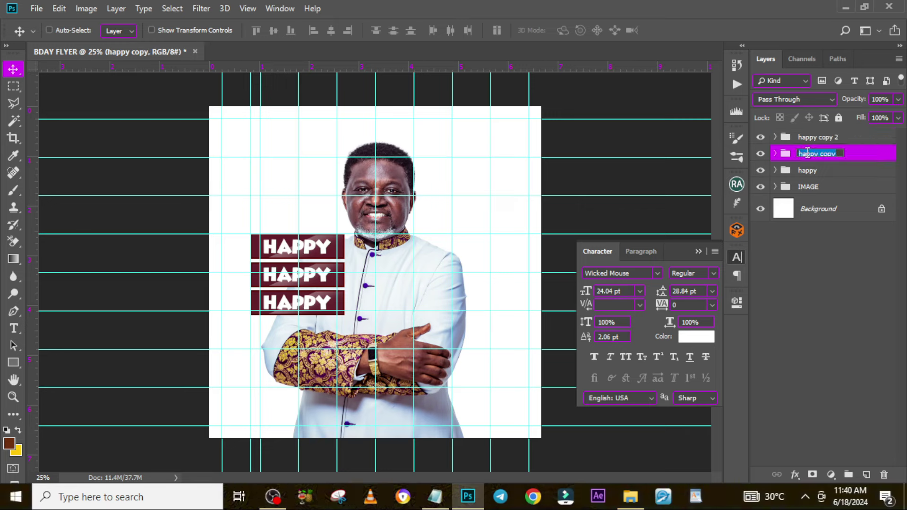
type("birthday")
key("Return")
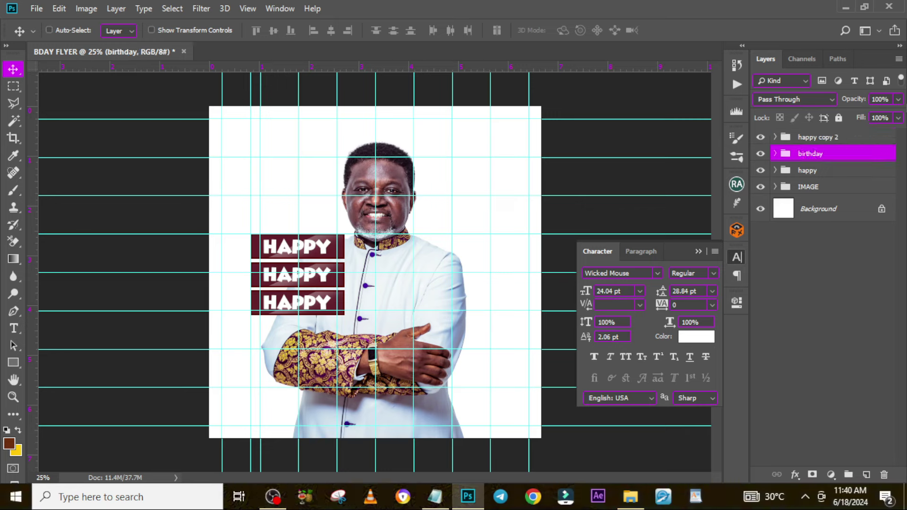
double_click(809, 139)
type("day")
key("Return")
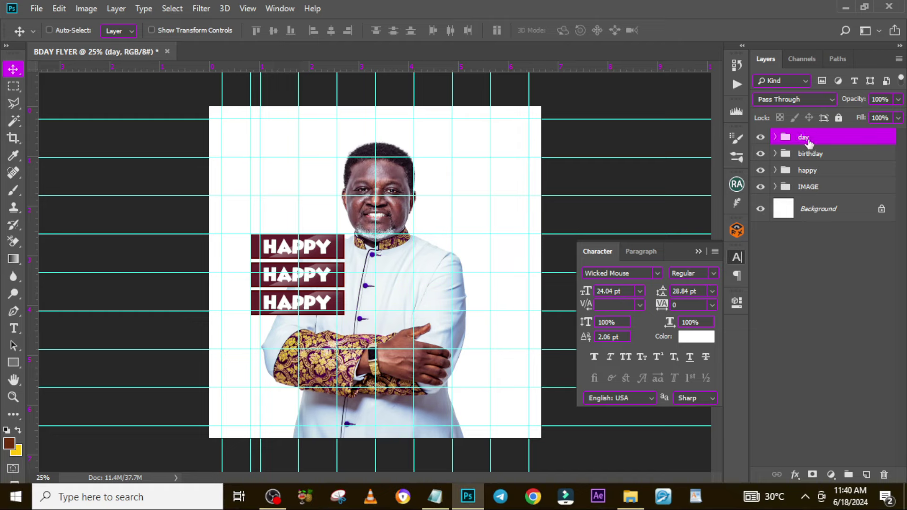
- Change the text inside the birthday group to "birth"
left_click(799, 157)
left_click(775, 154)
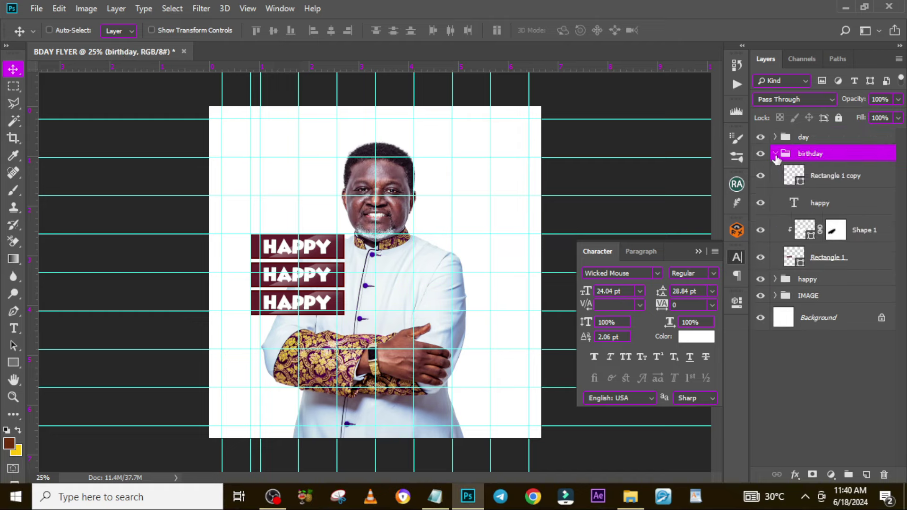
double_click(793, 204)
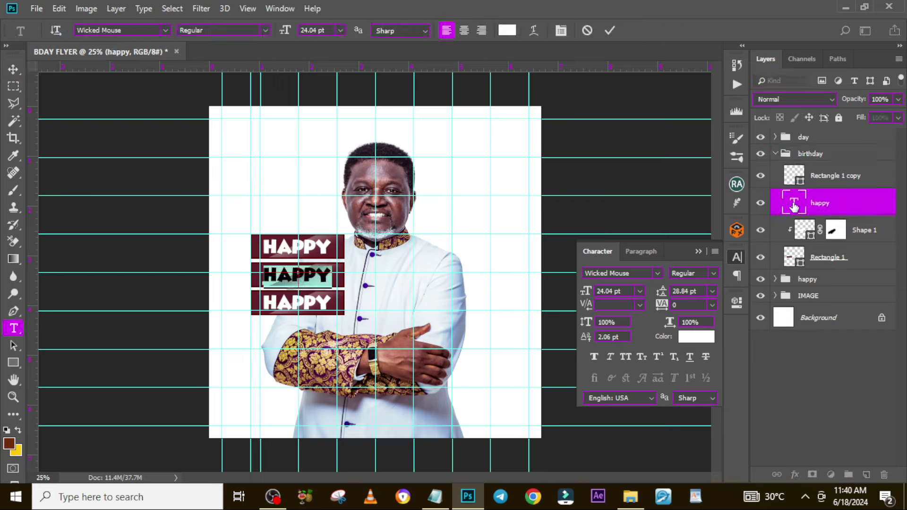
type("birth")
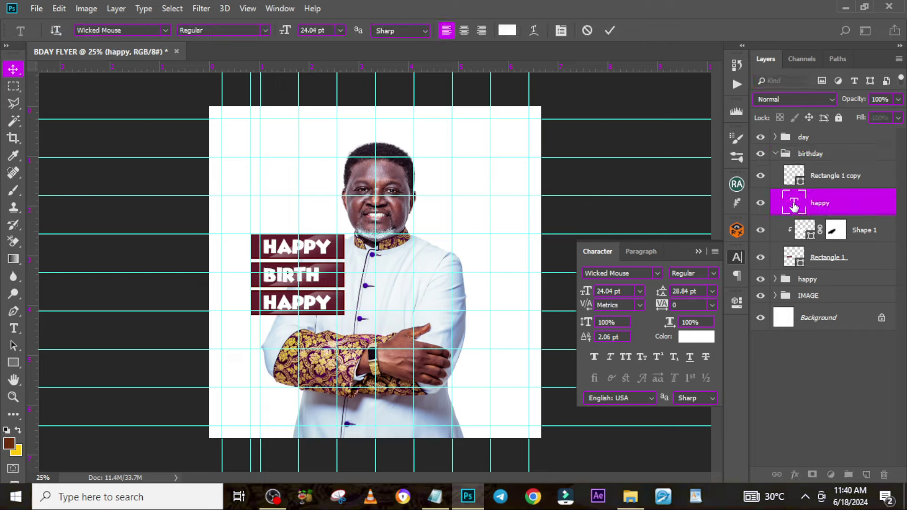
- Narrow the birthday group's Rectangle 1 and Rectangle 1 copy together from the right side to 85.56% width to fit the word
left_click(824, 253)
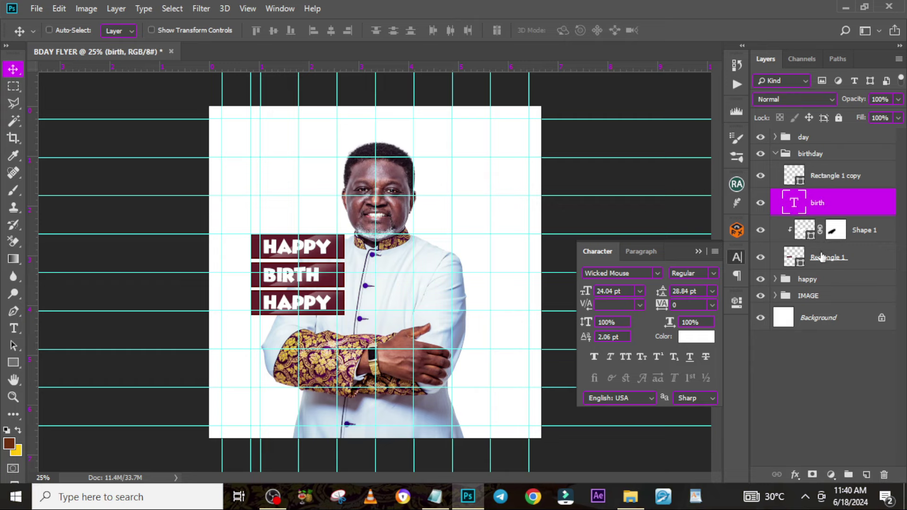
left_click(825, 182, "ctrl")
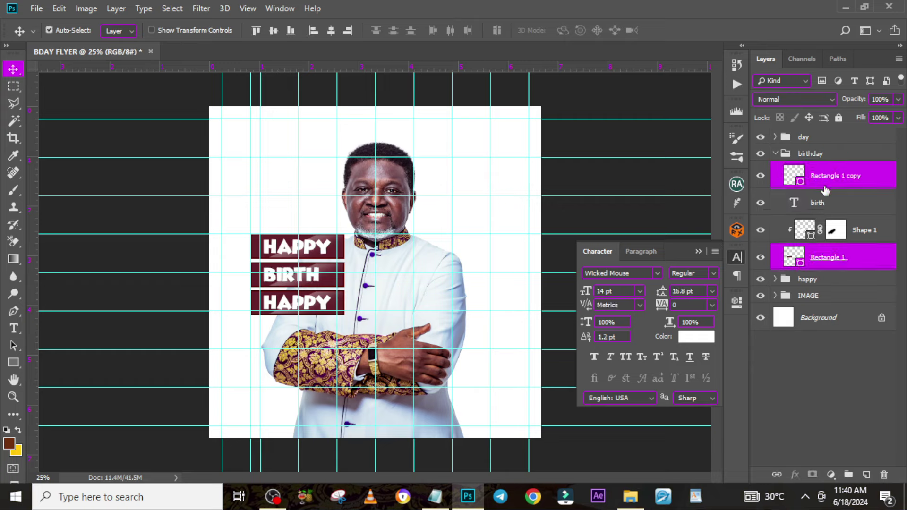
key("ctrl+t")
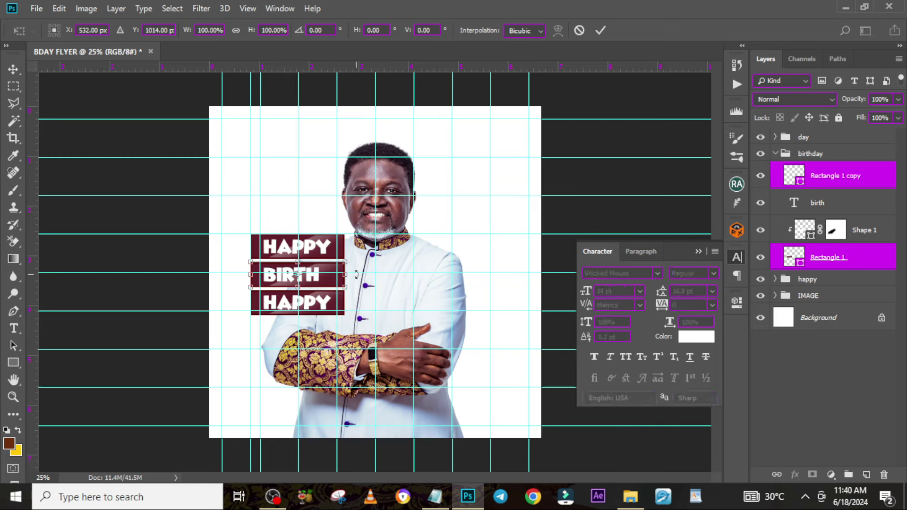
left_click_drag(344, 274, 332, 275)
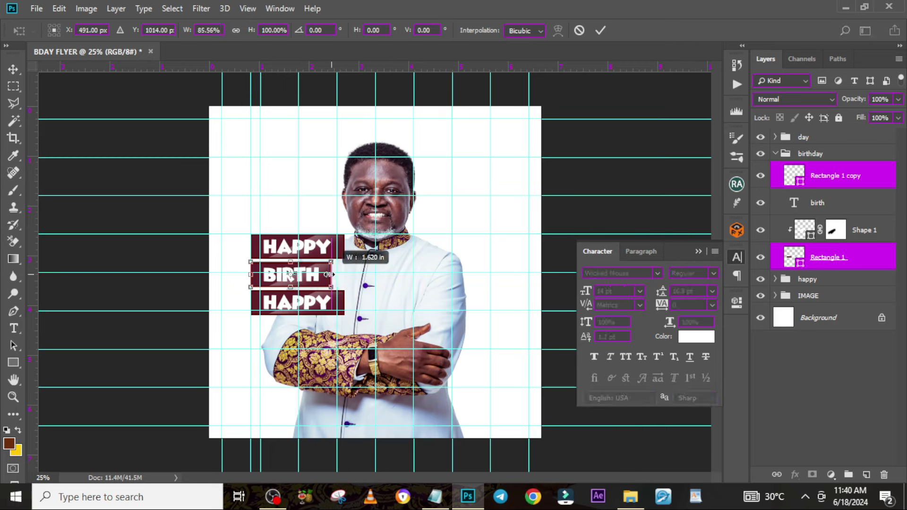
key("Return")
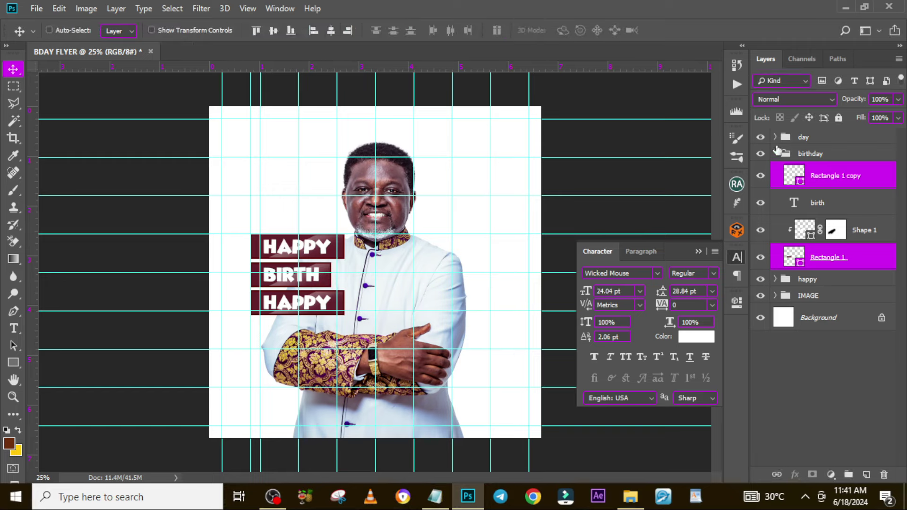
- Change the text inside the day group to "day"
left_click(776, 153)
left_click(775, 137)
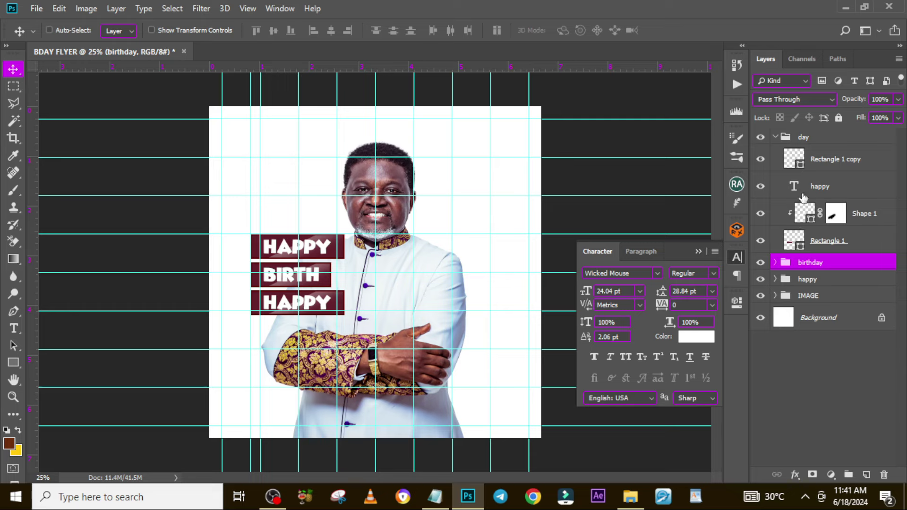
double_click(795, 189)
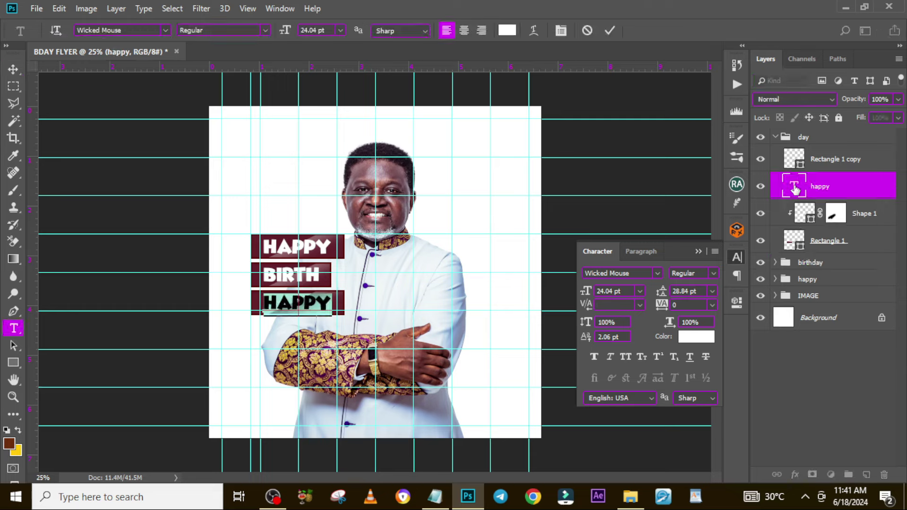
type("DAY")
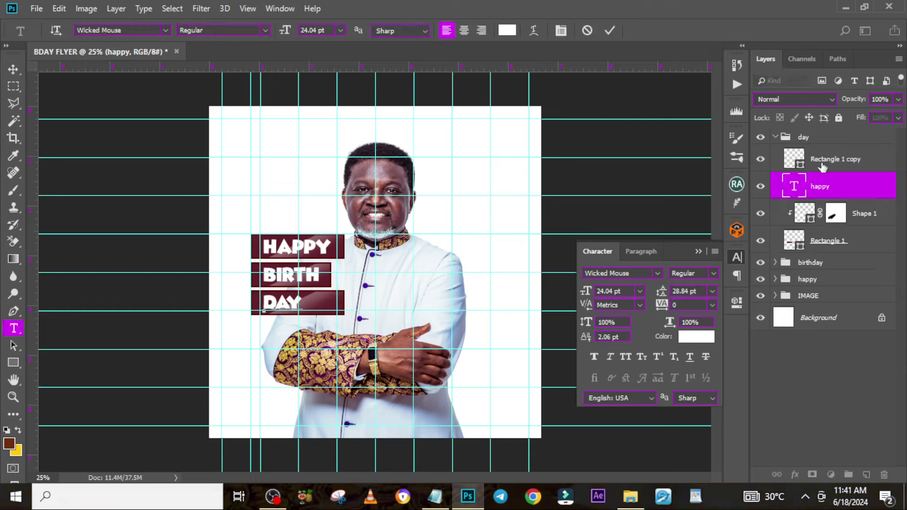
- Narrow the day group's Rectangle 1 and Rectangle 1 copy together from the right side to 62.15% width to fit the word
left_click(810, 156)
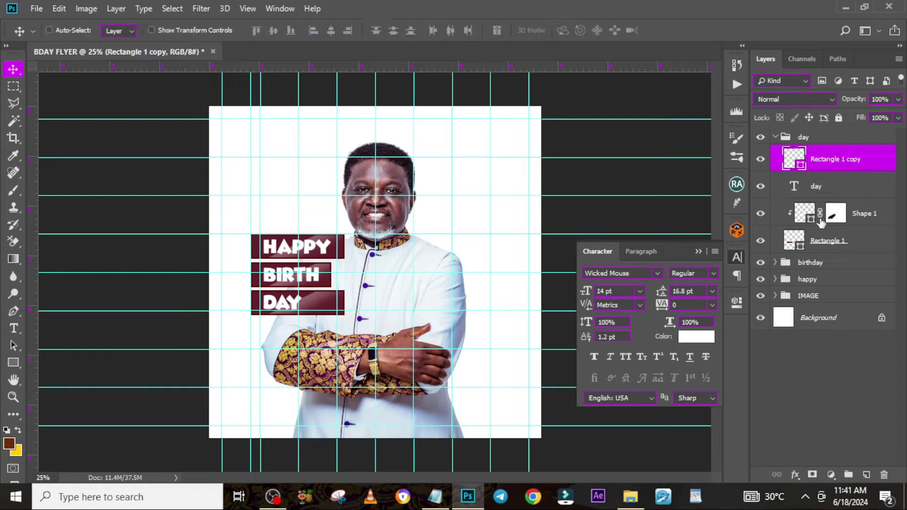
left_click(824, 240)
left_click(830, 171, "ctrl")
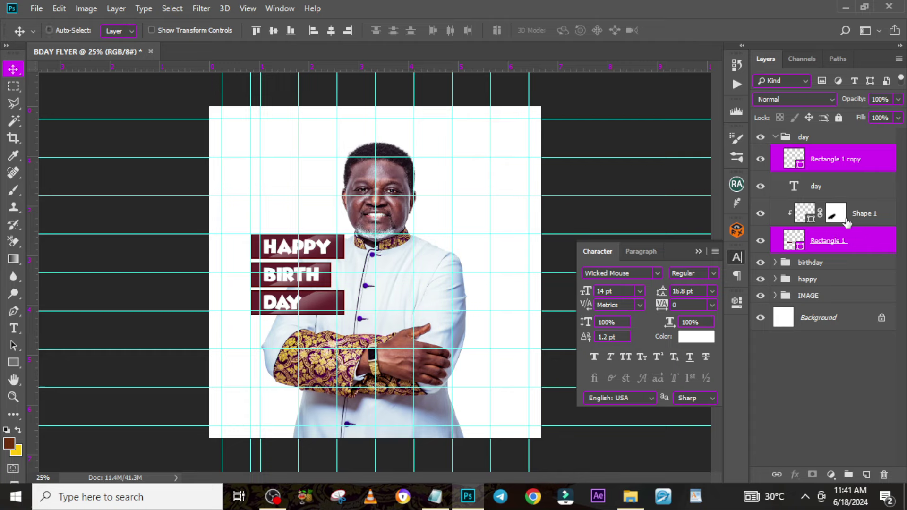
key("ctrl+t")
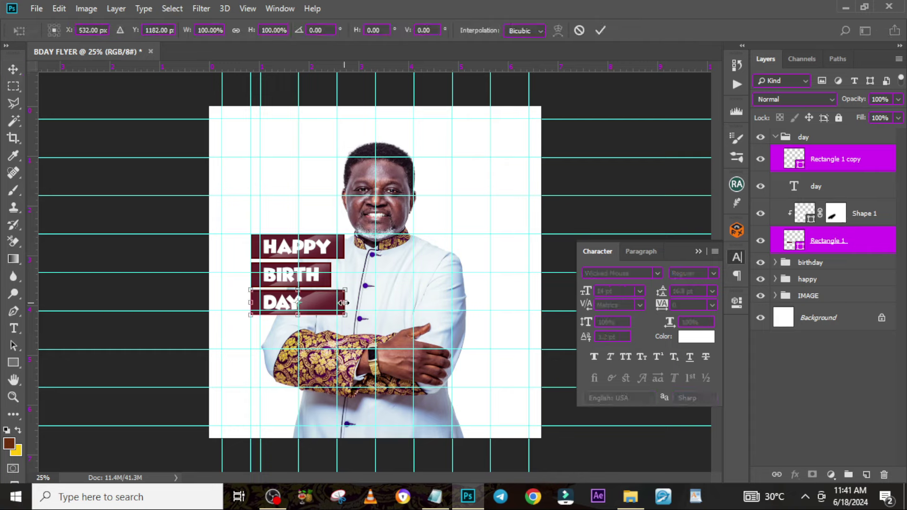
left_click_drag(344, 303, 310, 301)
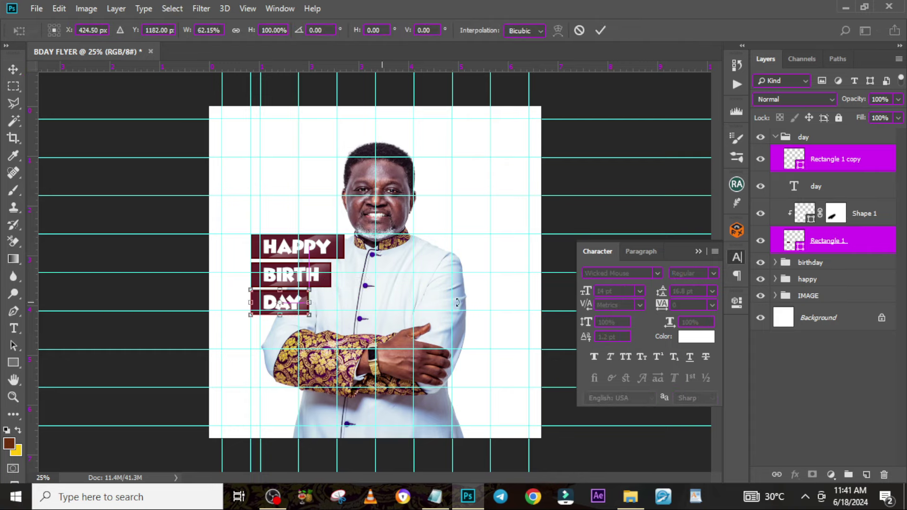
key("Return")
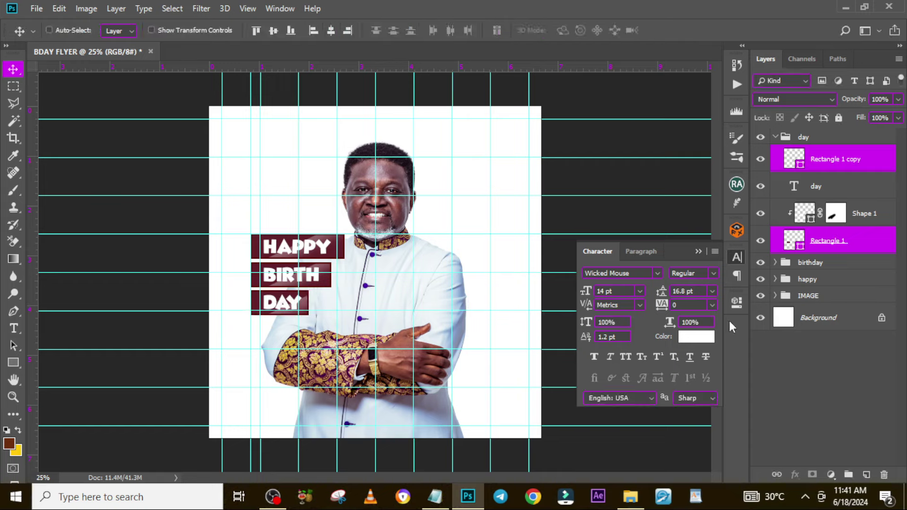
- Collapse the day group and move the day, birthday and happy groups together slightly higher on the flyer
left_click(778, 140)
left_click(776, 137)
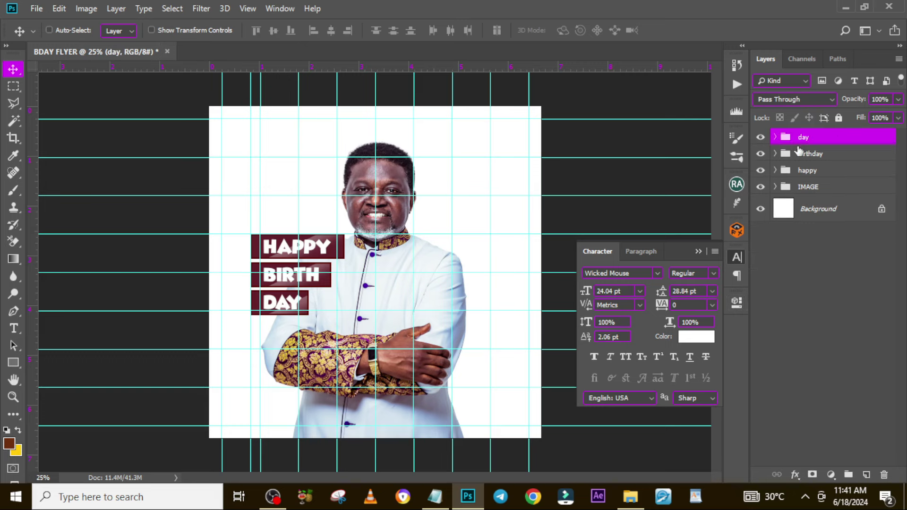
left_click(810, 174, "shift")
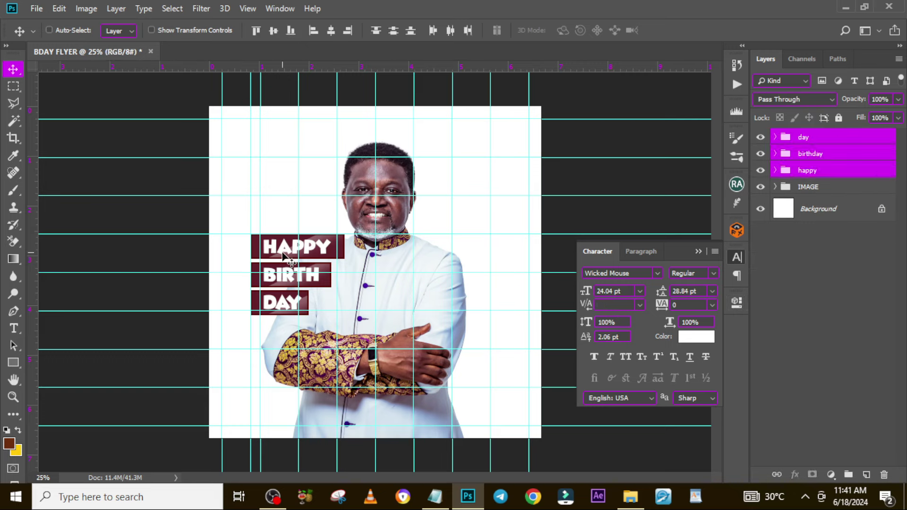
left_click_drag(284, 257, 284, 230)
- Place the gold confetti image pngwing.com (46) from the BDAY FLYER folder into the flyer and rotate it 90° counter-clockwise
left_click(642, 504)
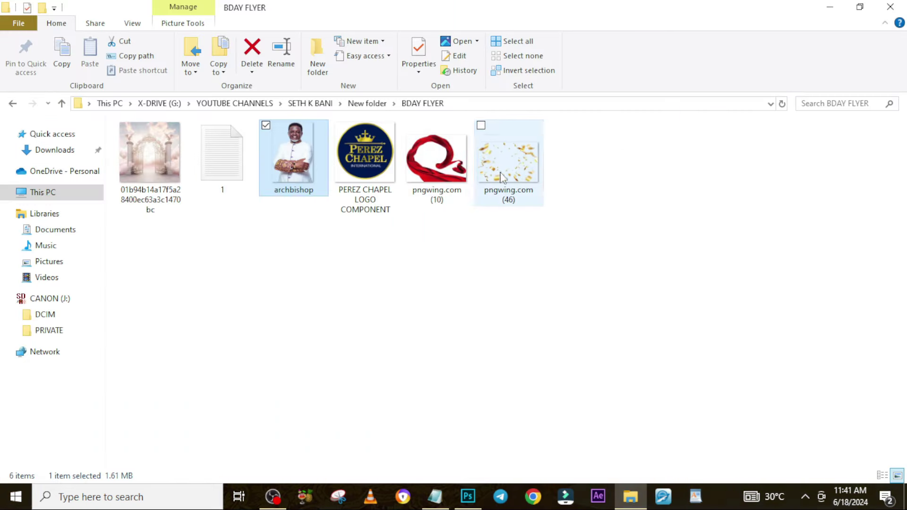
left_click(516, 201)
left_click_drag(516, 200, 401, 341)
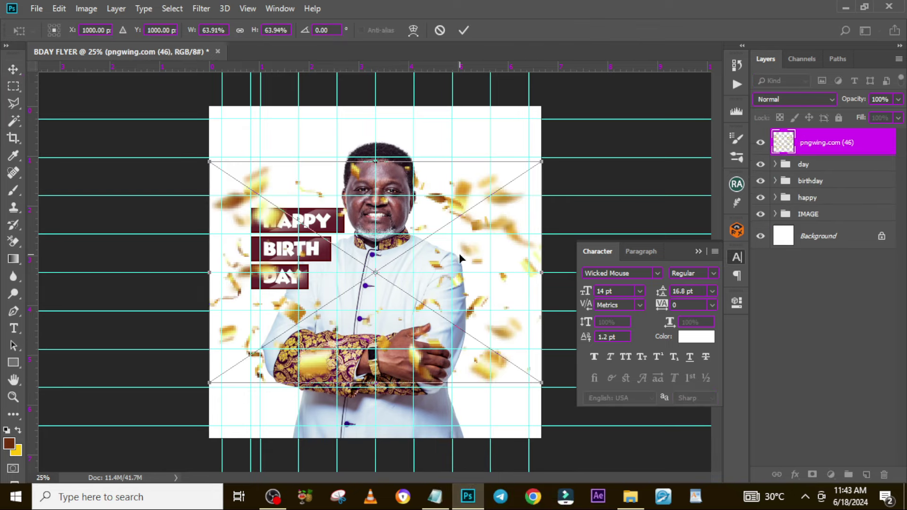
right_click(403, 274)
right_click(460, 254)
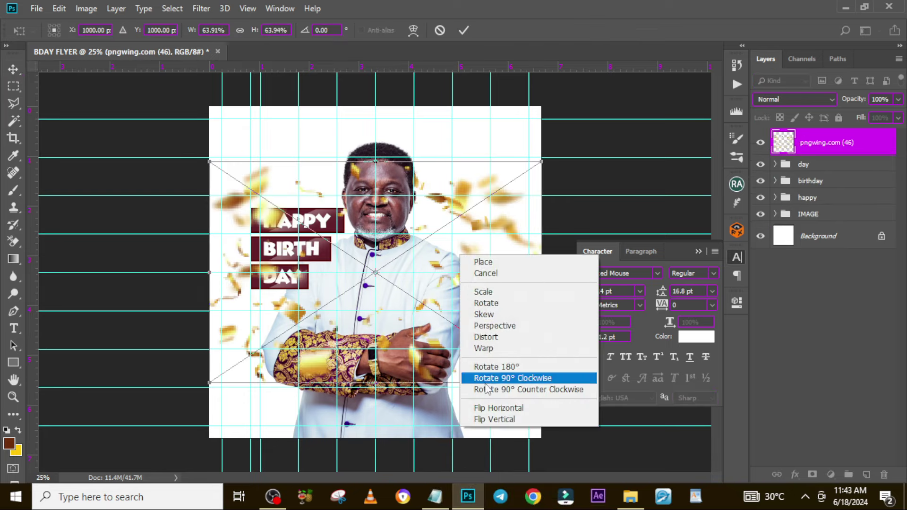
left_click(486, 389)
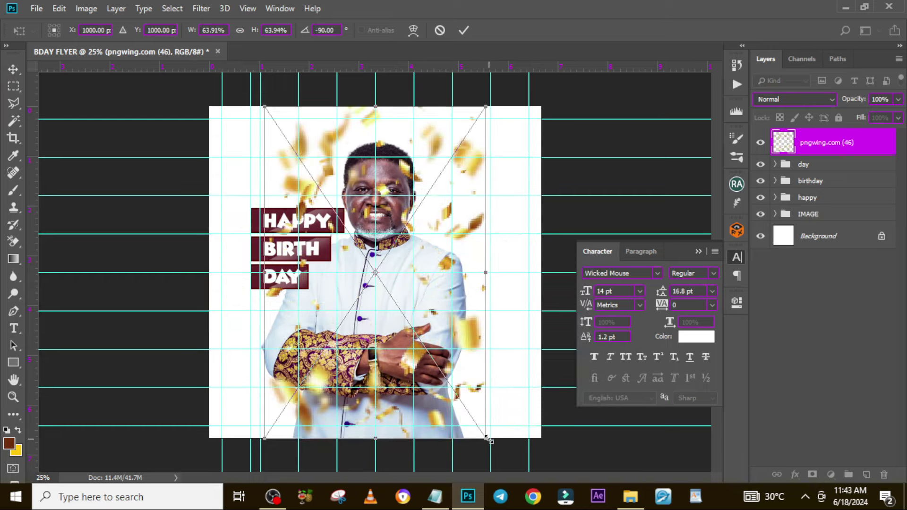
- Enlarge the rotated confetti from its centre to cover the whole canvas, place it, and collapse the character settings
key("ctrl+minus")
key("ctrl+minus")
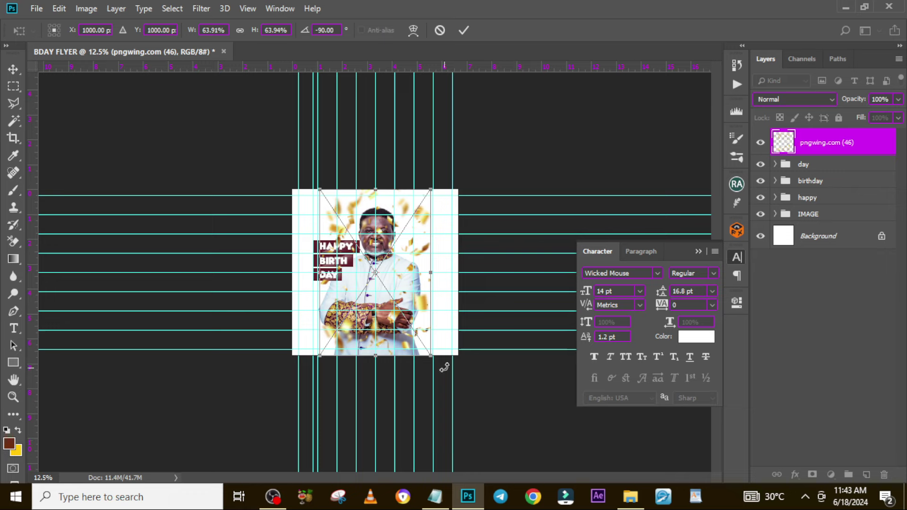
left_click_drag(432, 356, 472, 405)
key("Return")
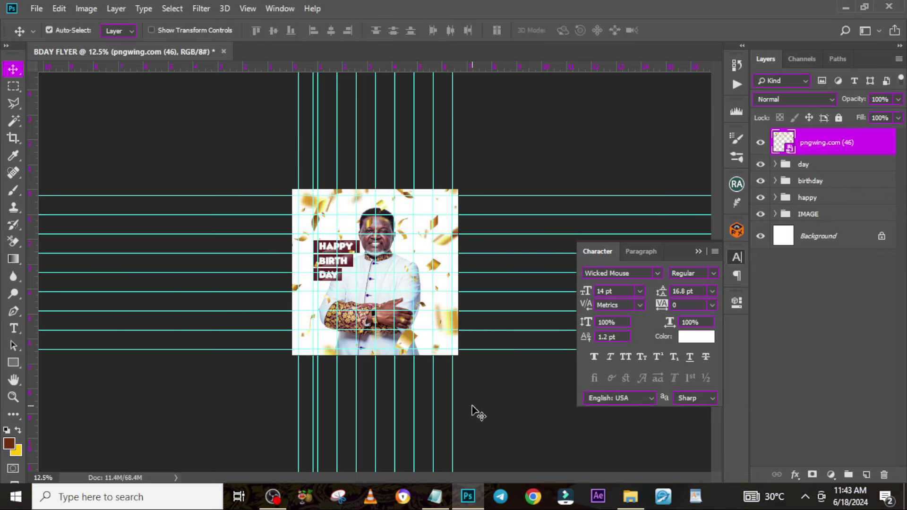
key("ctrl+0")
left_click(699, 252)
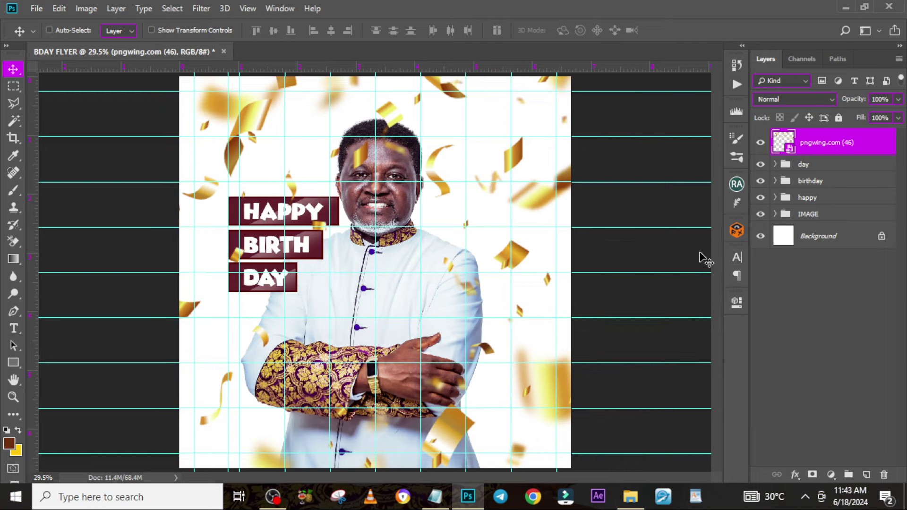
- Add a white layer mask to the confetti layer for painting with the Brush tool
key("b")
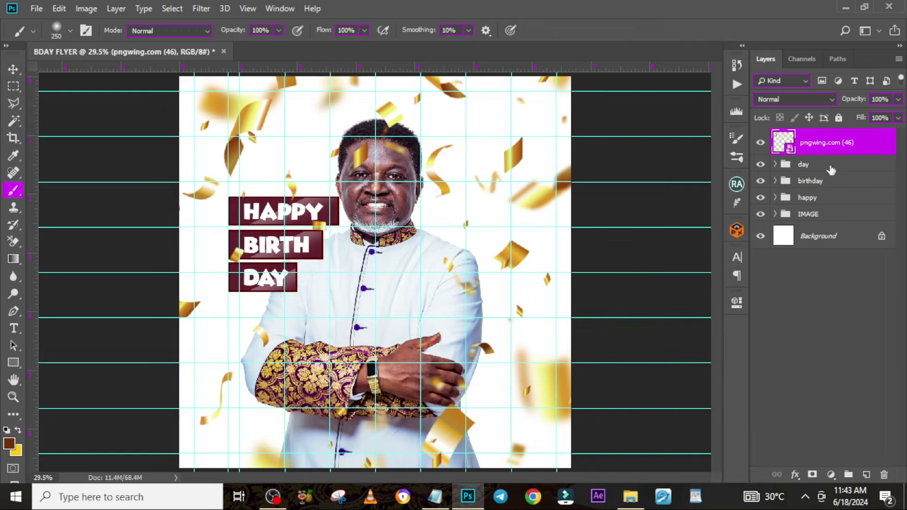
left_click(812, 474)
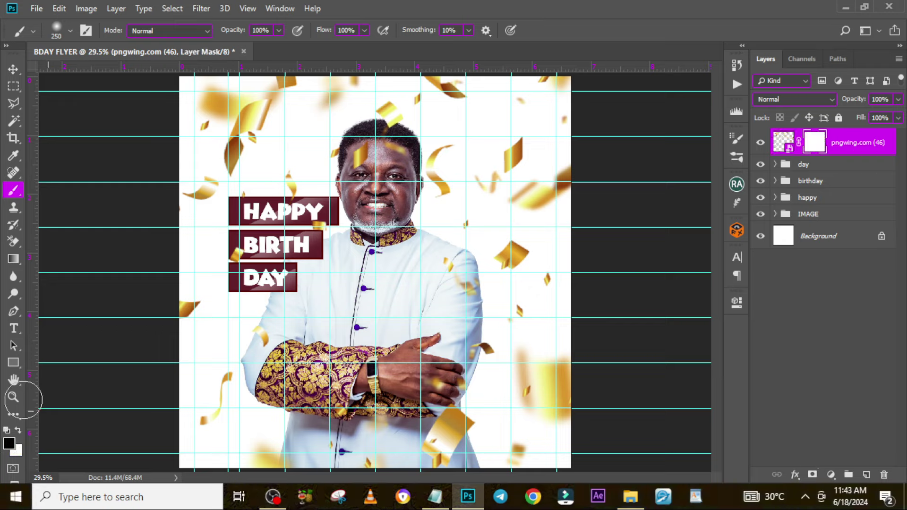
left_click_drag(359, 5, 306, 100)
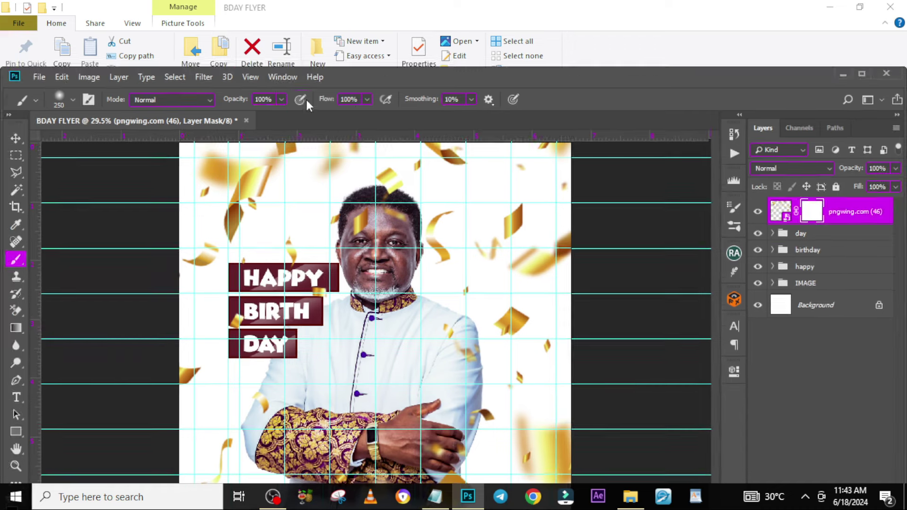
double_click(394, 79)
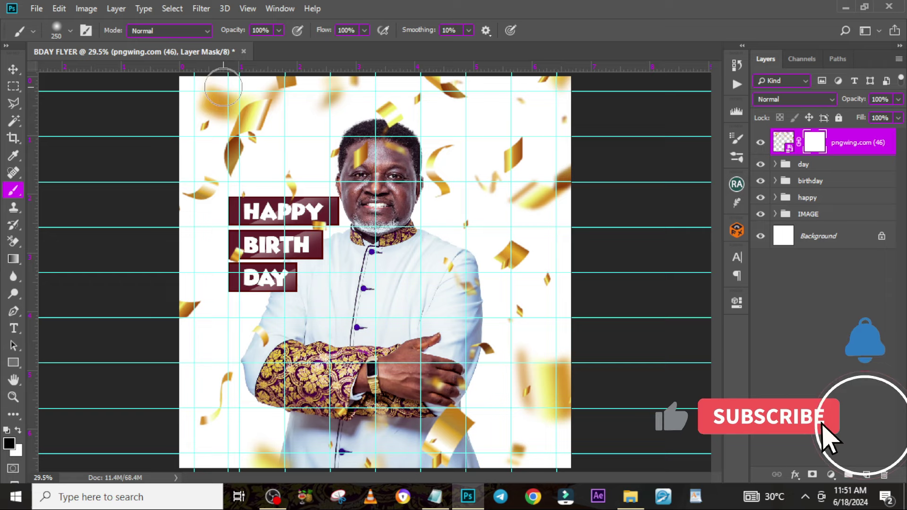
- Set the mask brush to Hard Round at 100 px size and 100% hardness
key("bracketleft")
key("bracketleft")
key("bracketleft")
key("bracketleft")
key("bracketleft")
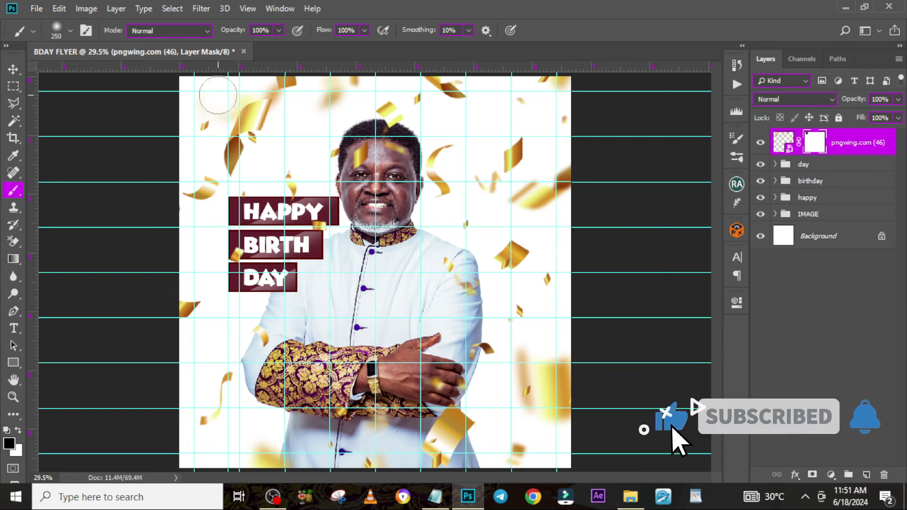
left_click(70, 31)
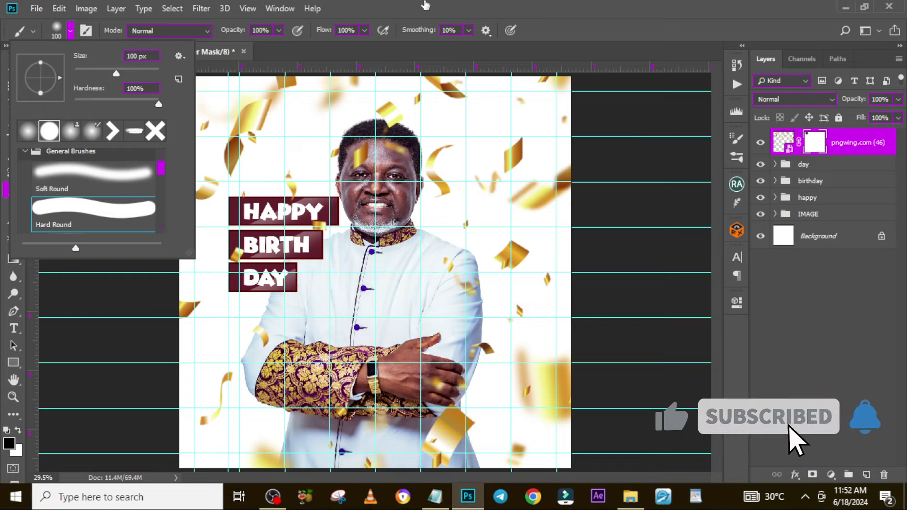
left_click(50, 308)
- Paint black on the confetti mask over selected pieces in the upper corners, near the lower edge, and on the man's sleeve, shoulder and waist
left_click_drag(211, 117, 238, 89)
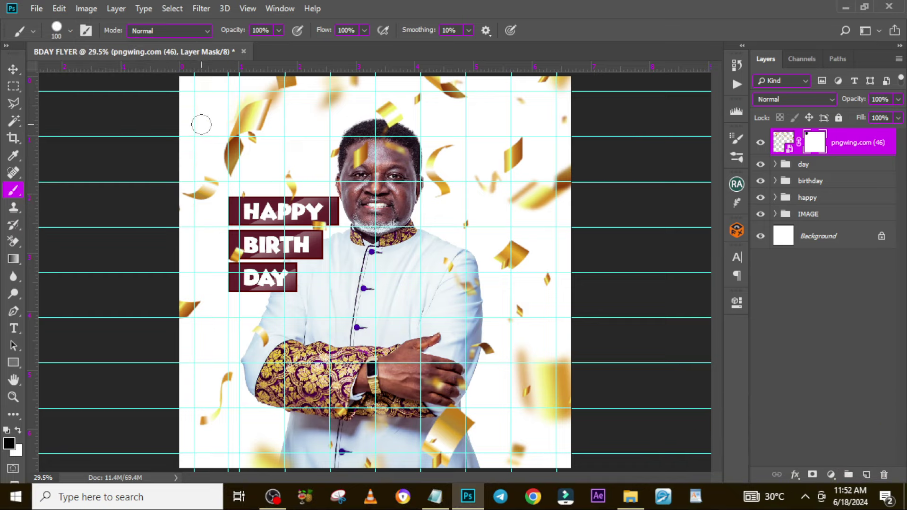
left_click_drag(281, 454, 262, 457)
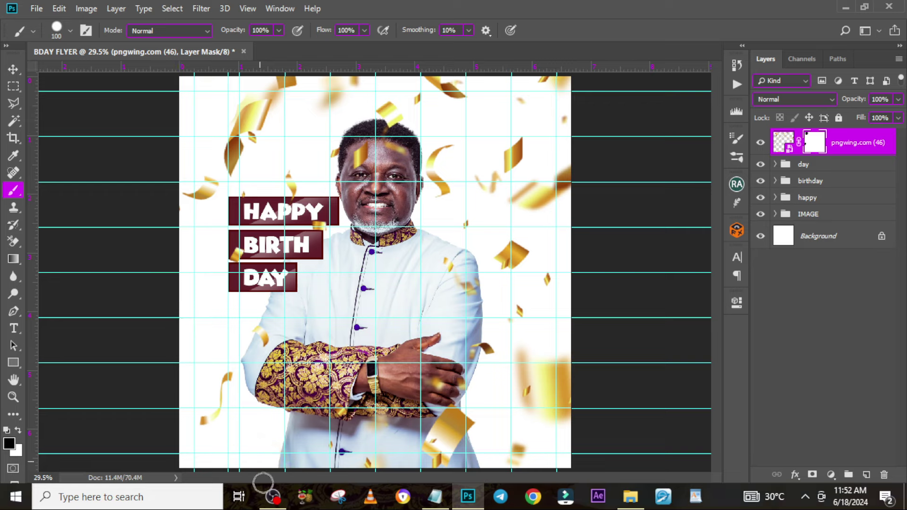
left_click(260, 337)
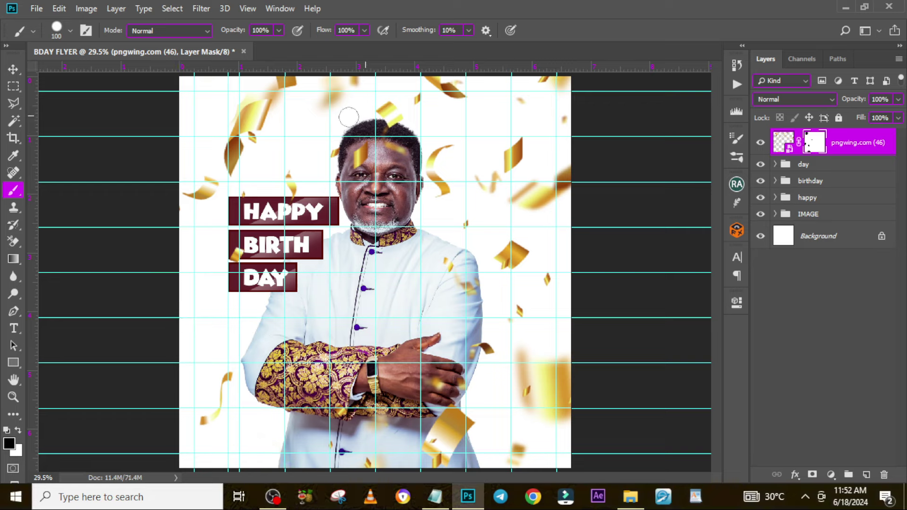
mouse_move(561, 82)
left_mouse_down()
mouse_move(537, 70)
mouse_move(560, 81)
left_mouse_up()
mouse_move(577, 171)
left_mouse_down()
mouse_move(561, 181)
mouse_move(581, 176)
left_mouse_up()
left_click(470, 286)
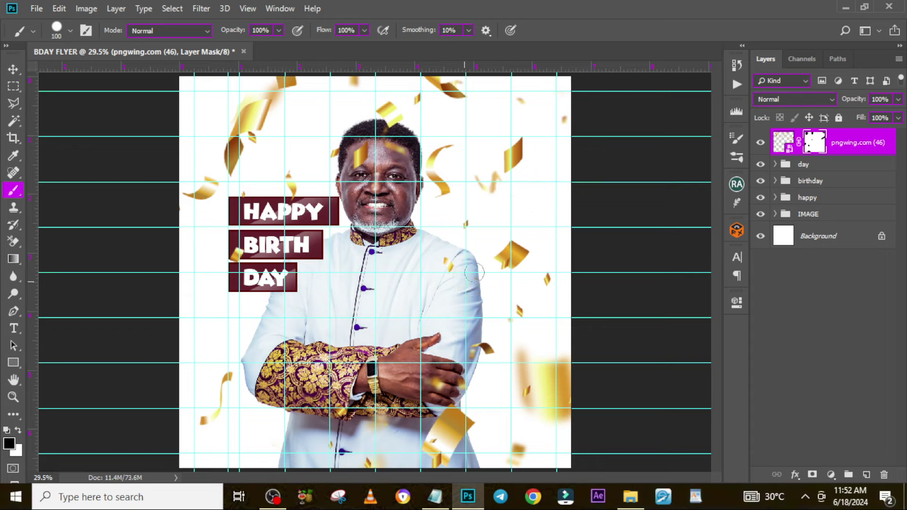
left_click(463, 226)
left_click_drag(480, 176, 486, 176)
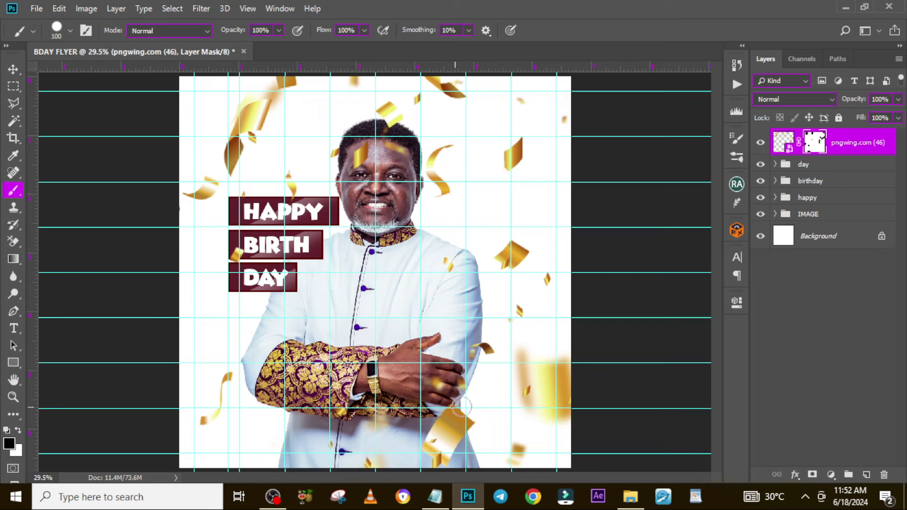
left_click_drag(449, 424, 451, 423)
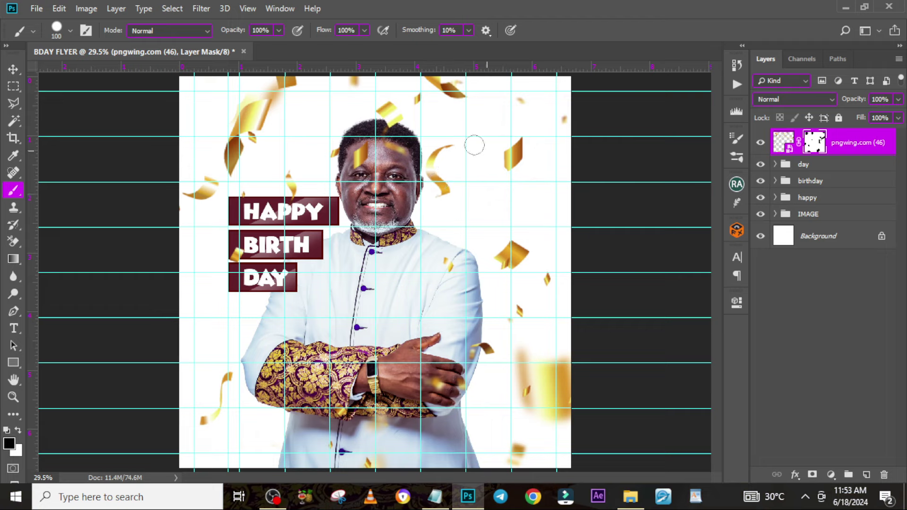
left_click(520, 100)
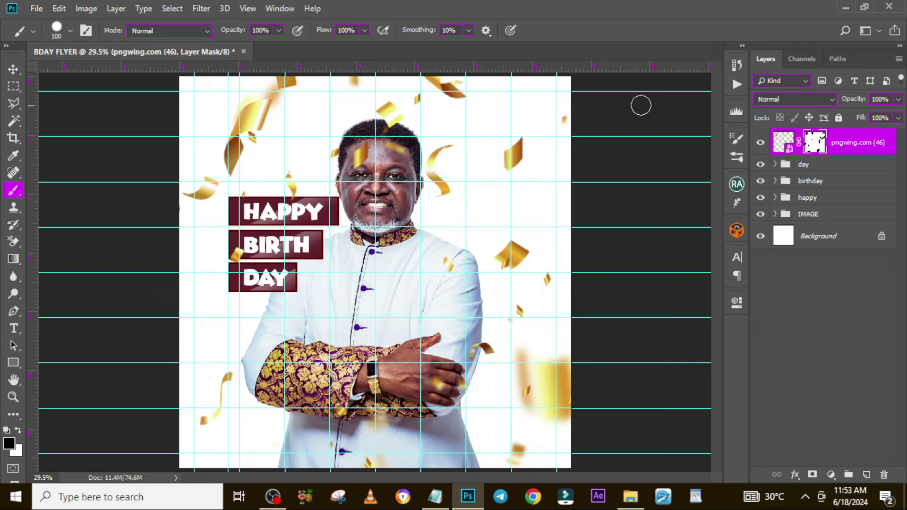
- Invert the confetti layer's mask so only the painted-over pieces show
double_click(812, 144)
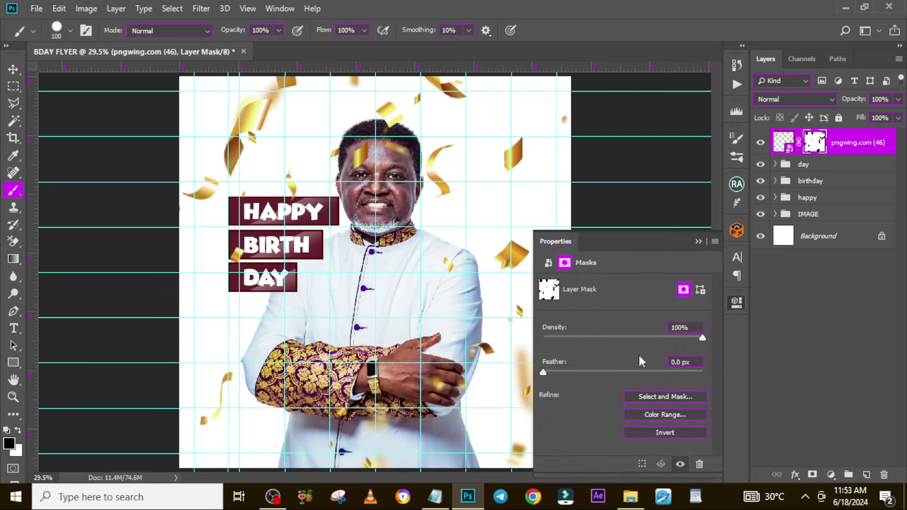
left_click(650, 433)
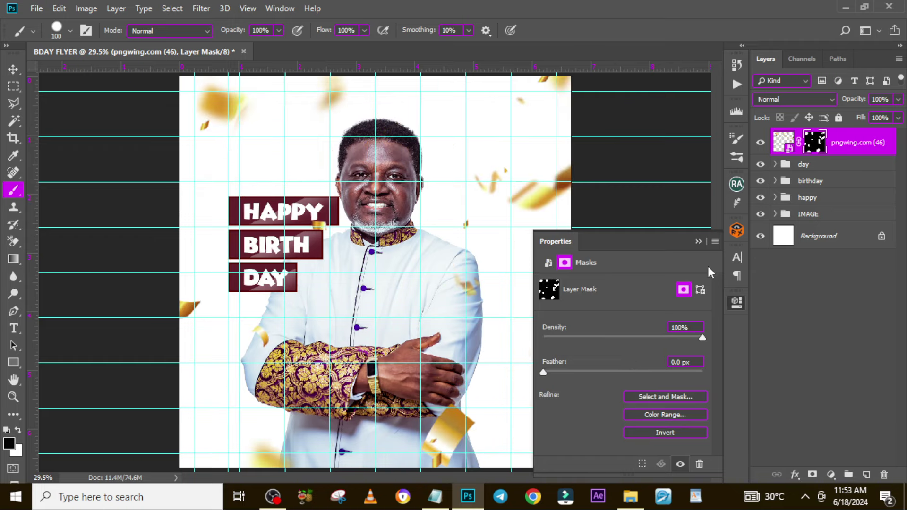
left_click(701, 237)
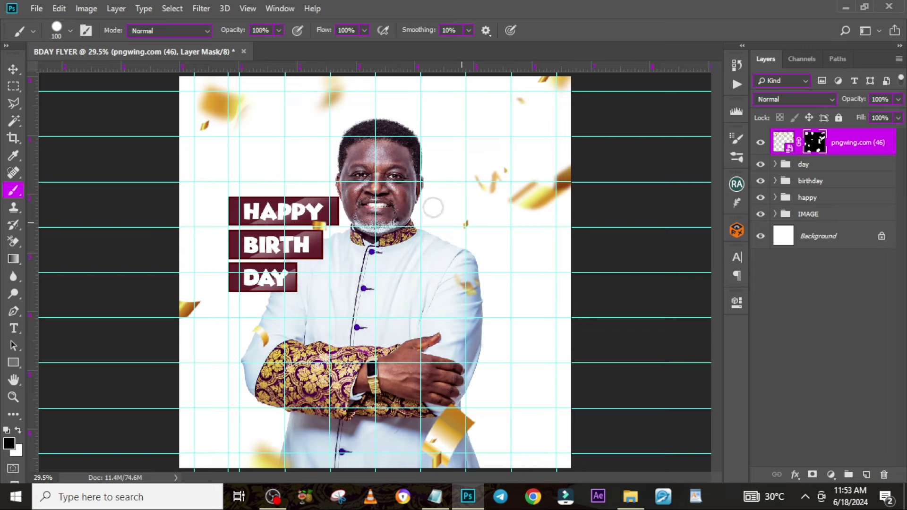
- Put the masked confetti layer into its own layer group named RIBBONS and collapse the group
key("v")
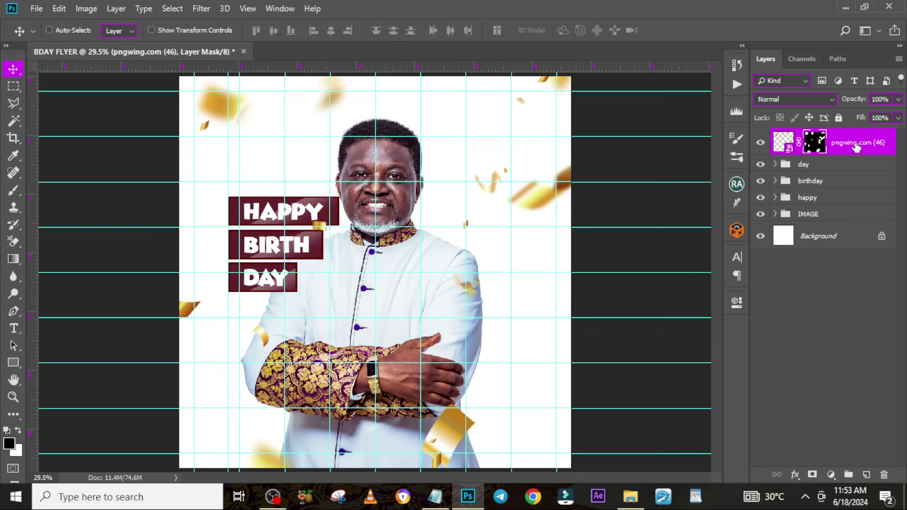
key("ctrl+g")
double_click(809, 137)
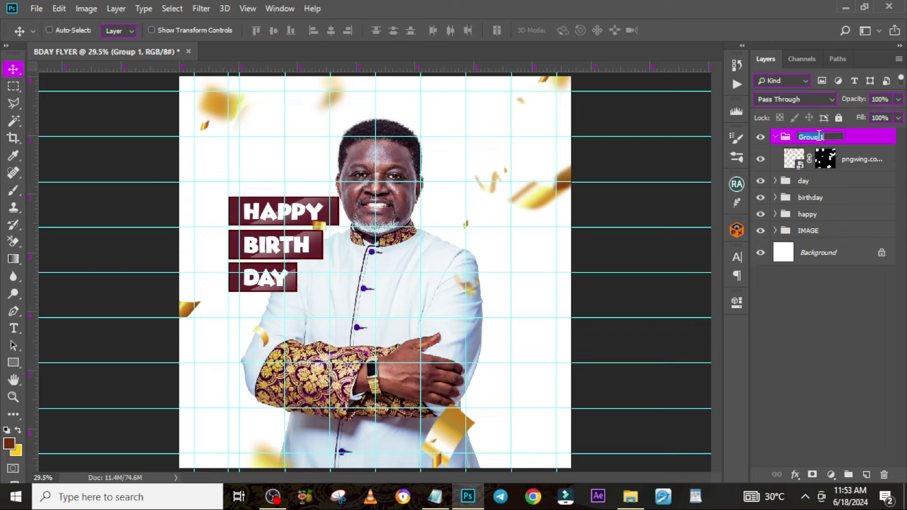
type("rIBBONS")
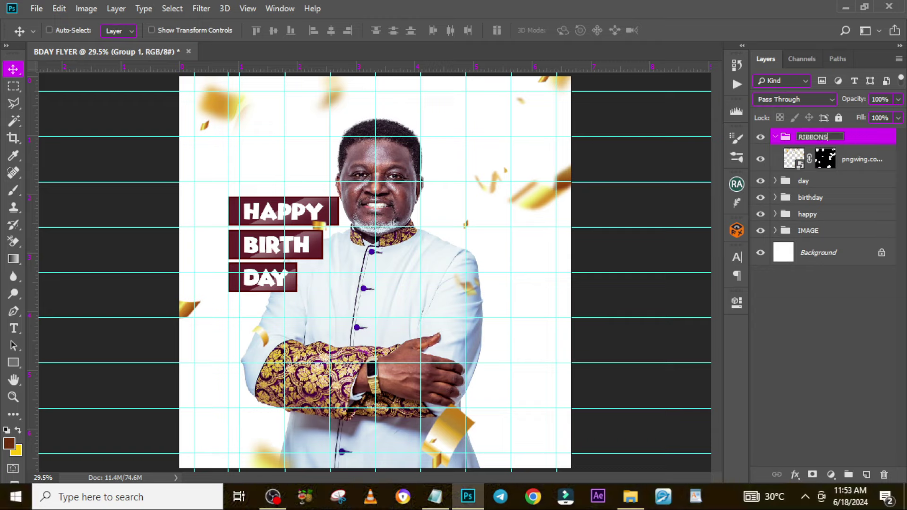
key("Return")
left_click(775, 137)
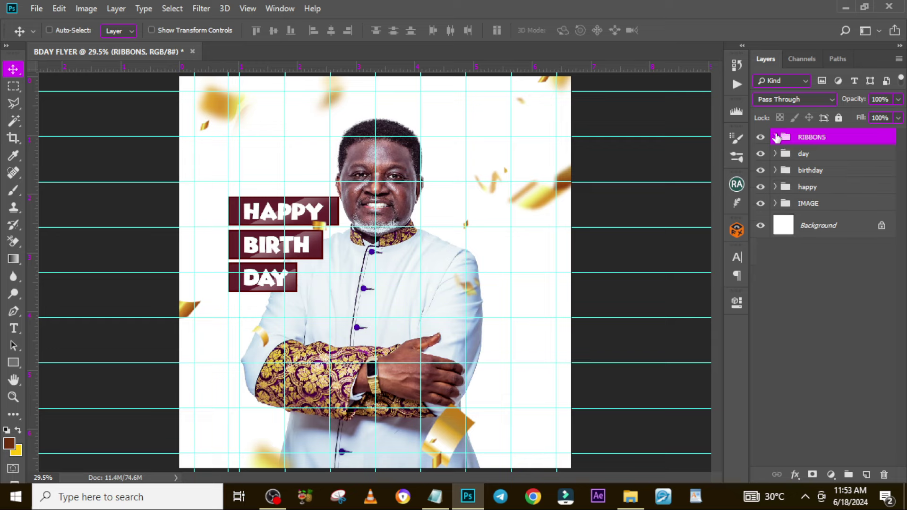
- Add a text layer in the white area beside the man's head with the word archbishop copied from the Notepad notes
key("t")
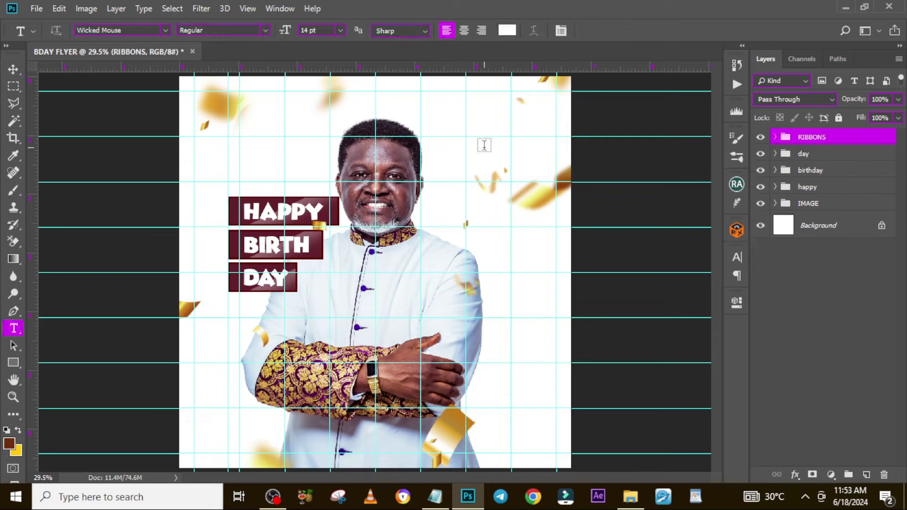
left_click(457, 173)
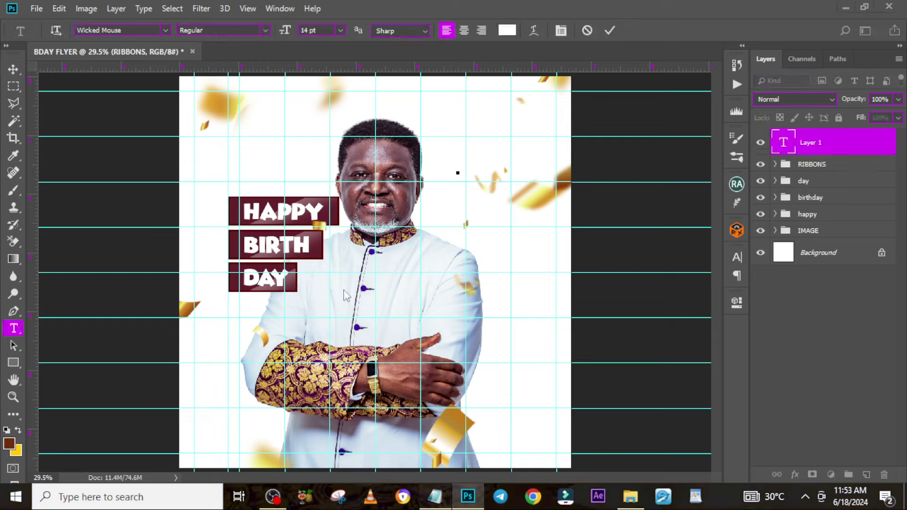
left_click(435, 496)
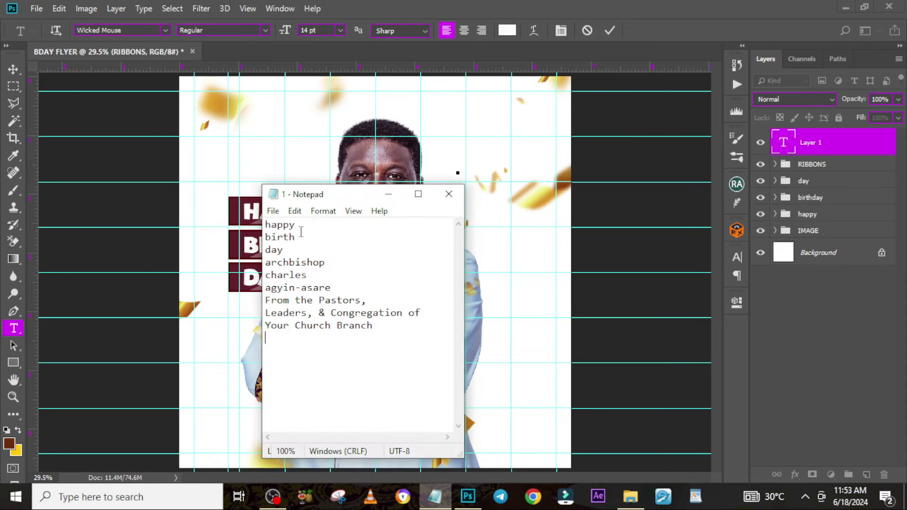
left_click_drag(326, 263, 260, 267)
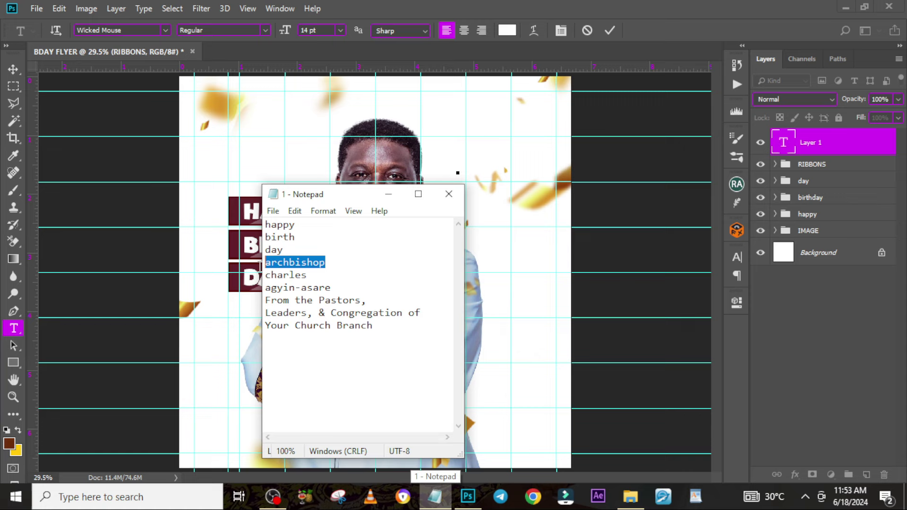
key("ctrl+c")
key("alt+Tab")
key("ctrl+v")
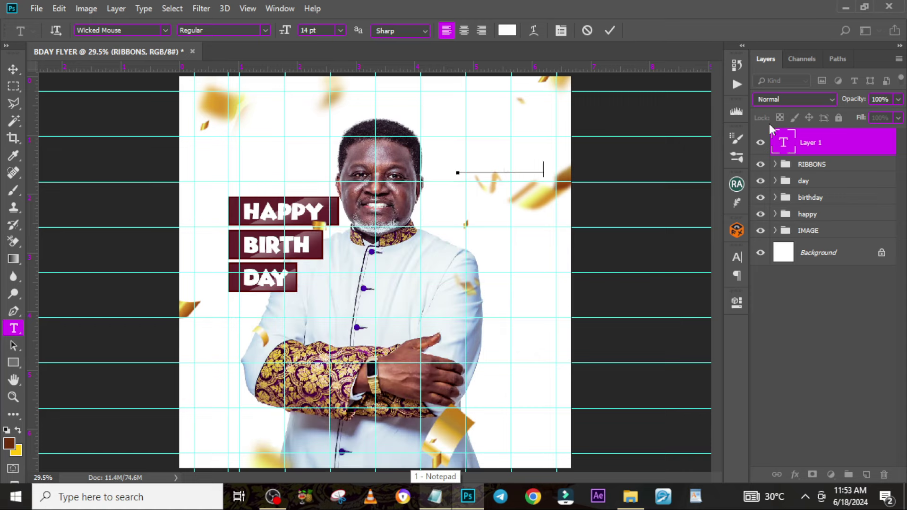
left_click(823, 145)
- Recolor the archbishop text with the maroon sampled from the HAPPY banner
left_click(736, 258)
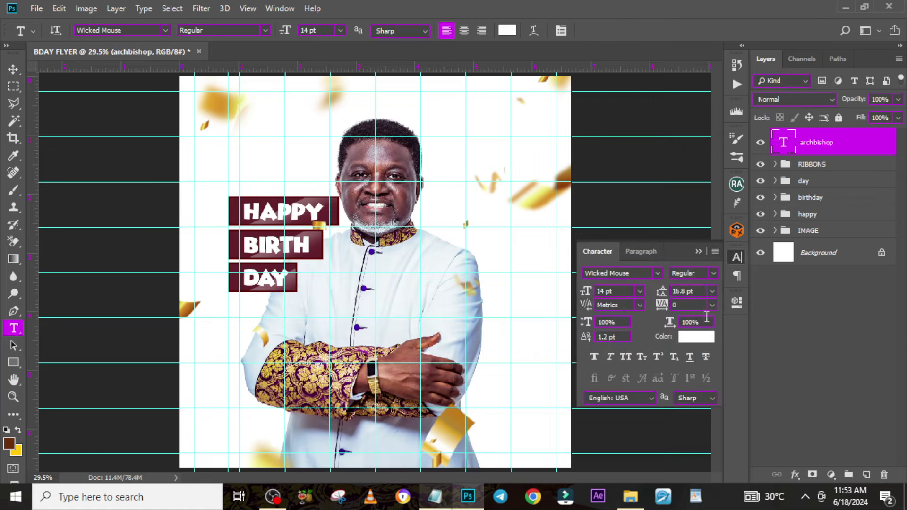
left_click(696, 336)
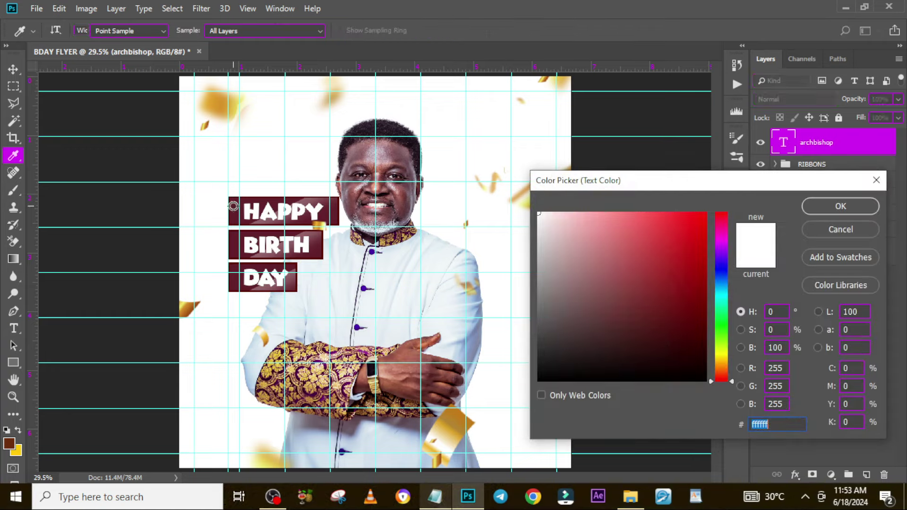
left_click(327, 209)
left_click(808, 206)
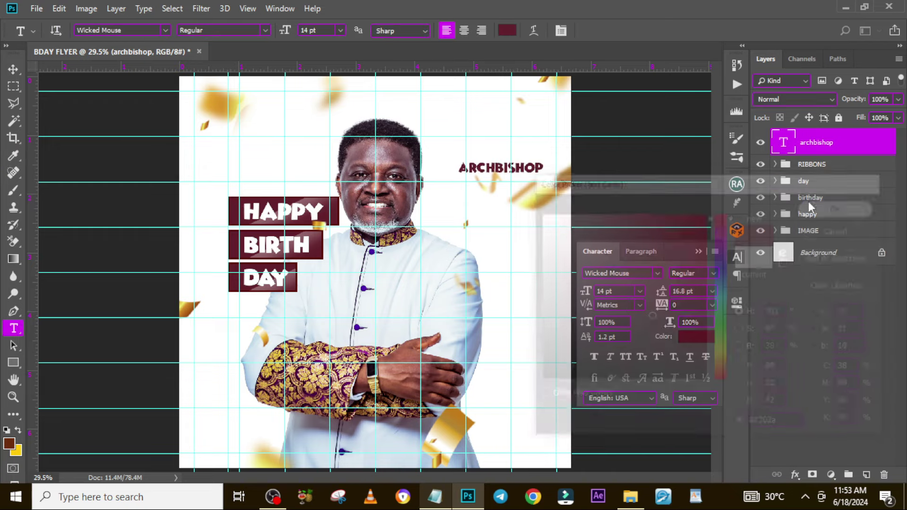
- Format the archbishop text as Montserrat ExtraBold, 8 pt, in All Caps
left_click(653, 273)
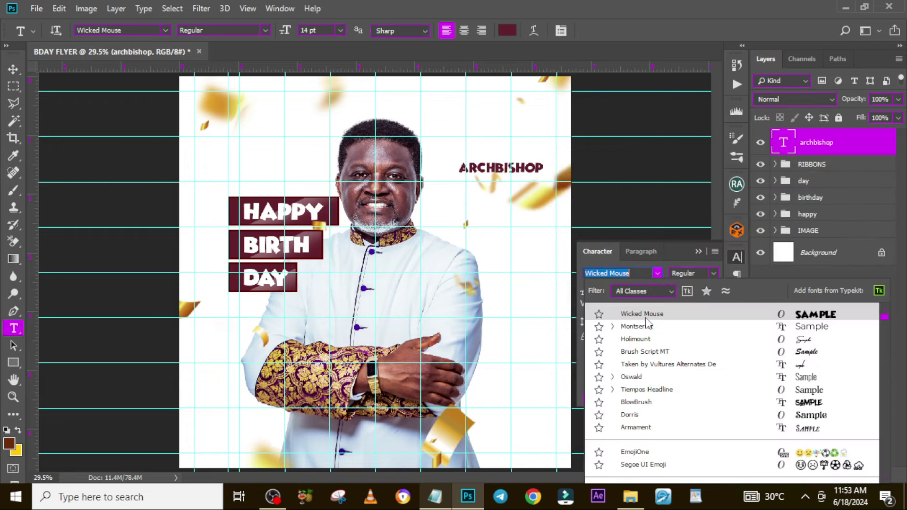
left_click(643, 327)
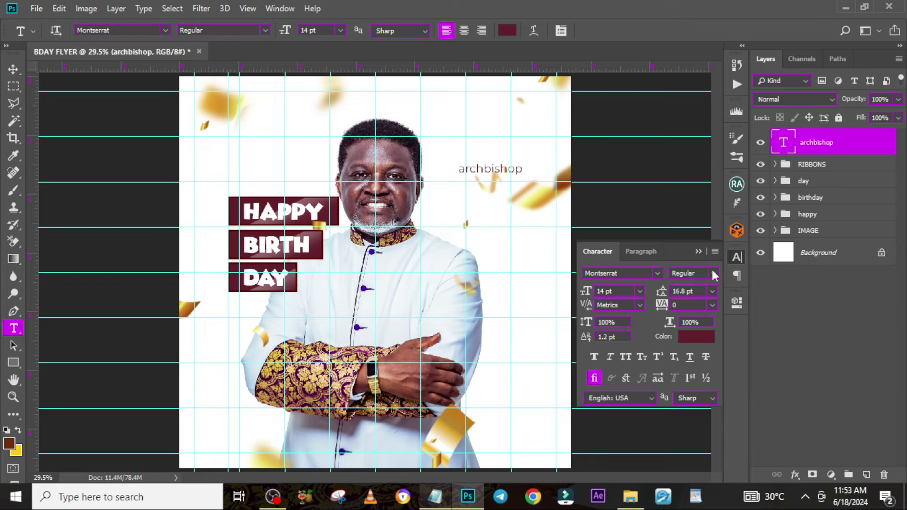
key("Tab")
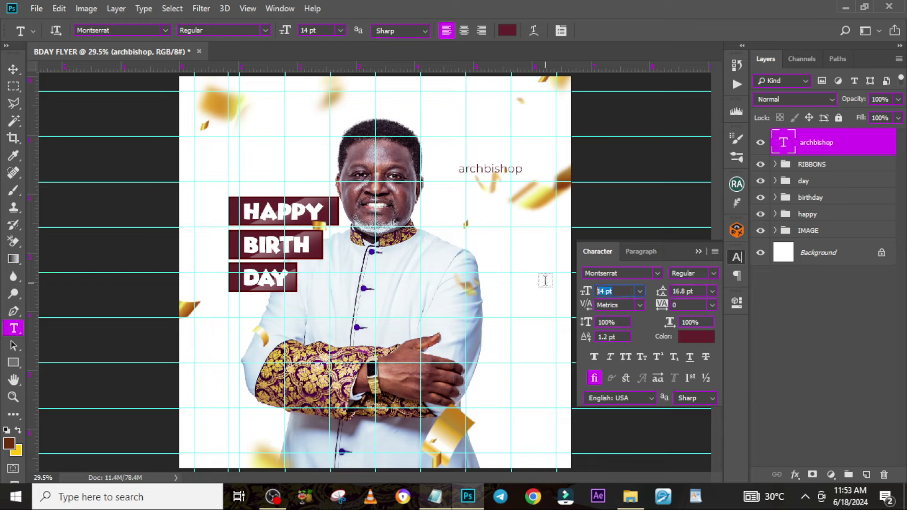
type("8")
key("Return")
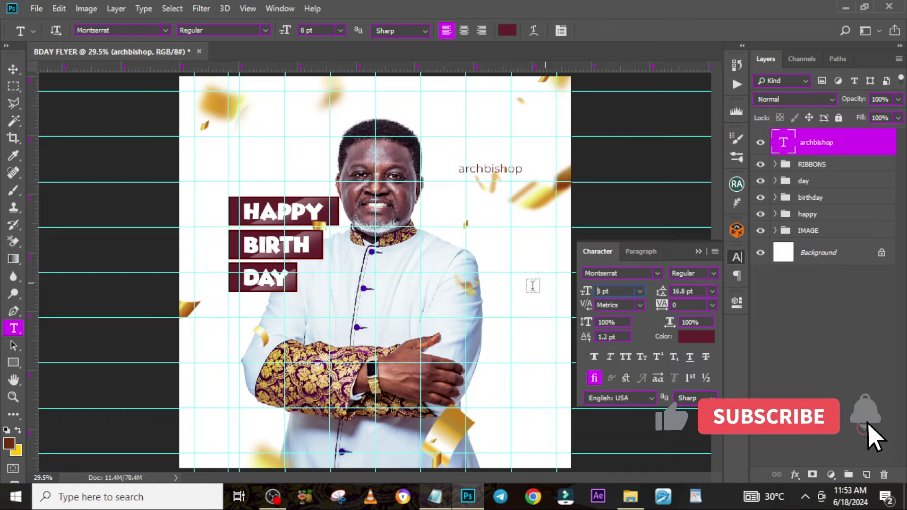
left_click(626, 358)
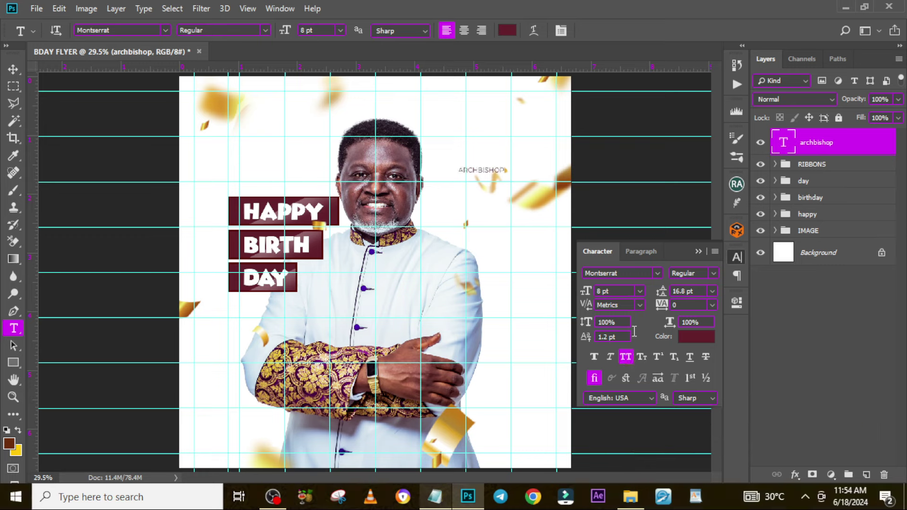
left_click(714, 274)
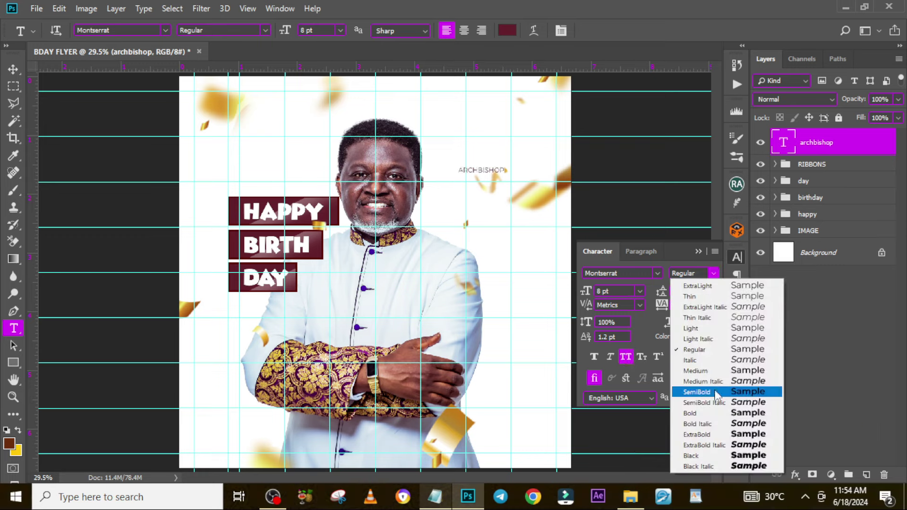
left_click(733, 434)
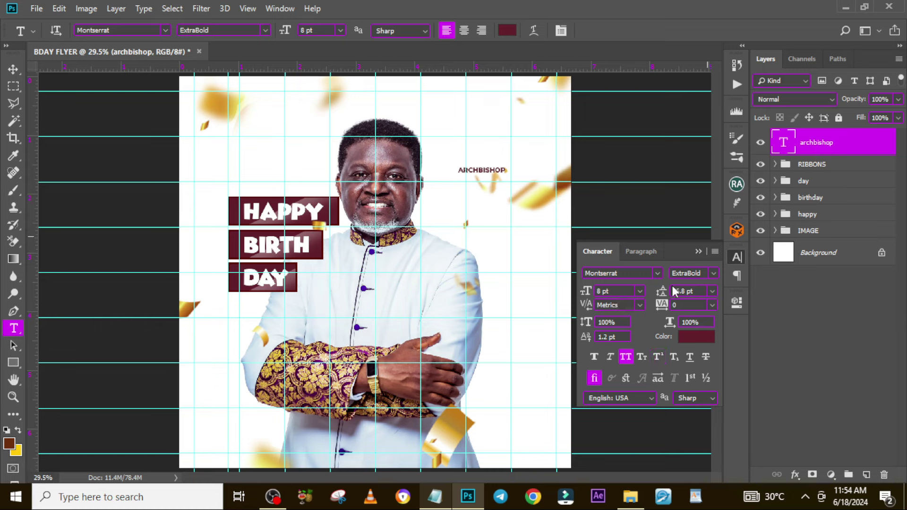
left_click(643, 254)
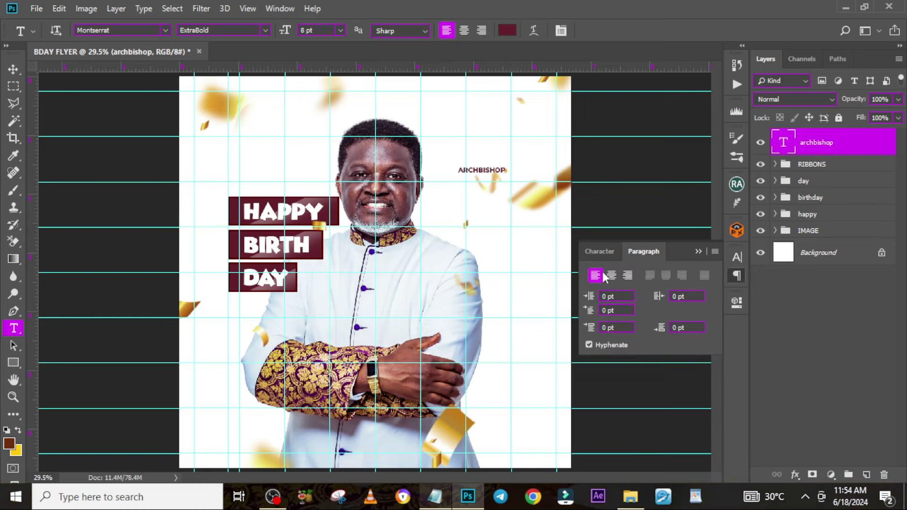
left_click(698, 251)
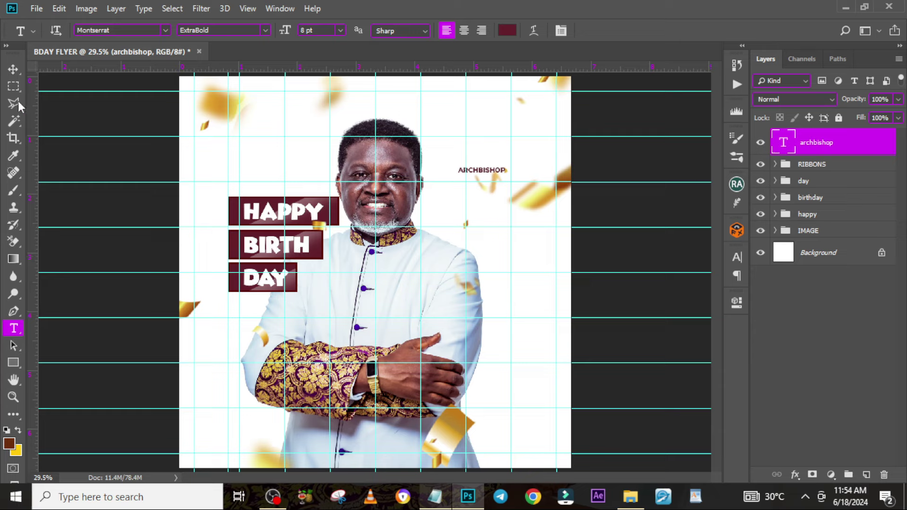
- Move the archbishop text close beside the man's cheek and place a duplicate of it directly below
left_click(13, 69)
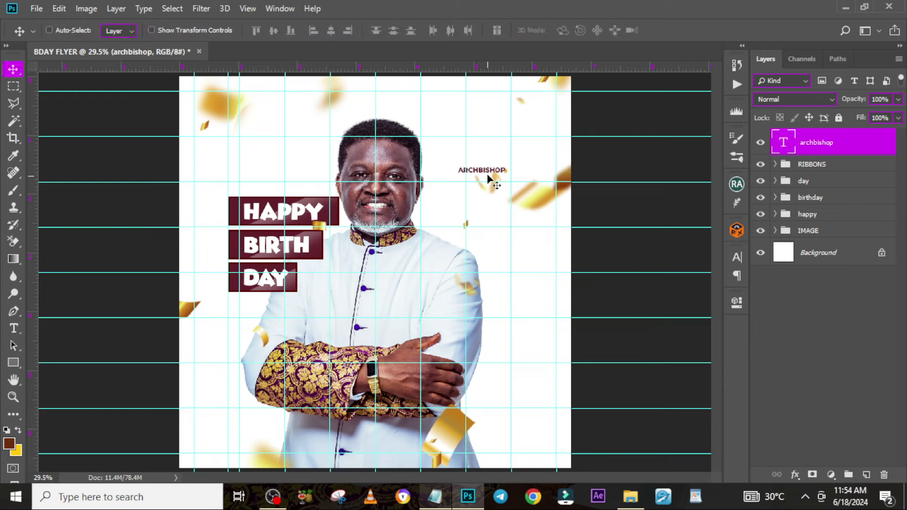
left_click_drag(488, 178, 461, 198)
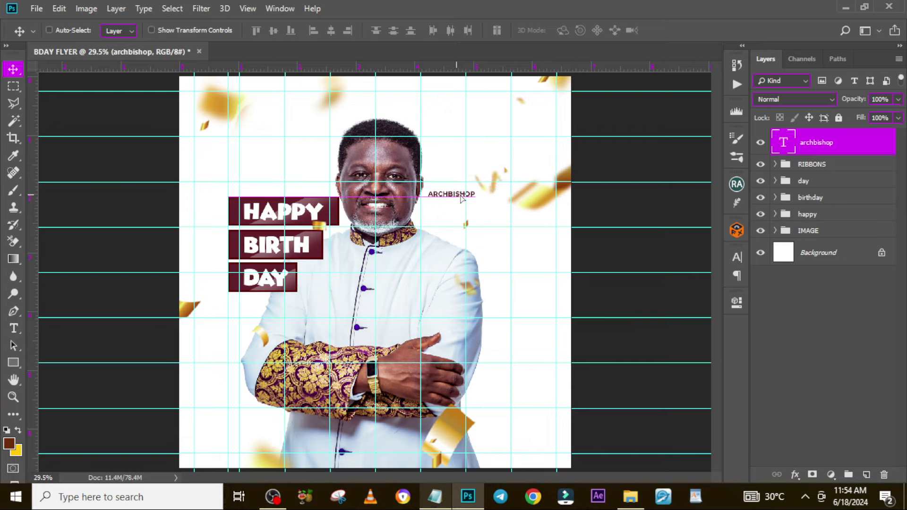
key("ctrl+j")
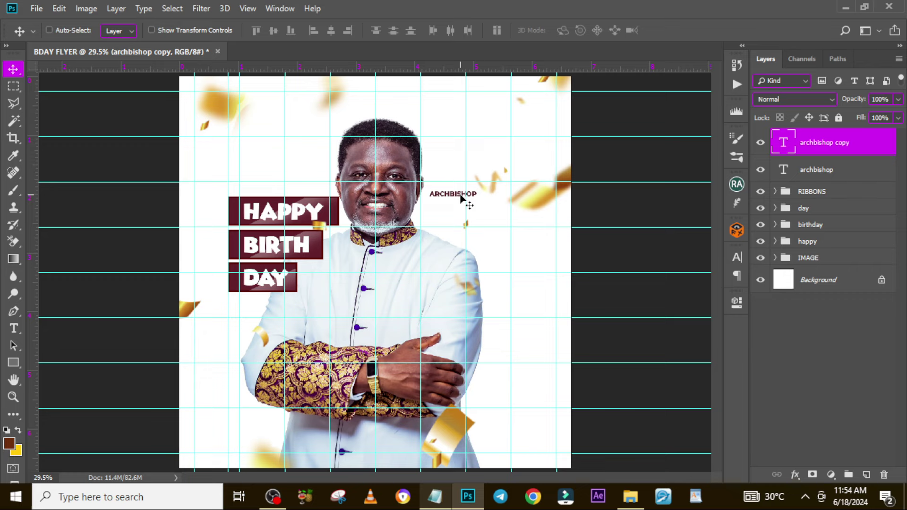
key("shift+Down")
key("shift+Down")
key("shift+Down")
key("shift+Down")
key("shift+Down")
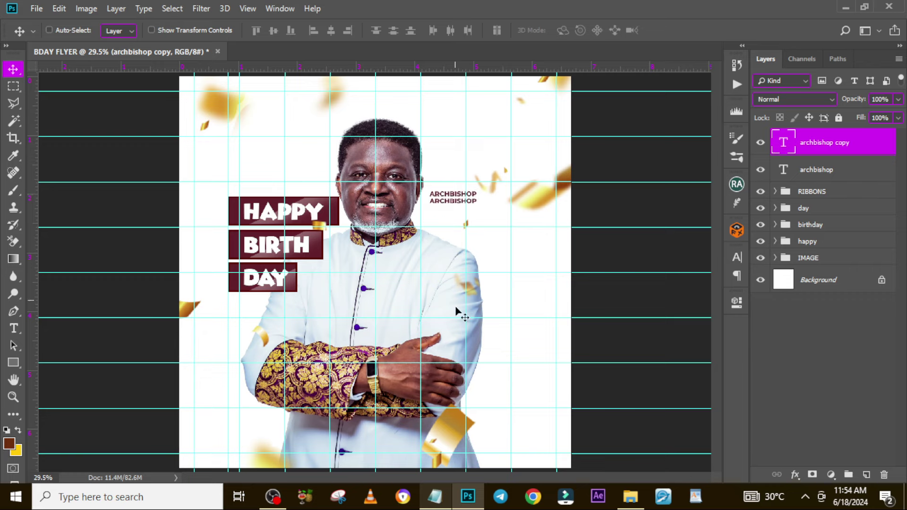
- Replace the duplicate's text with the archbishop's two-line name copied from the Notepad notes
left_click(435, 496)
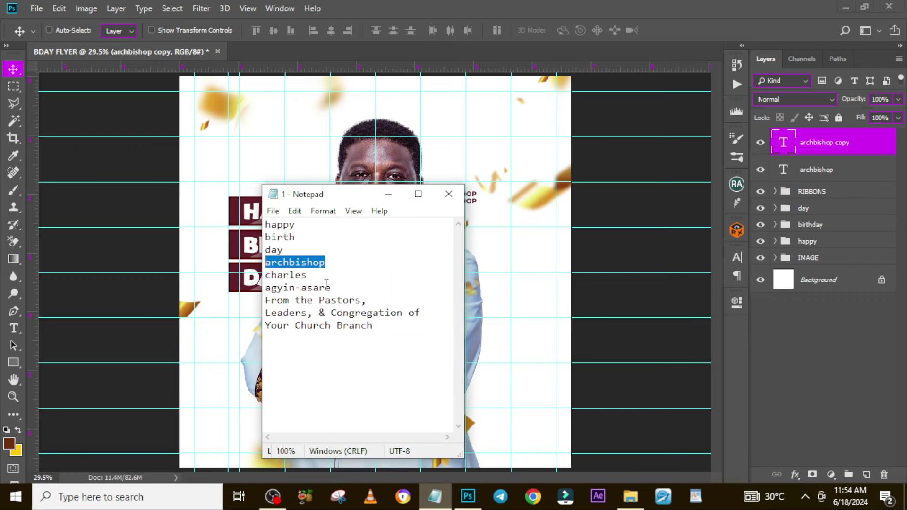
left_click_drag(330, 286, 254, 279)
key("ctrl+c")
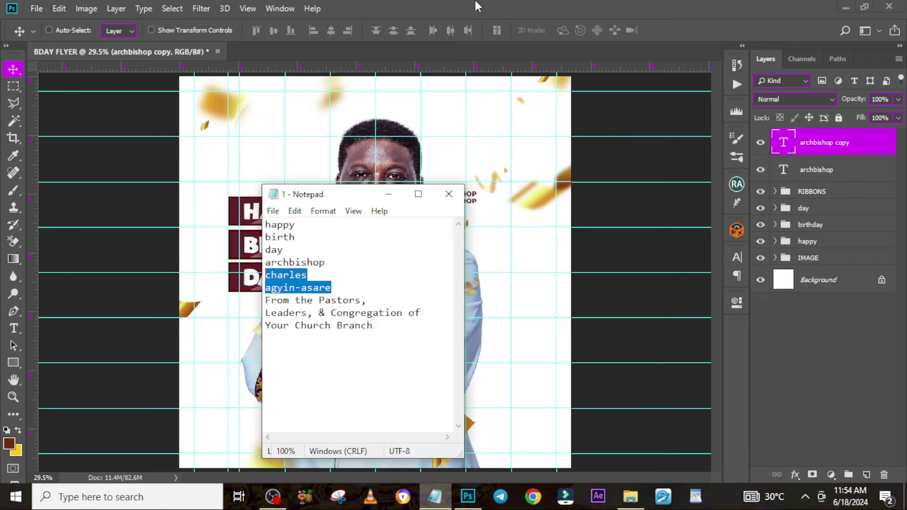
left_click(782, 144)
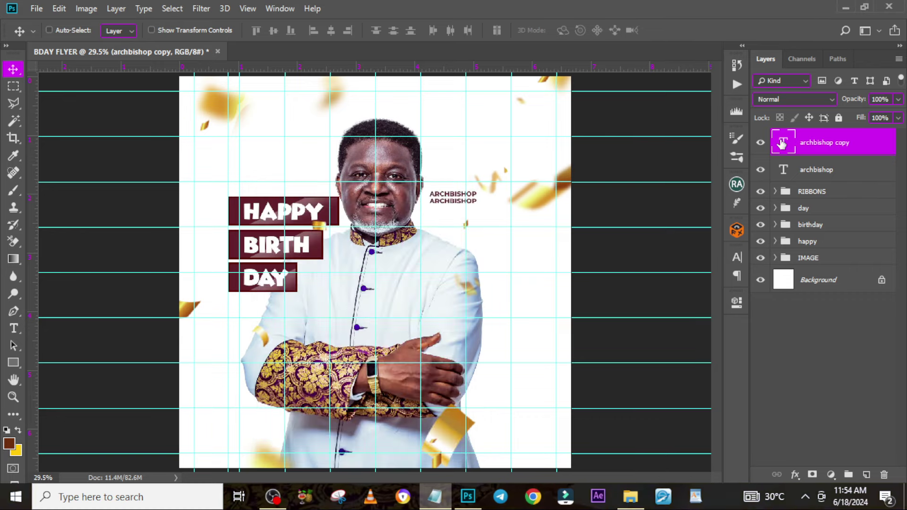
double_click(782, 144)
key("ctrl+v")
key("ctrl+Return")
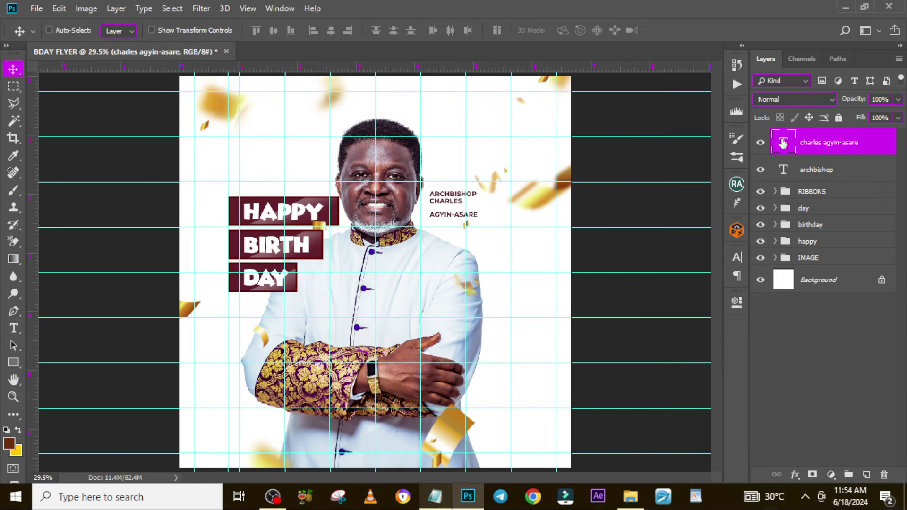
- Set the name text to Montserrat Medium at 10 pt with 10 pt leading
left_click(737, 257)
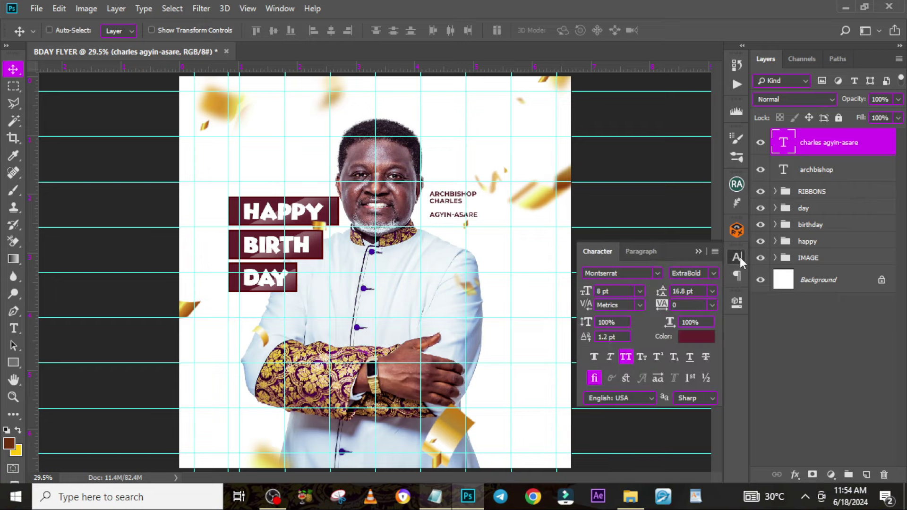
left_click(711, 274)
left_click(694, 372)
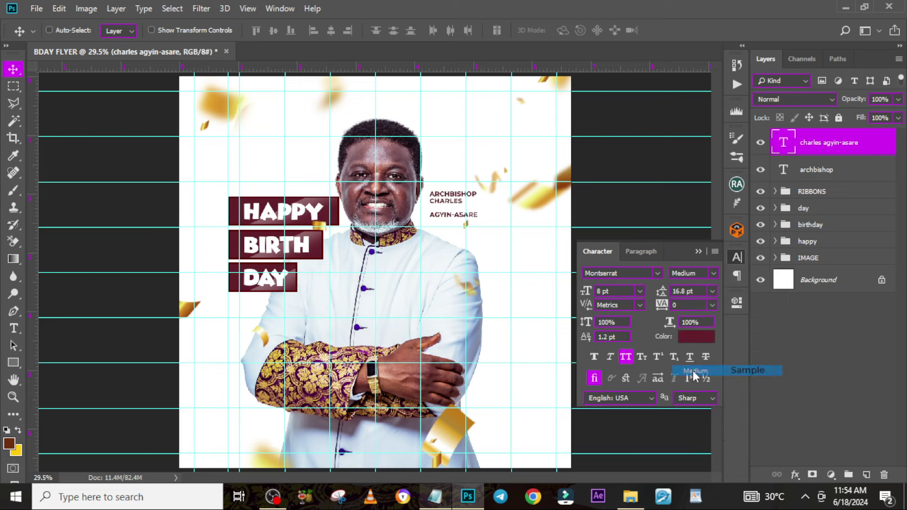
left_click(623, 289)
type("1")
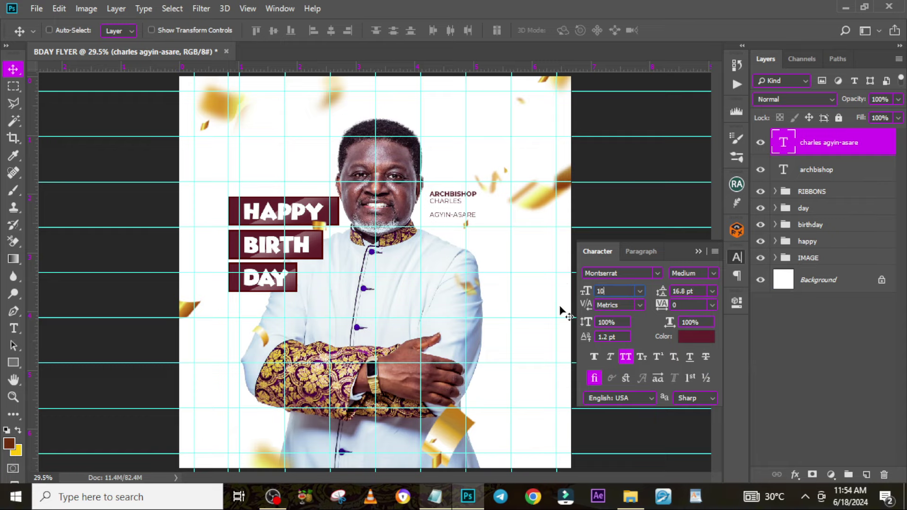
type("0")
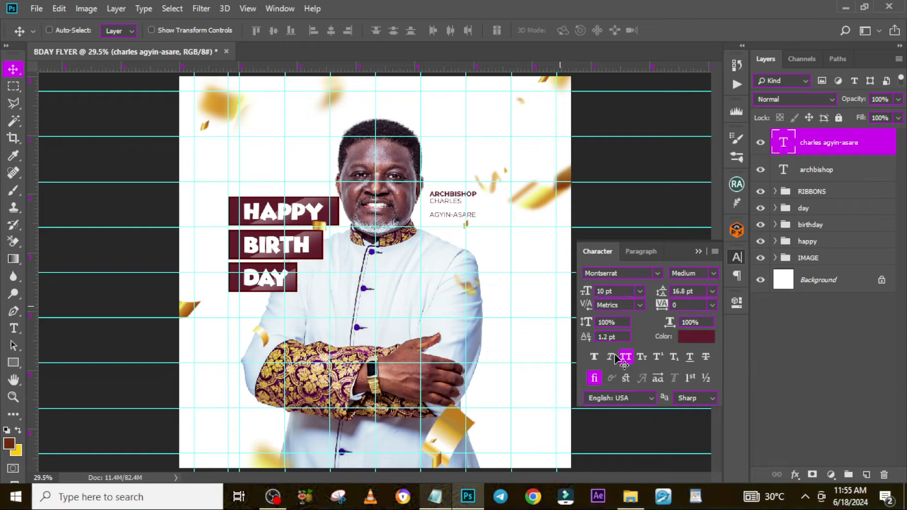
key("Return")
left_click(680, 290)
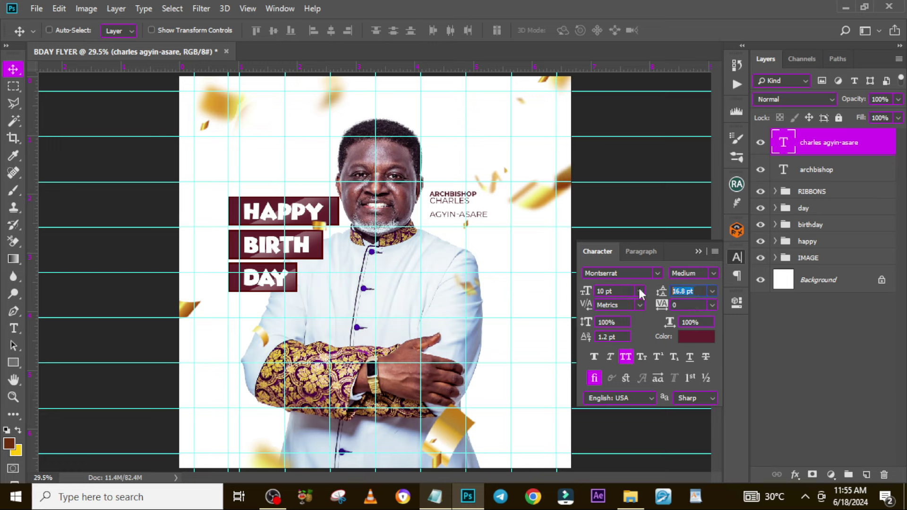
type("10")
key("Return")
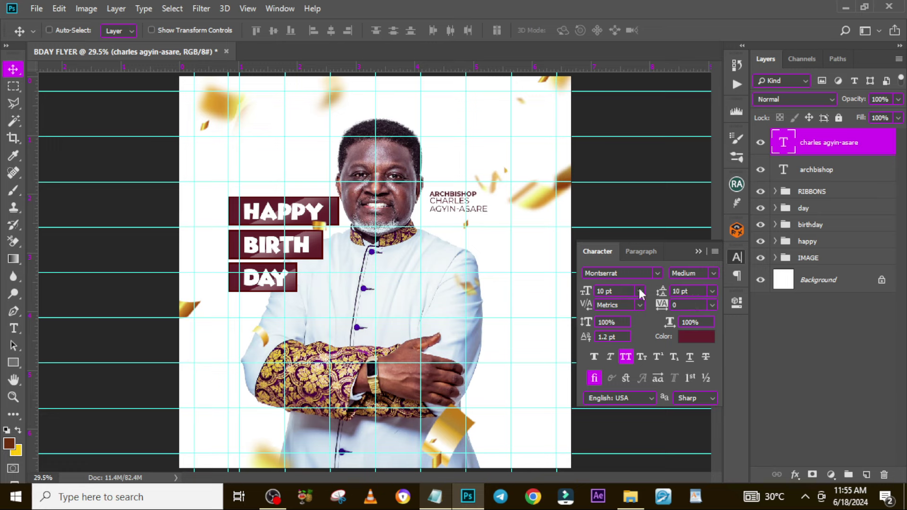
- Nudge the name text slightly down from the archbishop title and move both text layers together a little farther from the man's face
left_click(696, 336)
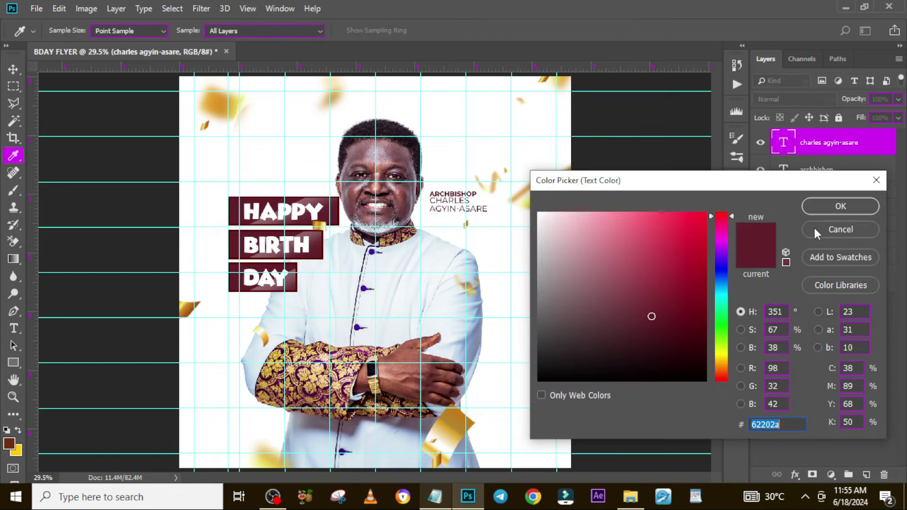
left_click(815, 209)
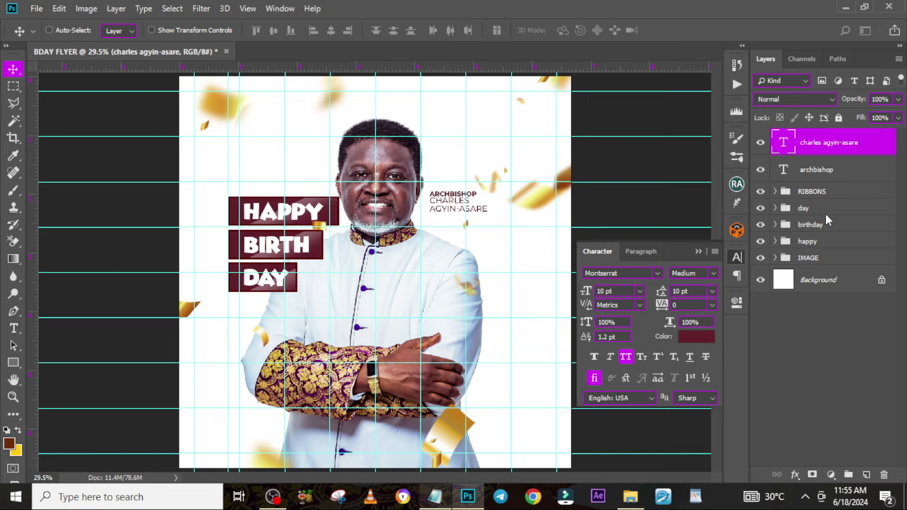
left_click(698, 251)
key("ctrl+plus")
key("ctrl+plus")
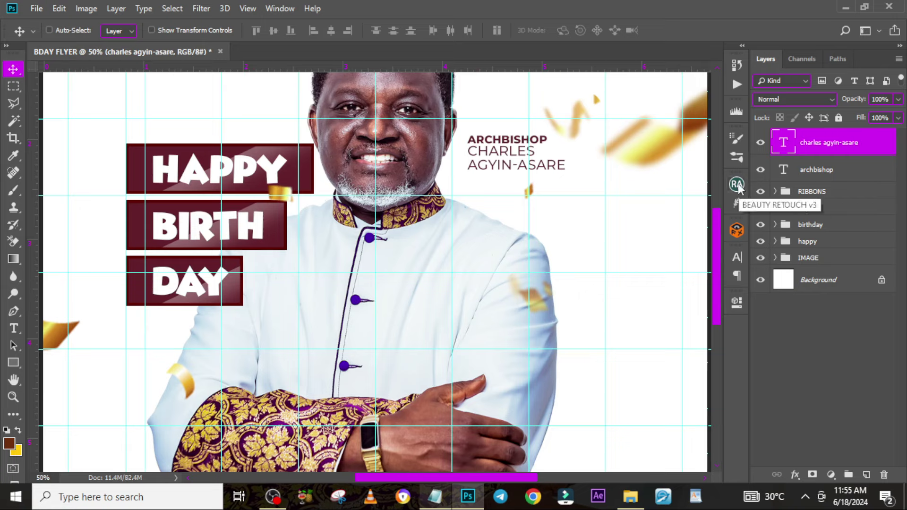
key("Down")
key("Down")
key("Down")
key("Down")
key("Down")
key("Down")
key("Down")
key("Down")
key("Down")
key("Down")
key("Down")
key("Down")
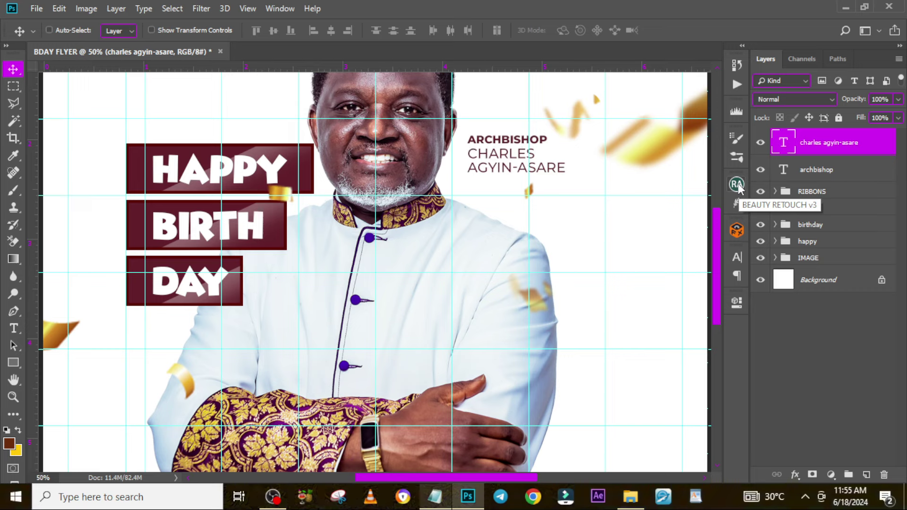
key("Up")
key("Up")
key("Up")
key("Up")
key("Up")
key("Up")
key("Up")
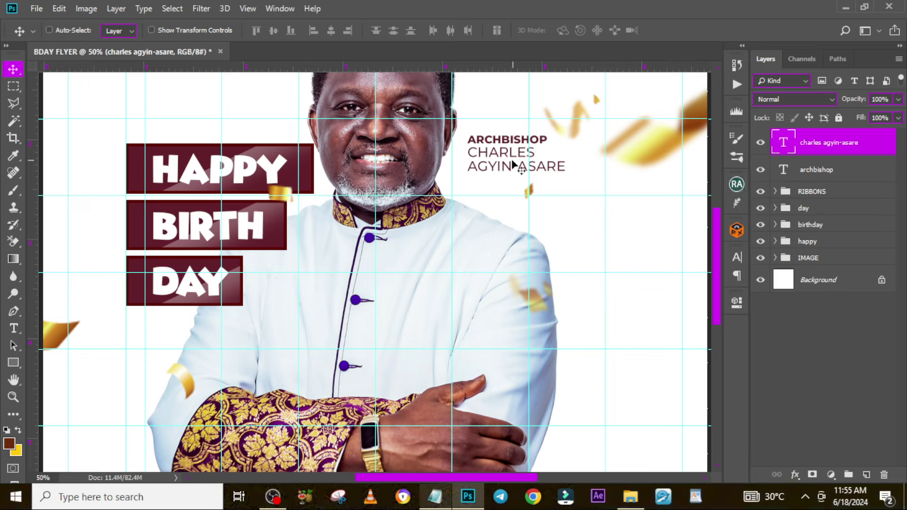
left_click(834, 170, "shift")
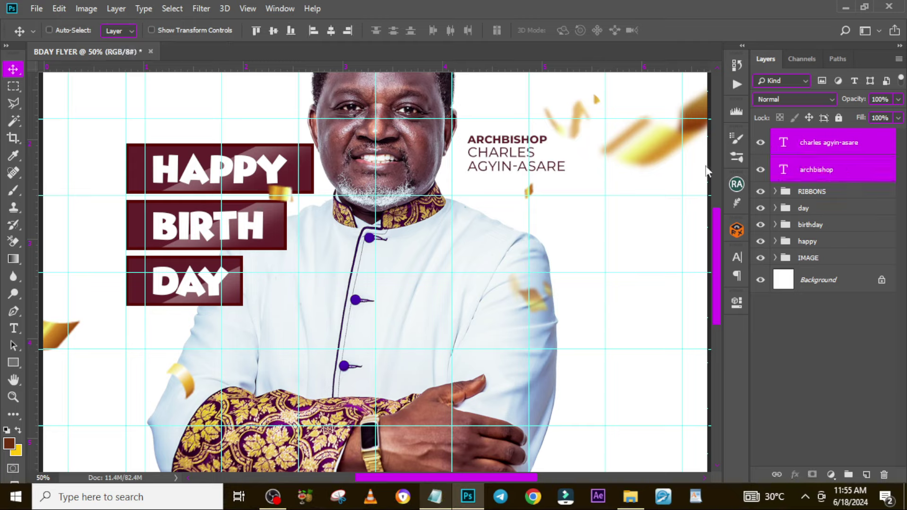
left_click_drag(512, 155, 543, 164)
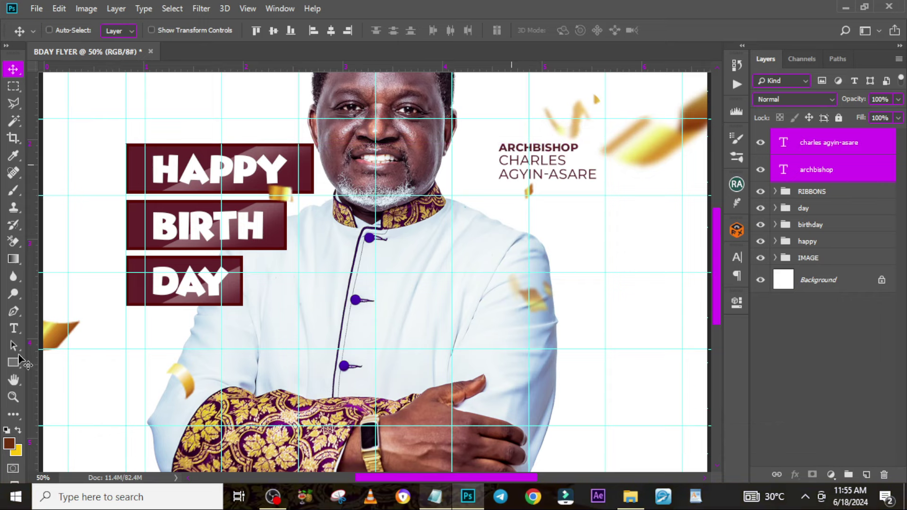
- Draw a small 25 by 40 px rectangle and position it just above the start of the archbishop title
key("u")
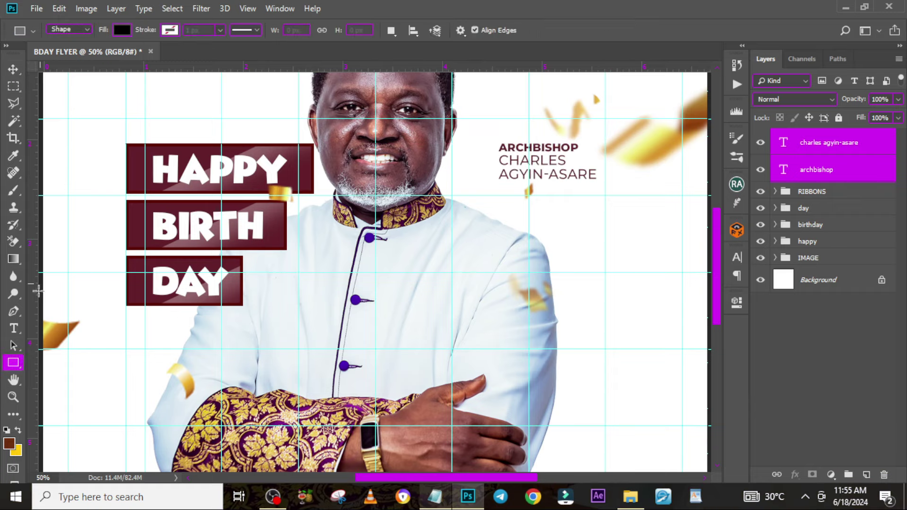
left_click_drag(482, 89, 503, 139)
key("v")
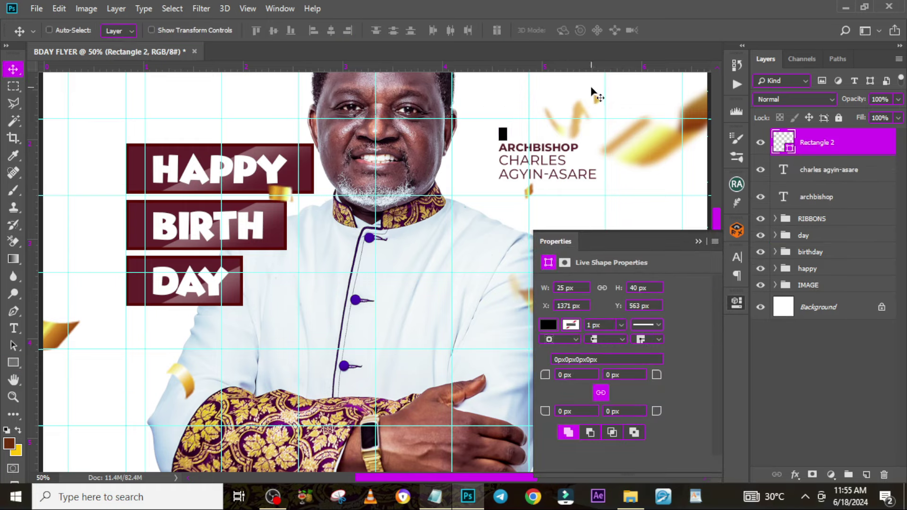
key("Up")
key("Up")
key("Up")
key("Up")
key("Up")
key("Up")
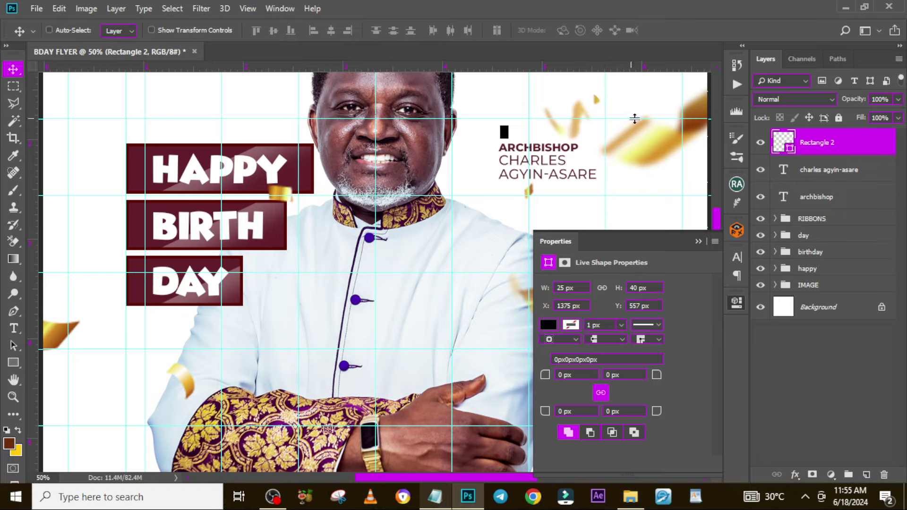
- Fill the small rectangle with the yellow gold #ebd958 sampled from the ribbon at the flyer's edge
double_click(786, 148)
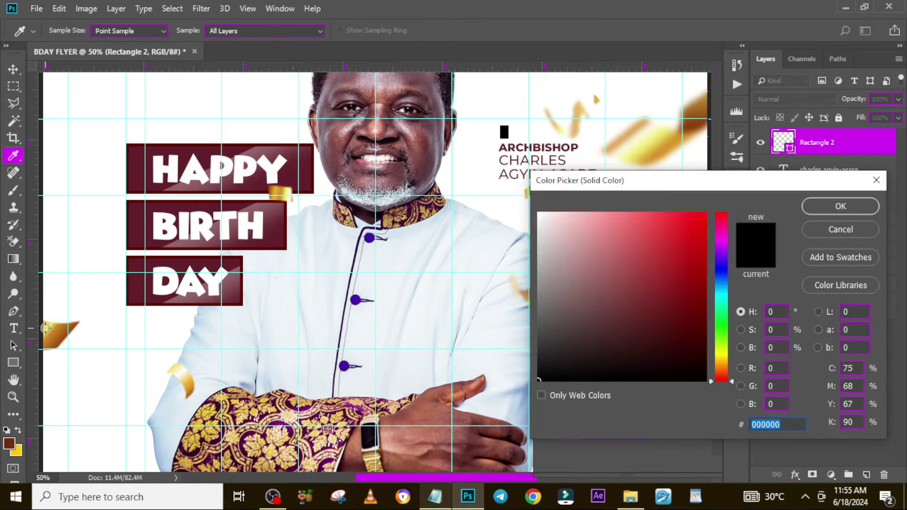
left_click(49, 328)
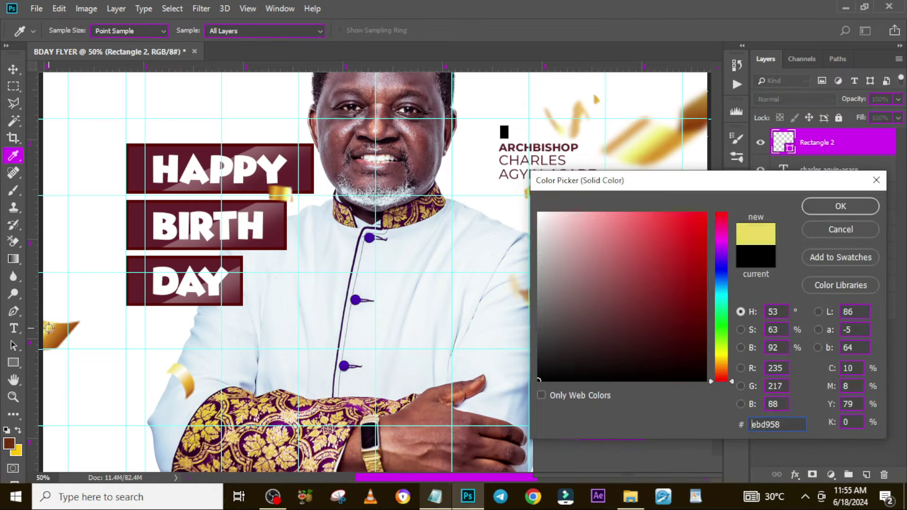
left_click(830, 211)
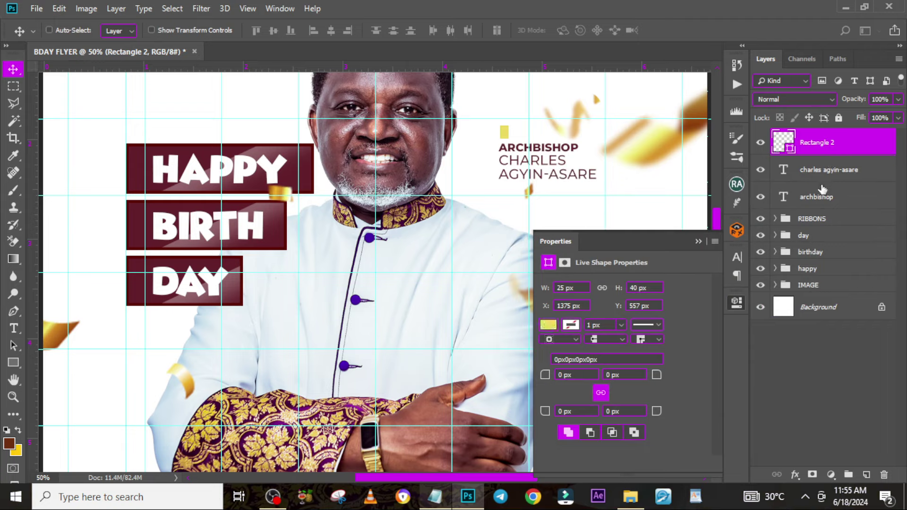
- Group the small rectangle with the name and archbishop text layers and rename the group NAME
left_click(816, 217)
left_click(816, 198, "shift")
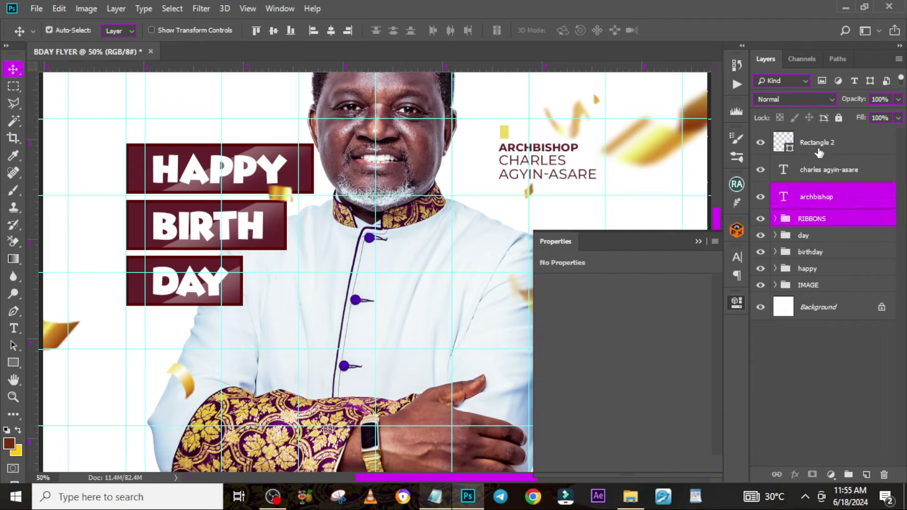
left_click(820, 142, "ctrl")
left_click(818, 171, "ctrl")
left_click(817, 220, "ctrl")
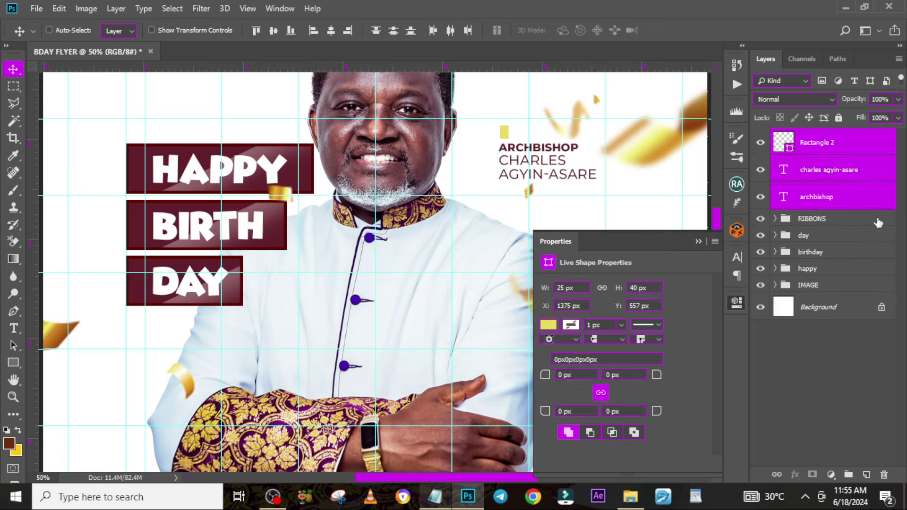
key("ctrl+g")
double_click(811, 137)
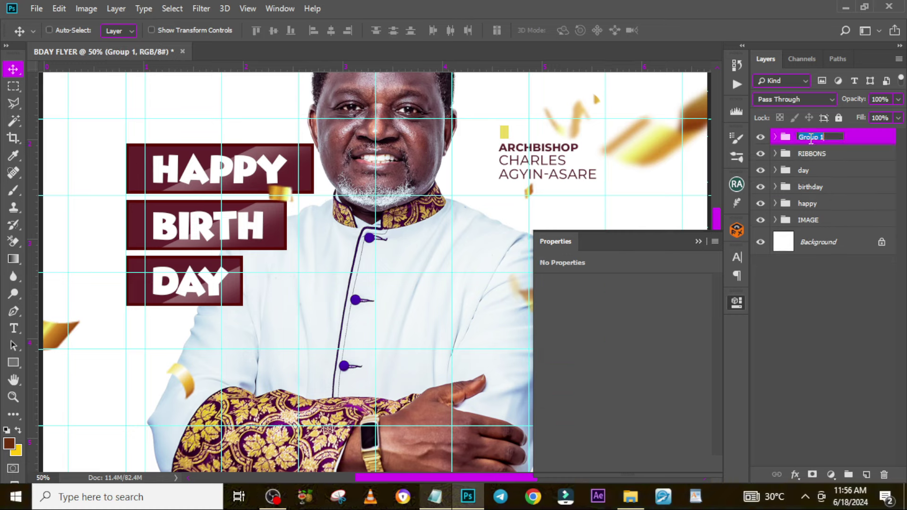
type("NAME")
key("Return")
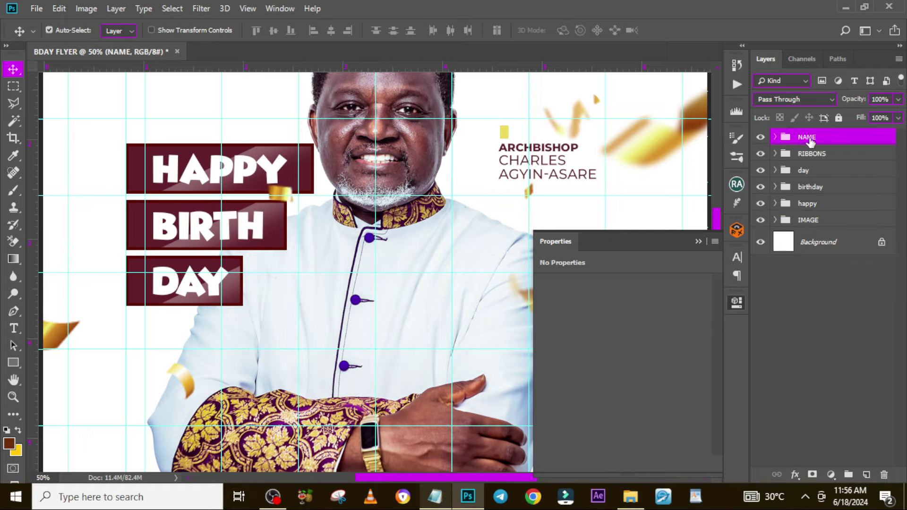
- Add the three-line message "From the Pastors, Leaders, & Congregation of Your Church Branch" from the Notepad notes across the man's lower robe
key("ctrl+0")
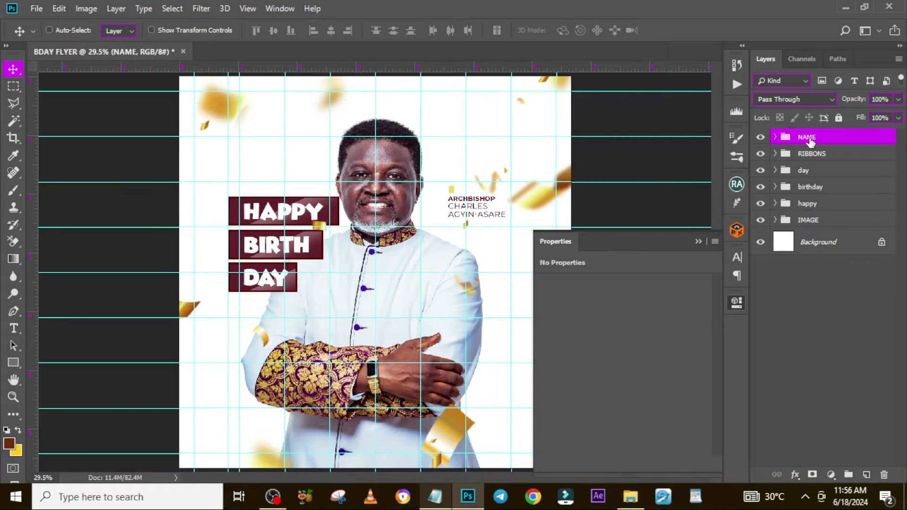
left_click(698, 241)
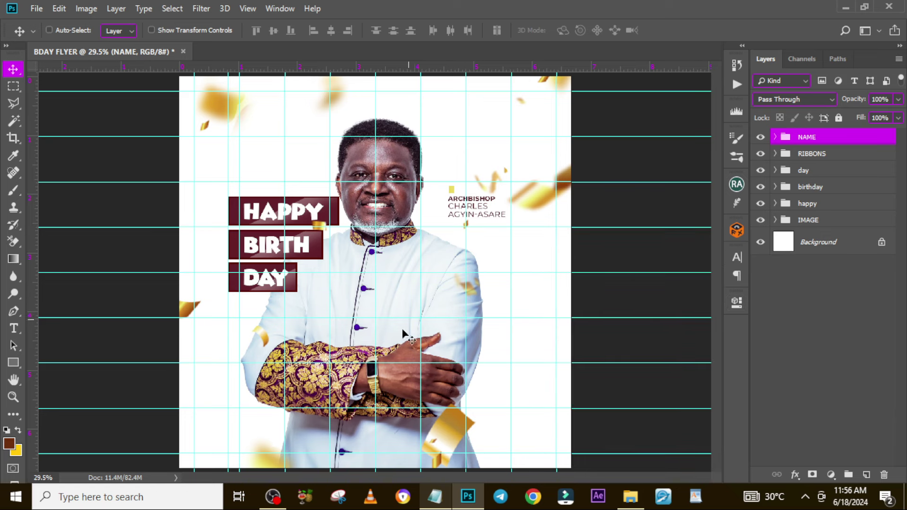
key("t")
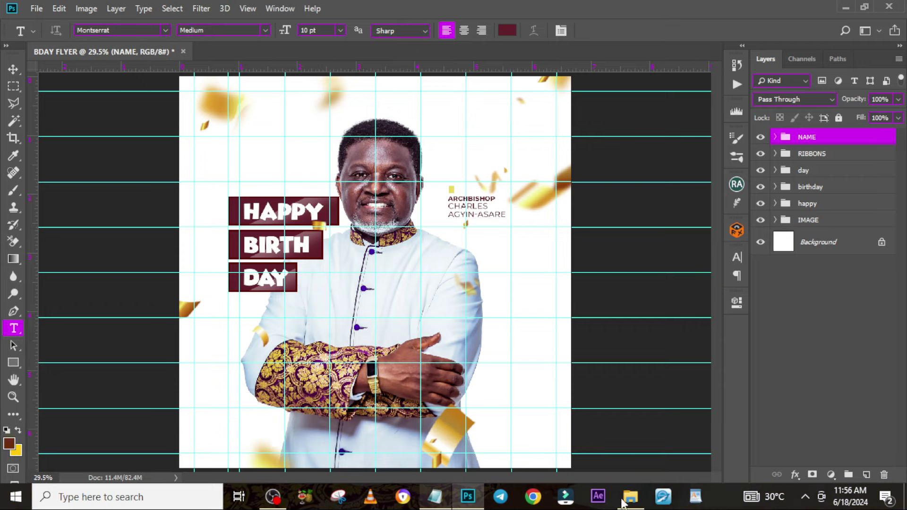
left_click(435, 496)
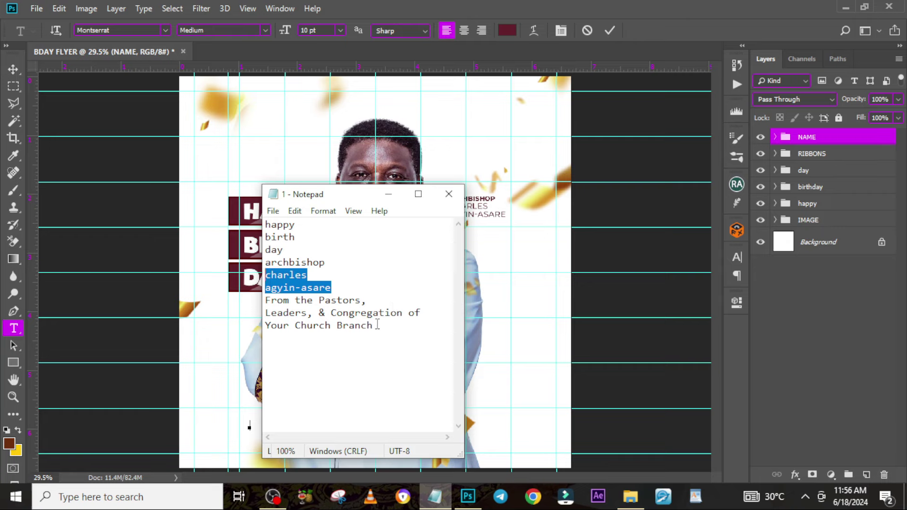
left_click_drag(378, 326, 260, 302)
key("ctrl+c")
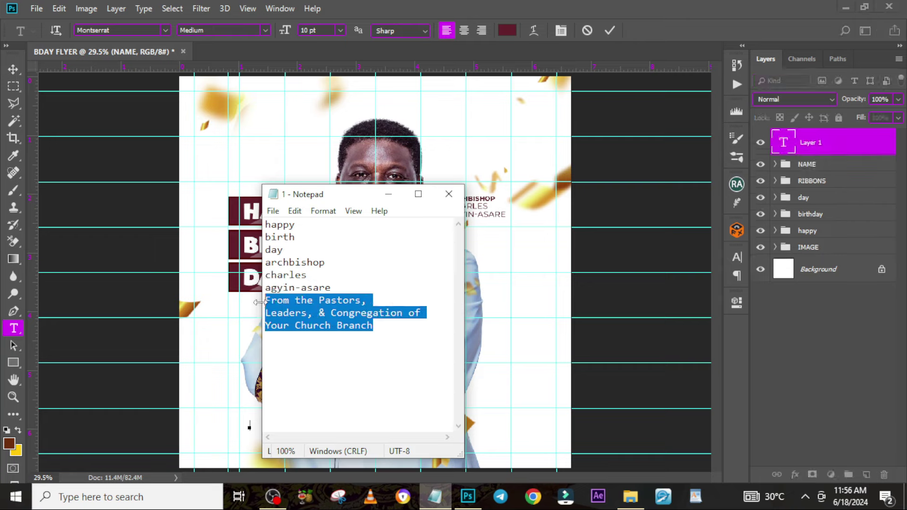
left_click(333, 5)
key("ctrl+v")
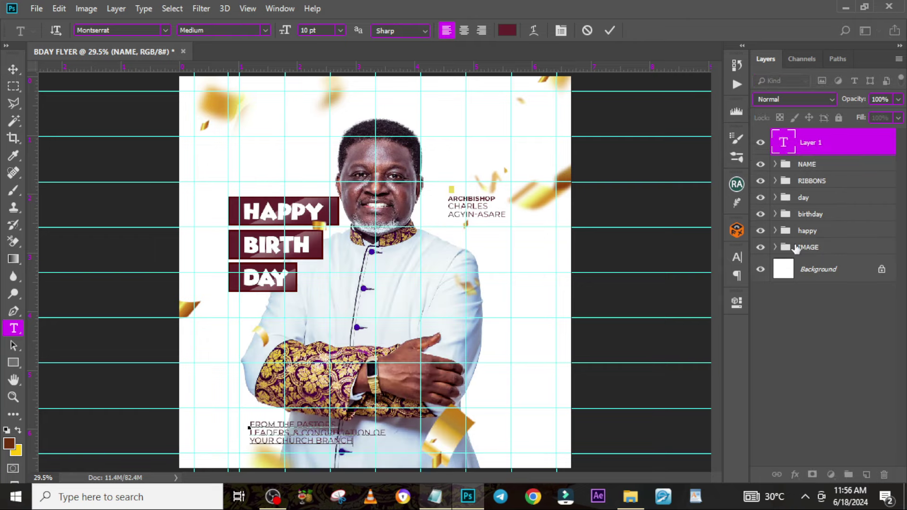
left_click(808, 144)
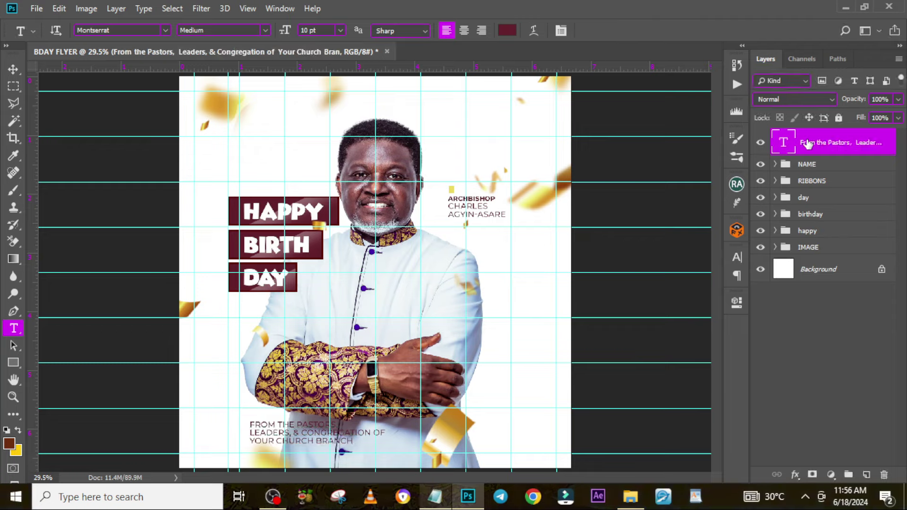
- Set the Pastors message to Montserrat ExtraBold at 9 pt with 11 pt leading
left_click(736, 258)
left_click(713, 273)
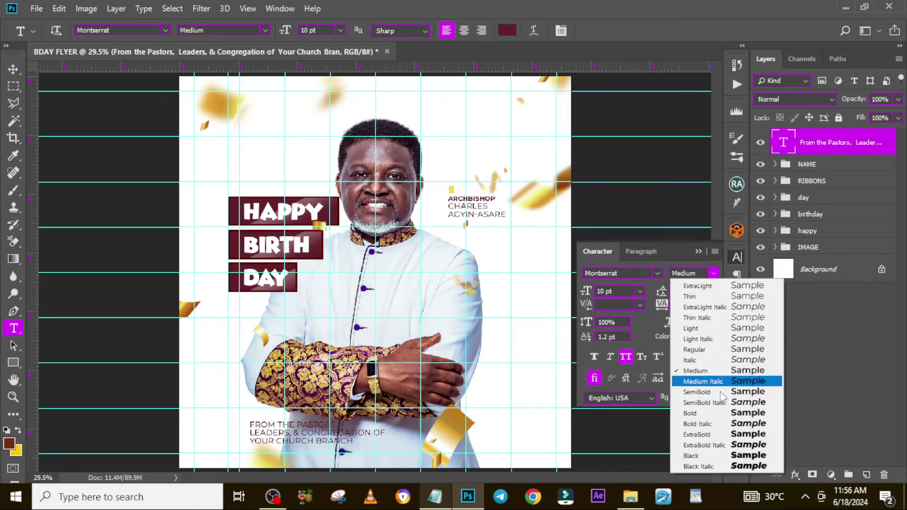
left_click(740, 435)
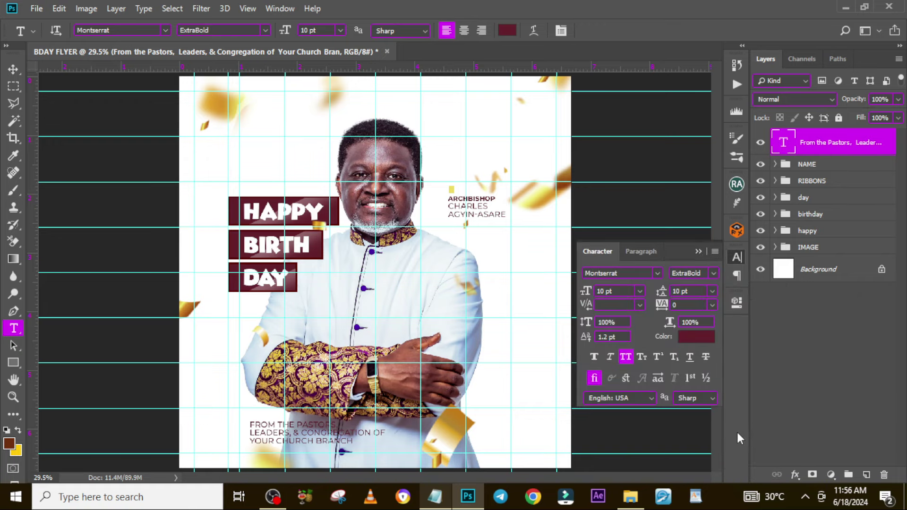
left_click(622, 294)
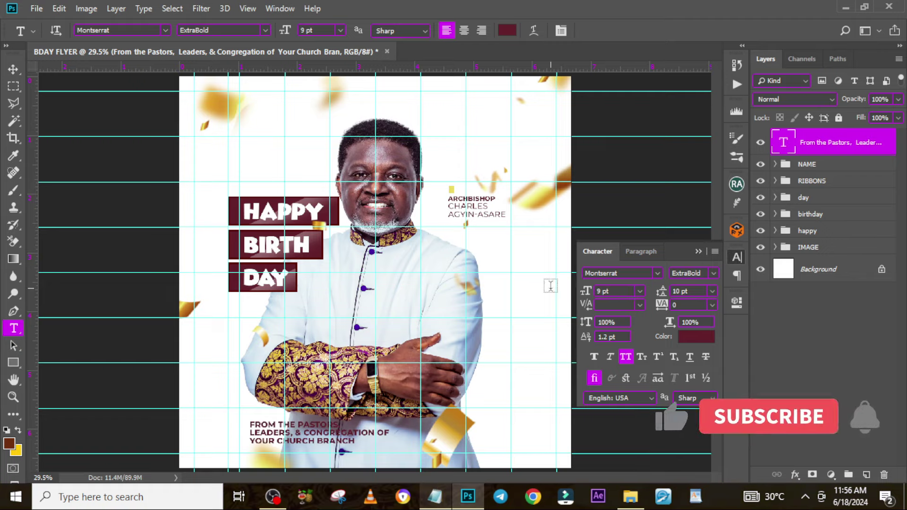
key("Return")
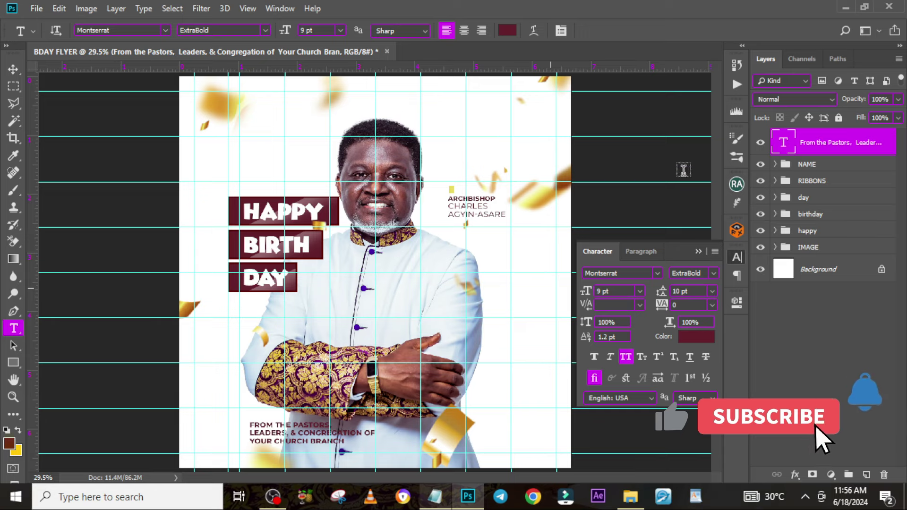
left_click(693, 292)
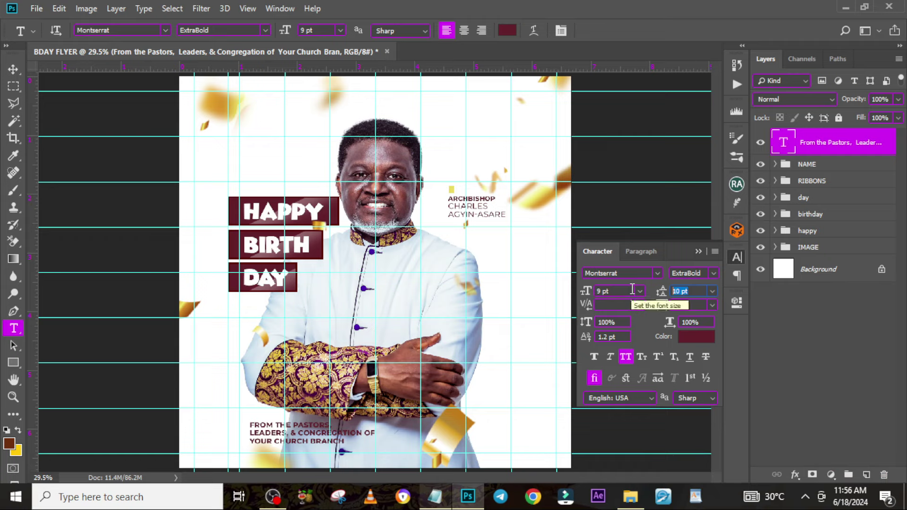
type("1")
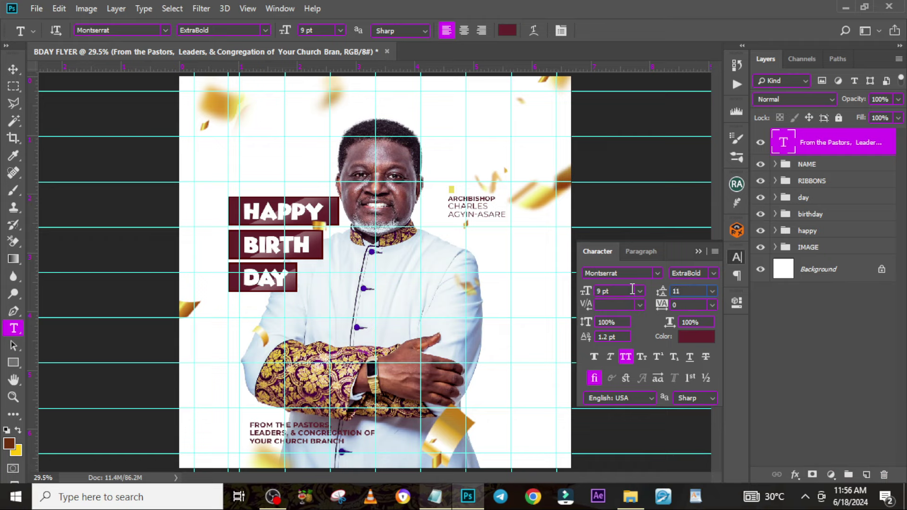
type("1")
key("Return")
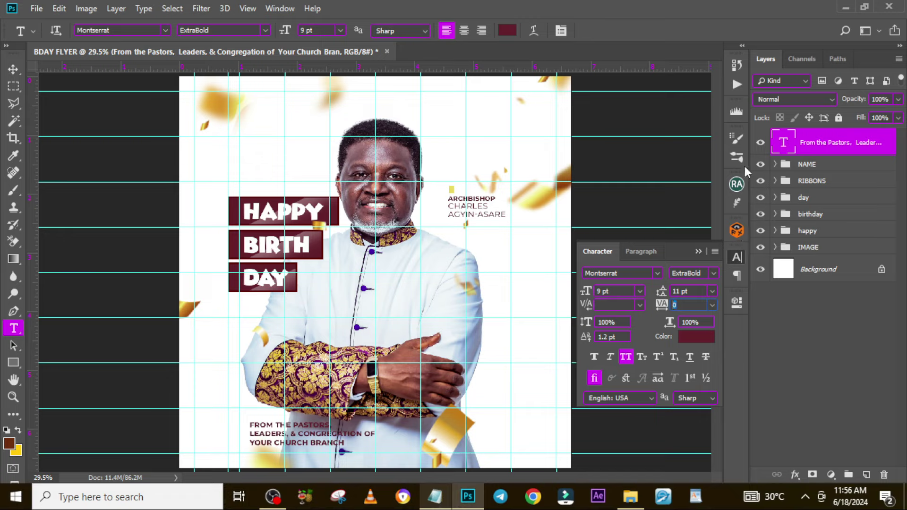
- Set the baseline shift of the Pastors message to 0 pt
left_click(378, 432)
key("ctrl+a")
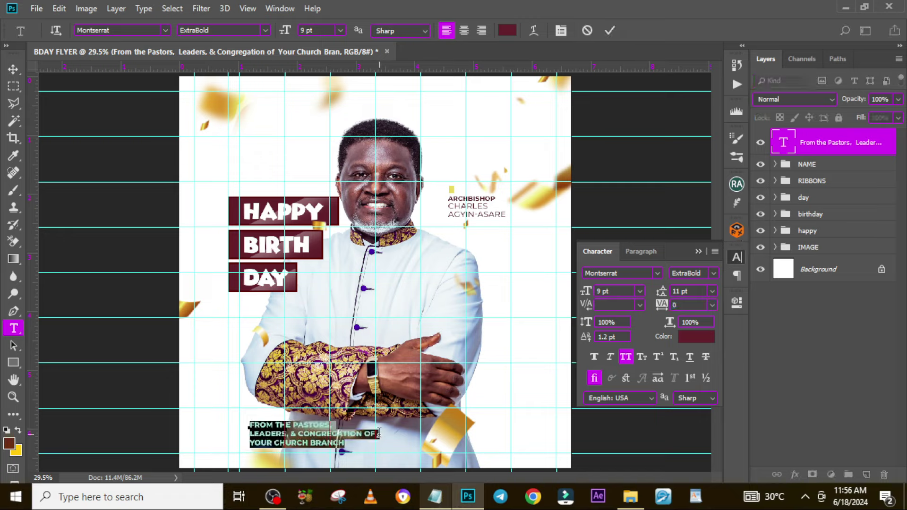
key("ctrl+Return")
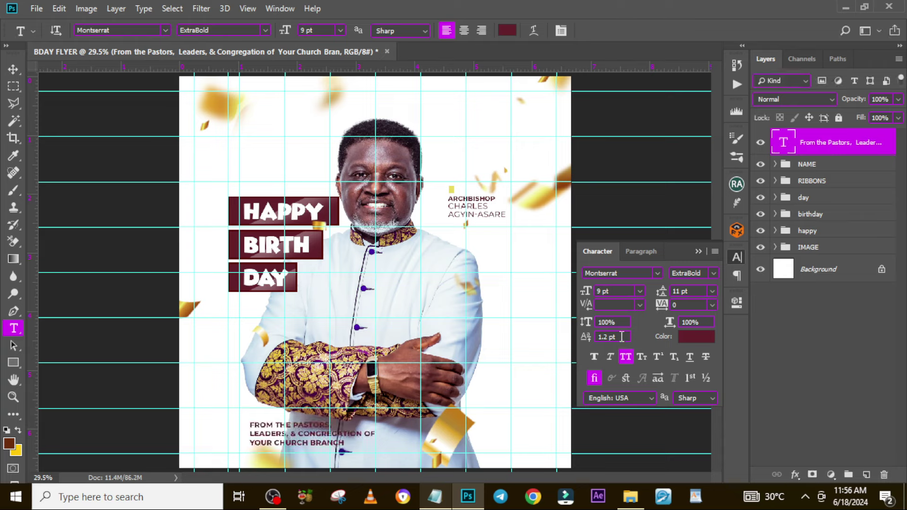
left_click_drag(620, 338, 577, 336)
type("0")
key("Return")
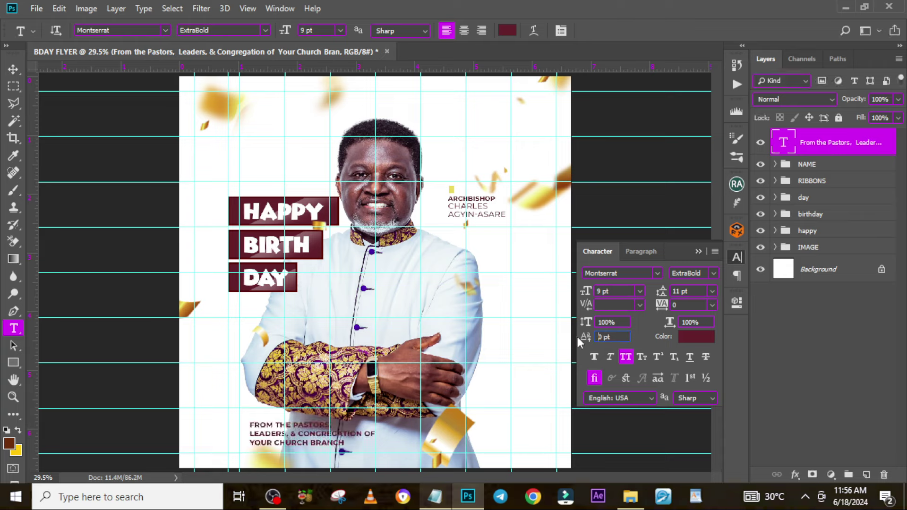
- Colour the first two lines of the Pastors message #b92c00
left_click(373, 434)
key("ctrl+a")
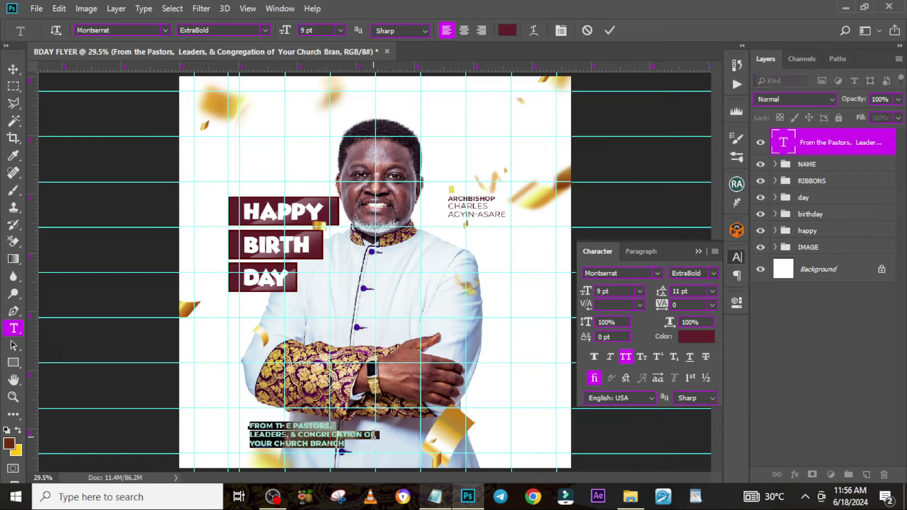
left_click_drag(376, 434, 214, 399)
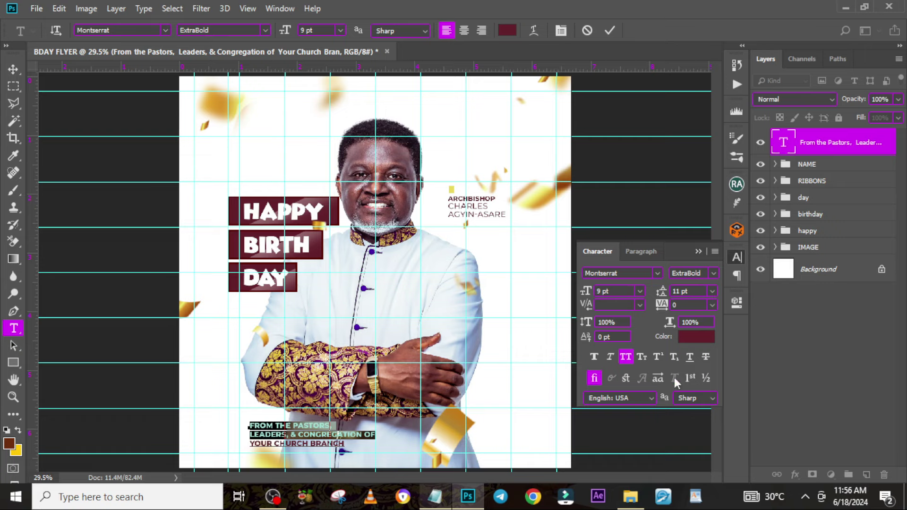
left_click(687, 336)
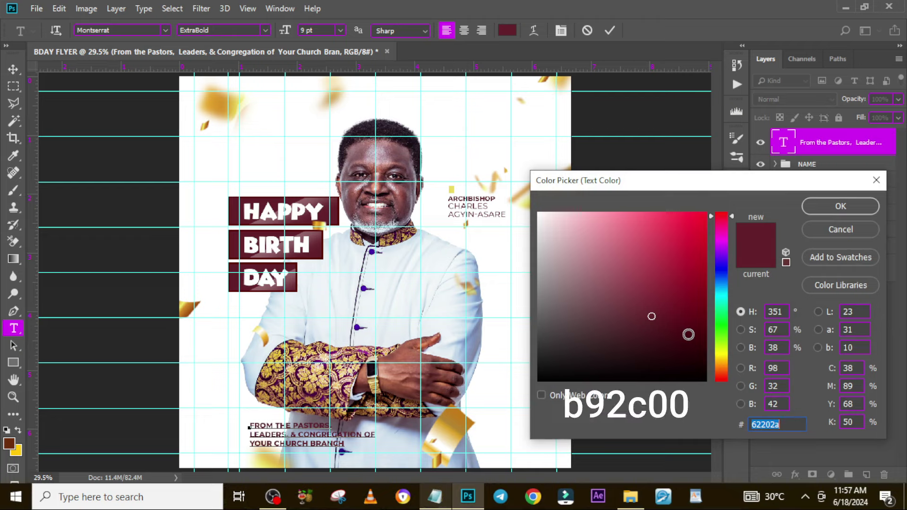
type("b92c00")
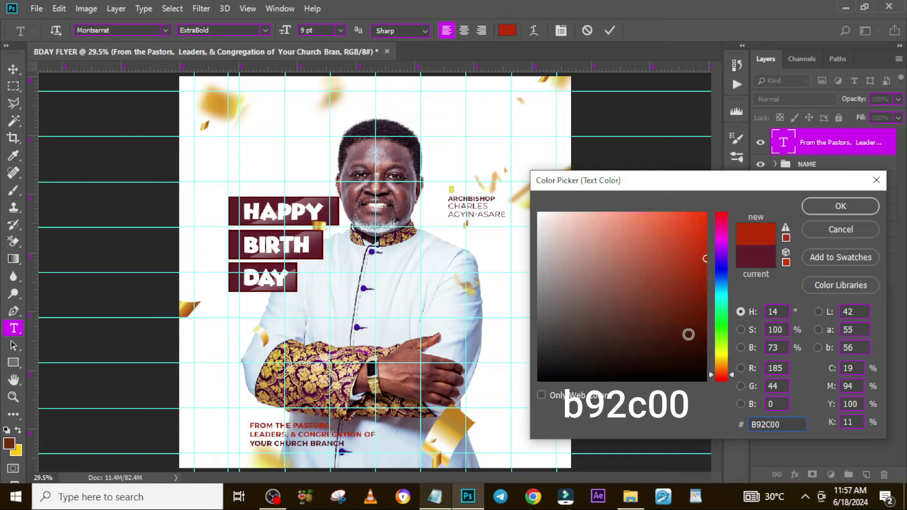
key("Return")
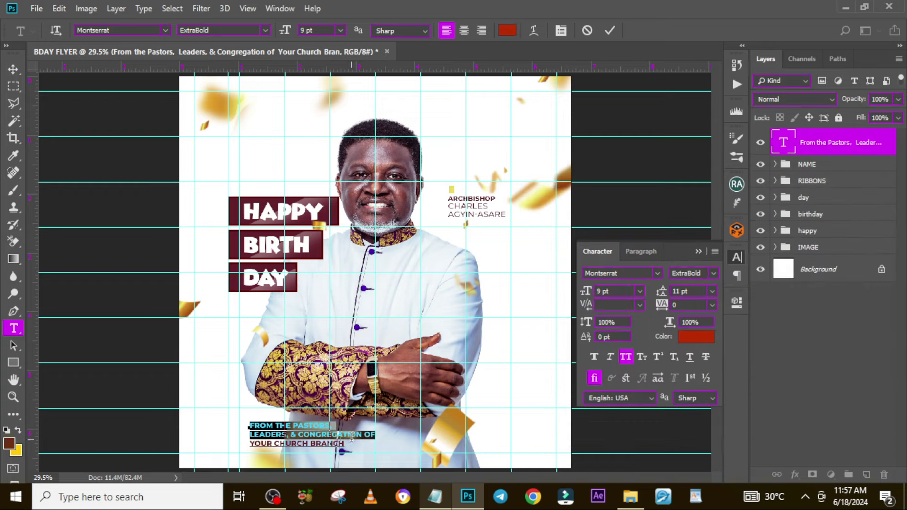
- Colour the "Your Church Branch" line dark grey and commit the text edit
left_click_drag(347, 443, 246, 445)
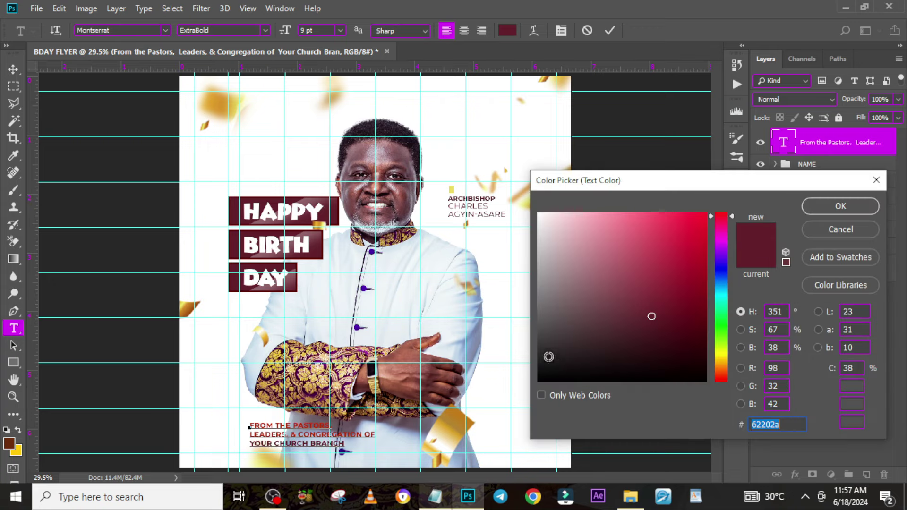
mouse_move(544, 342)
left_mouse_down()
mouse_move(535, 340)
mouse_move(539, 347)
left_mouse_up()
left_click(841, 207)
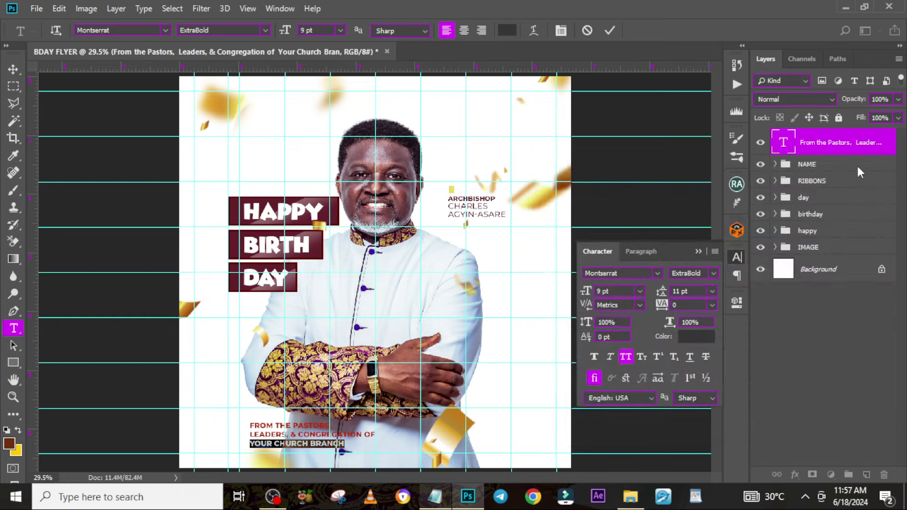
left_click(836, 149)
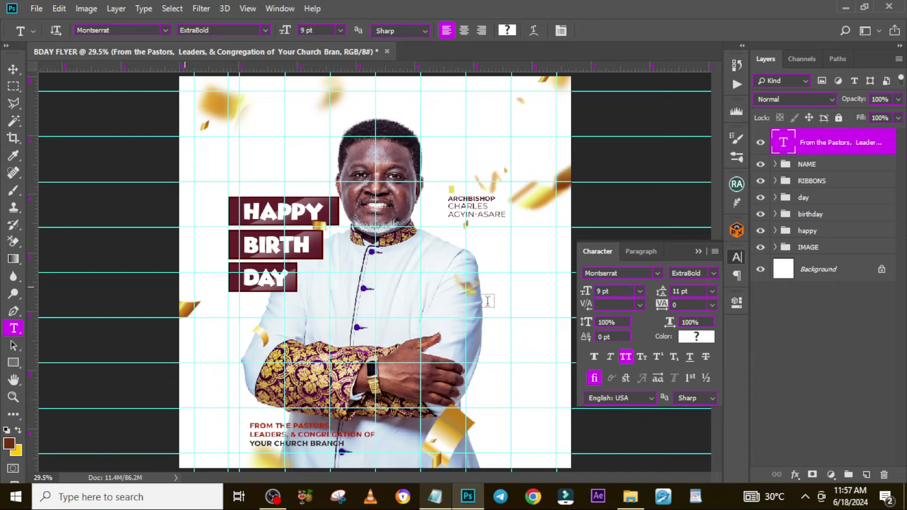
- Place the PEREZ CHAPEL LOGO COMPONENT image from the BDAY FLYER folder as a small logo just left of the Pastors message
left_click(633, 504)
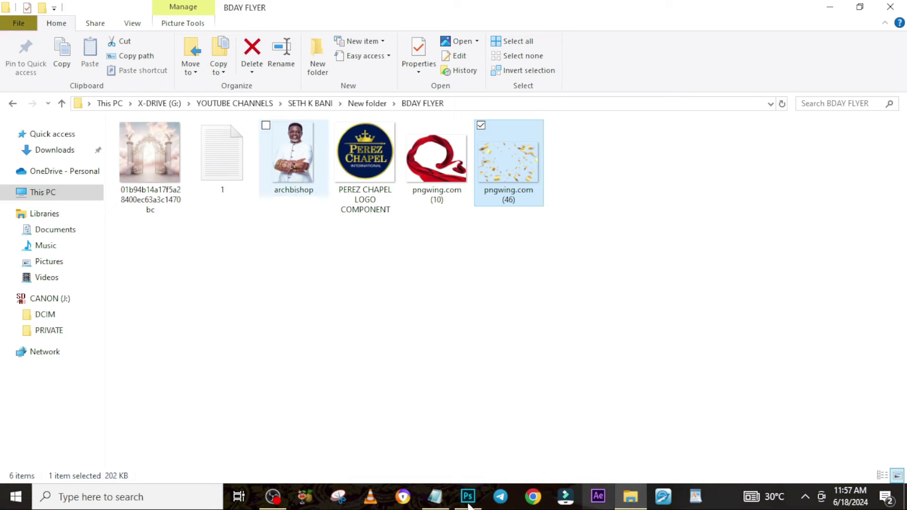
left_click_drag(366, 162, 235, 433)
key("Return")
key("v")
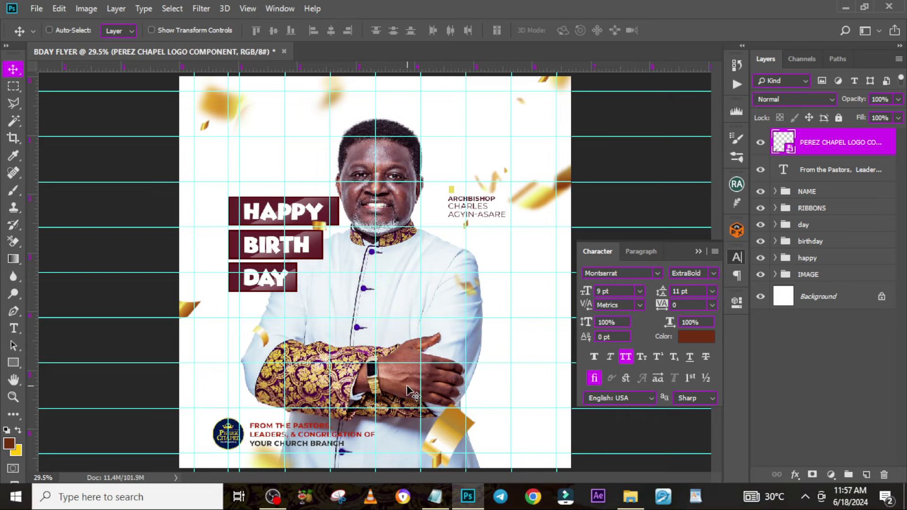
- Draw a rectangle about 937 by 224 px over the logo and message, and send it behind both layers
left_click(13, 362)
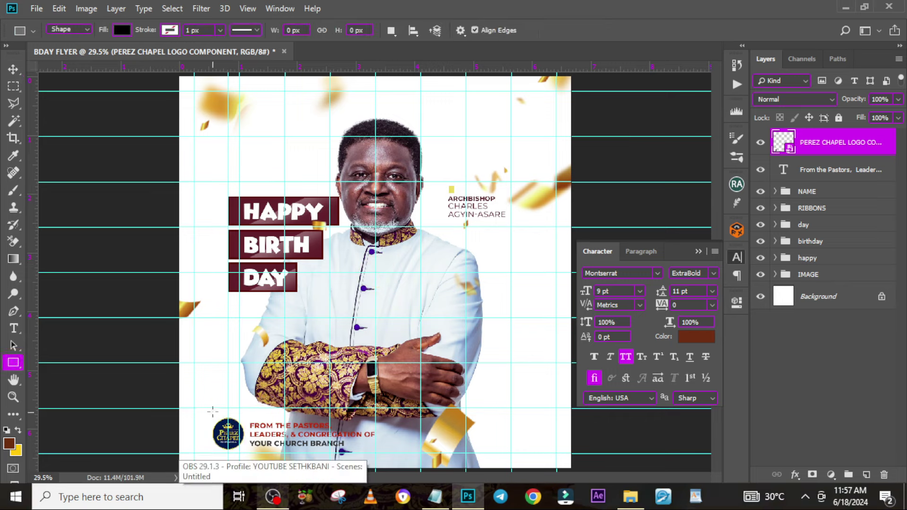
left_click_drag(211, 416, 391, 456)
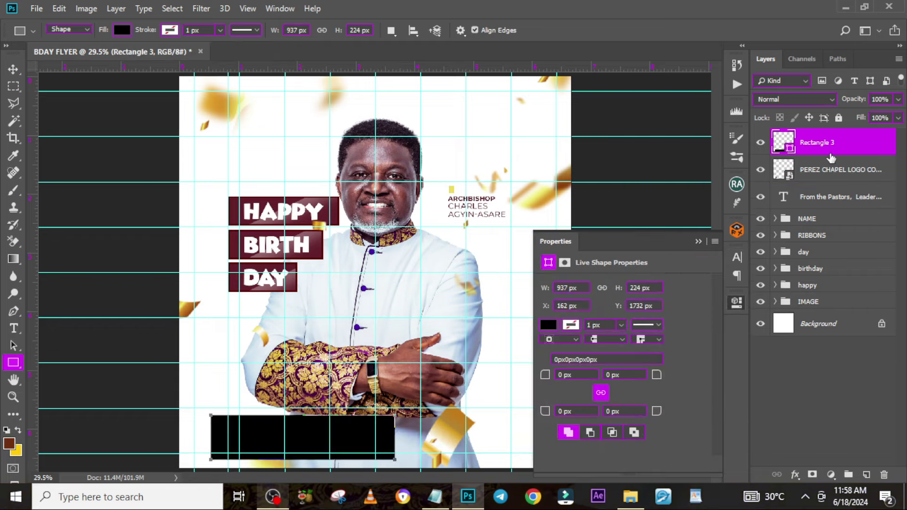
key("ctrl+plus")
key("ctrl+plus")
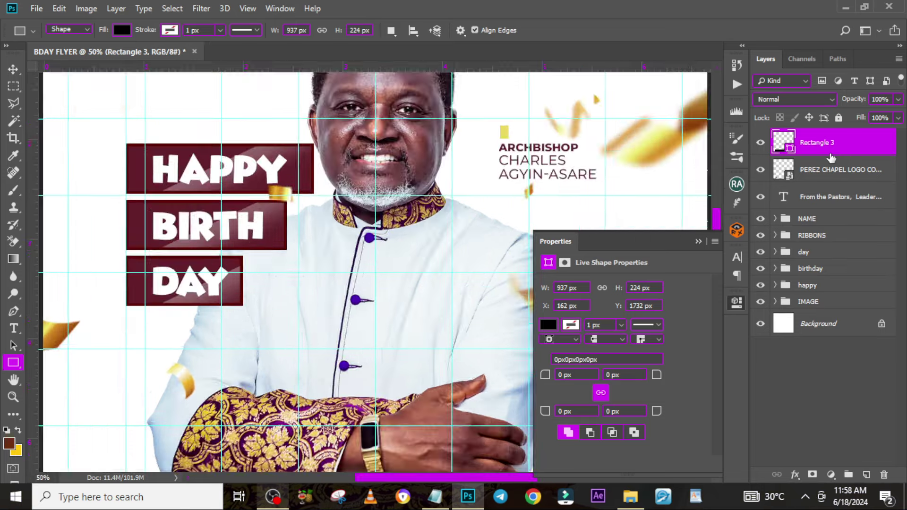
left_click(699, 241)
left_click_drag(715, 272, 715, 327)
left_click_drag(466, 478, 425, 479)
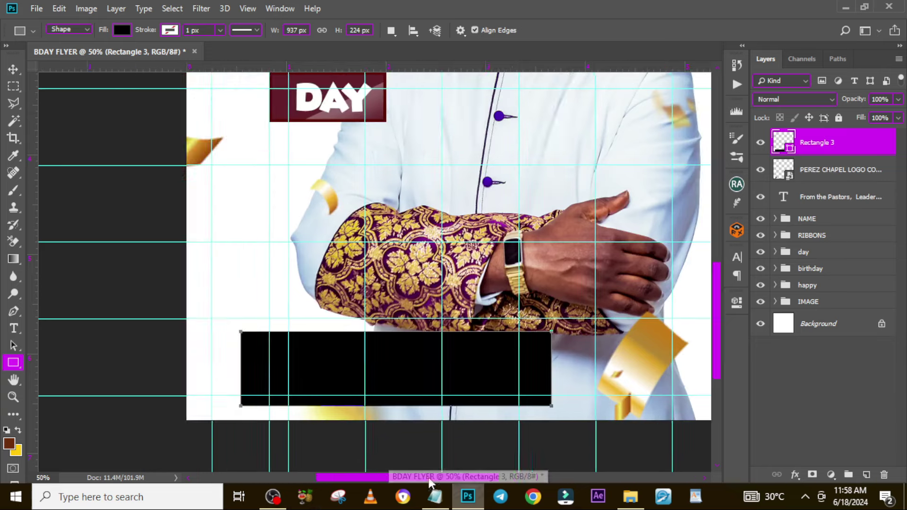
key("ctrl+bracketleft")
key("ctrl+bracketleft")
- Set the fill colour of the rectangle behind the message to white, ffffff
double_click(784, 197)
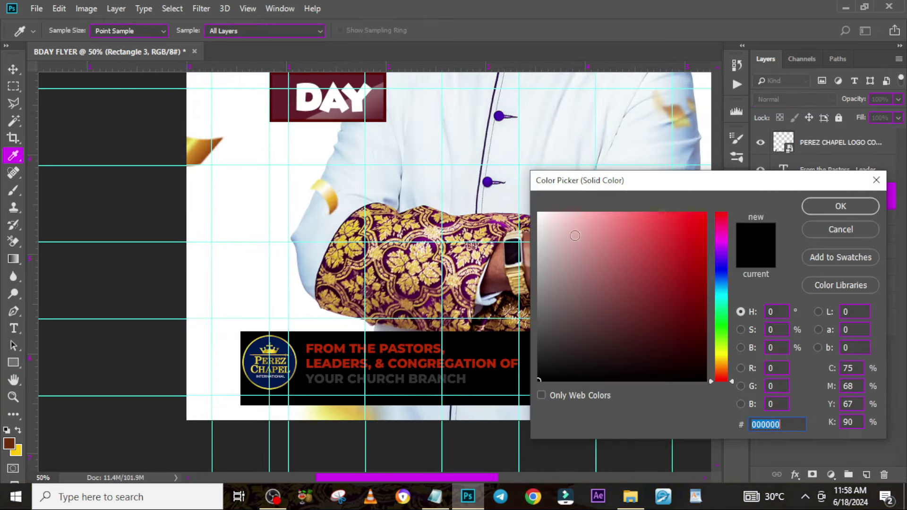
type("ffffff")
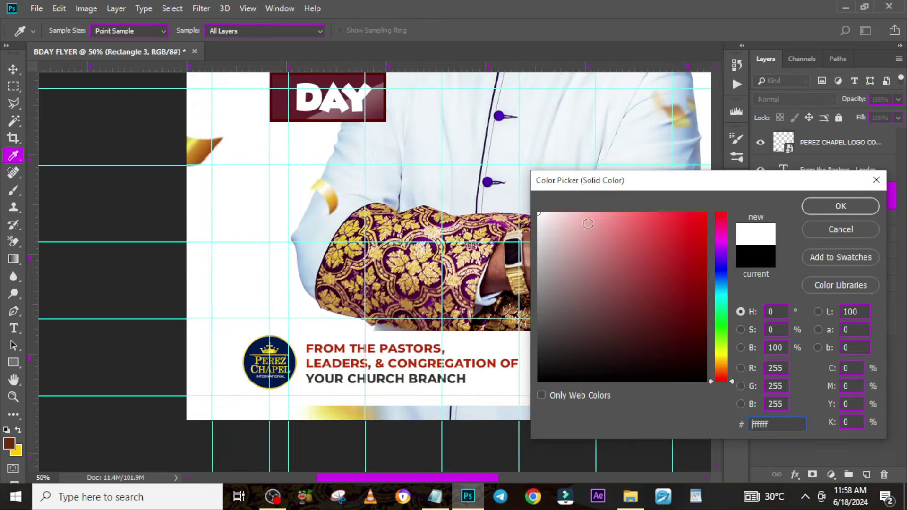
left_click(839, 208)
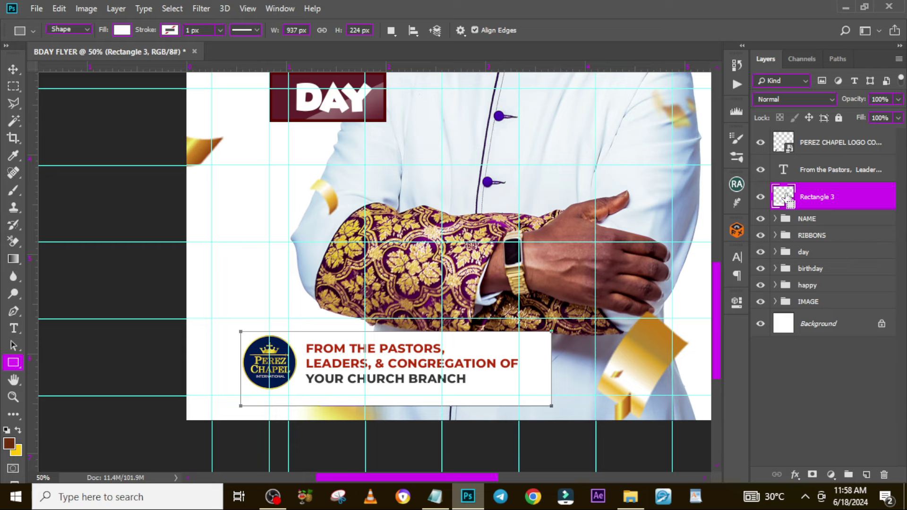
- Centre the Pastors message on the white rectangle using its selection, deselect, and shift the text right until it clears the logo
left_click(786, 197, "ctrl")
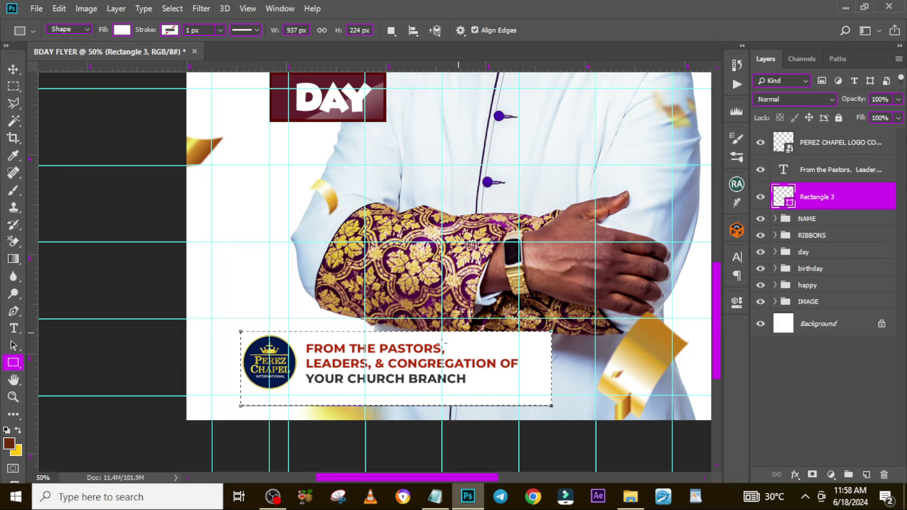
left_click(823, 173)
left_click(14, 70)
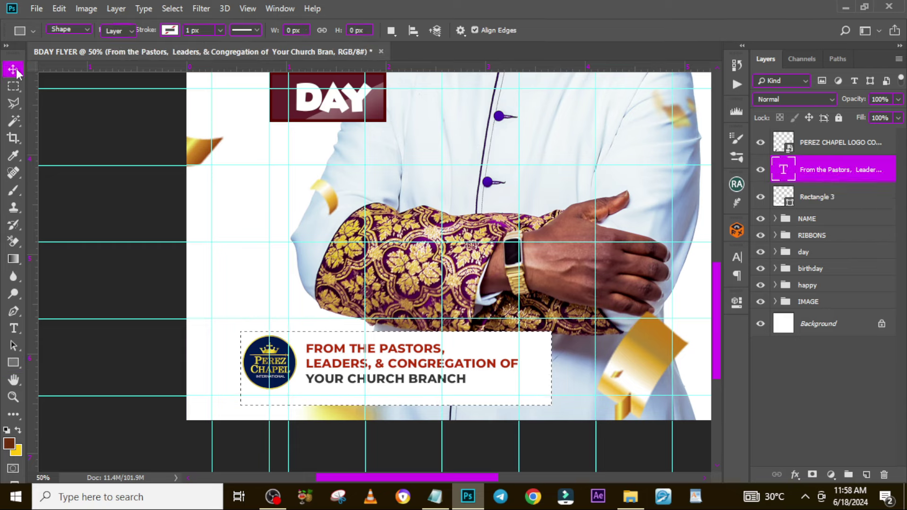
double_click(435, 8)
left_click(276, 100)
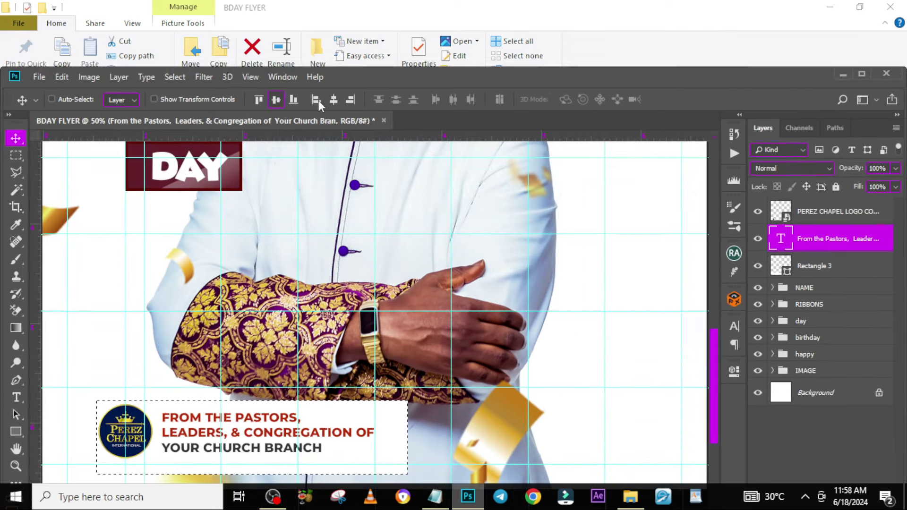
left_click(331, 100)
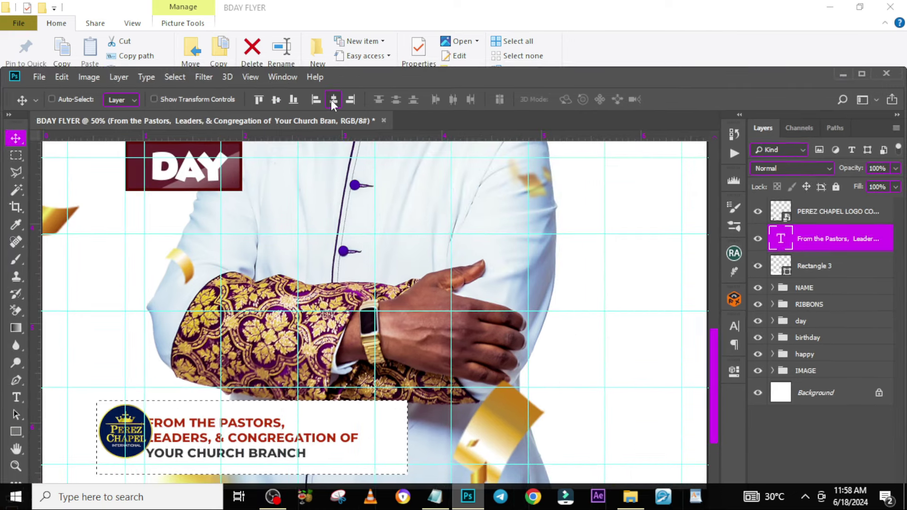
double_click(398, 75)
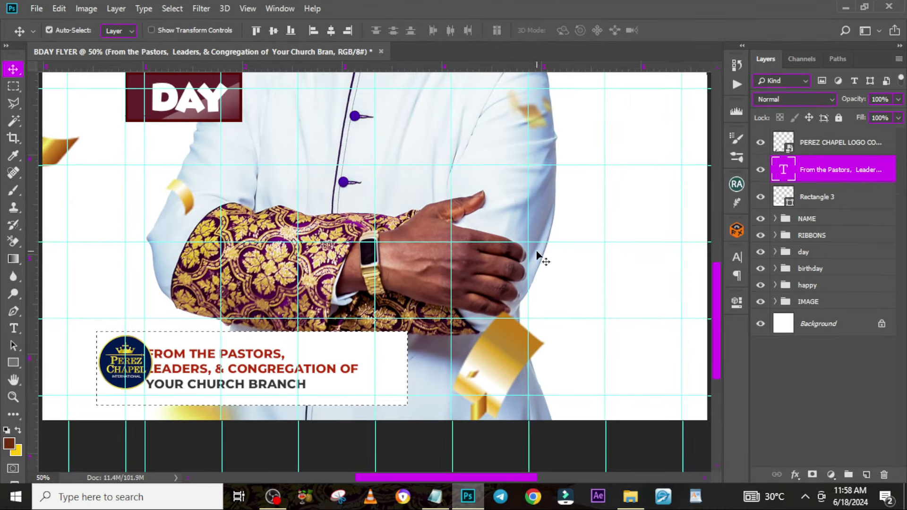
key("ctrl+d")
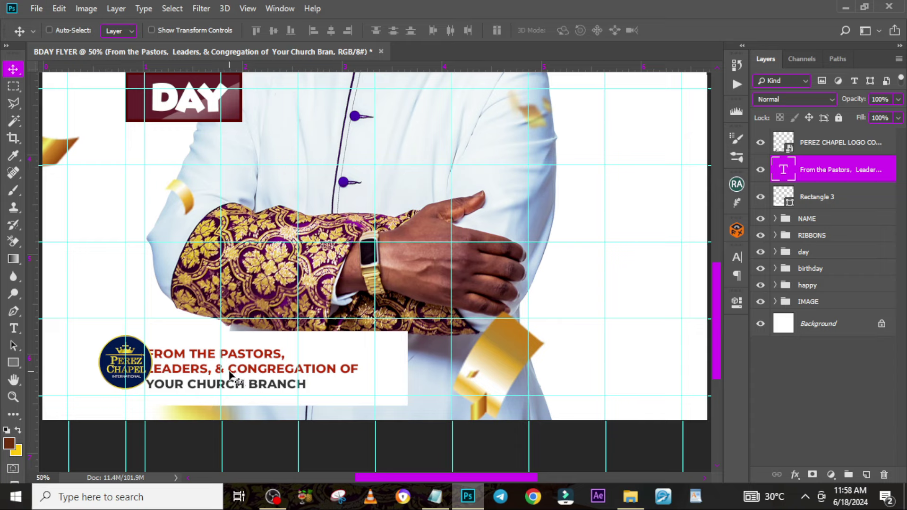
left_click_drag(230, 375, 251, 383)
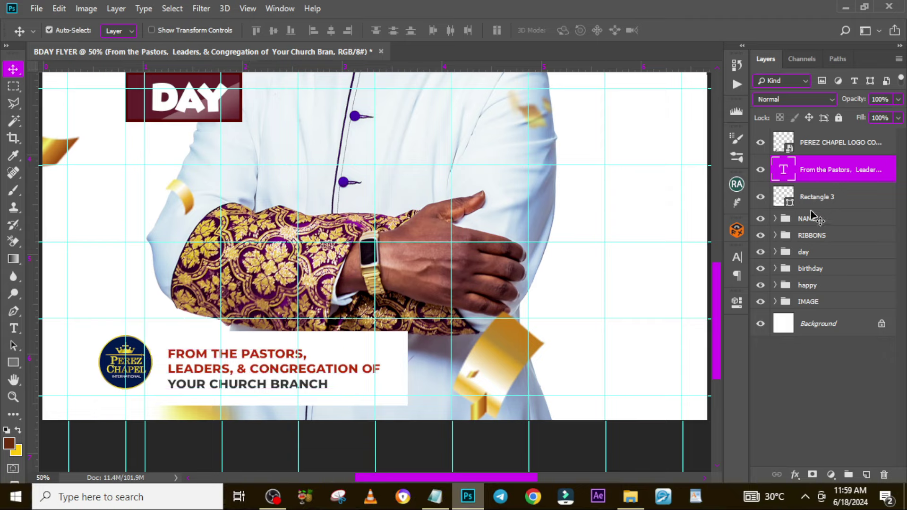
- Shift the white rectangle slightly to the right with Free Transform
left_click(813, 204)
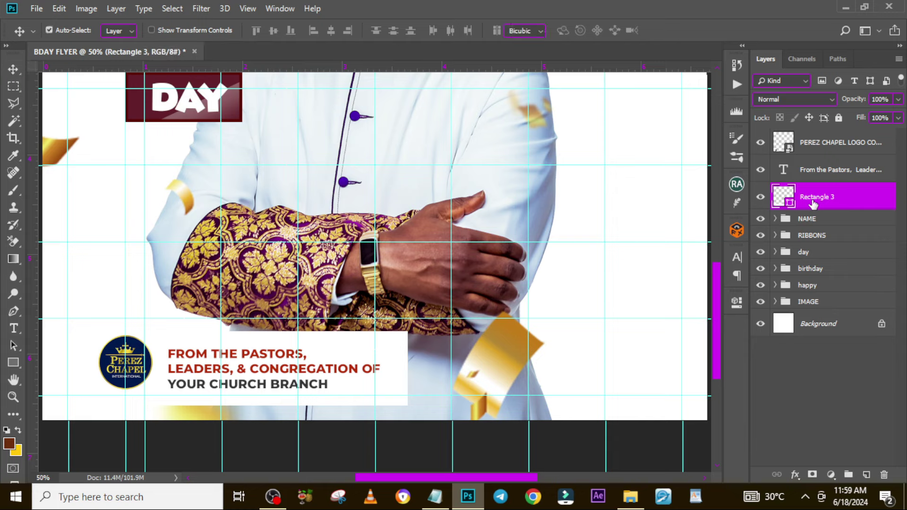
key("ctrl+t")
left_click_drag(336, 360, 368, 363)
key("Return")
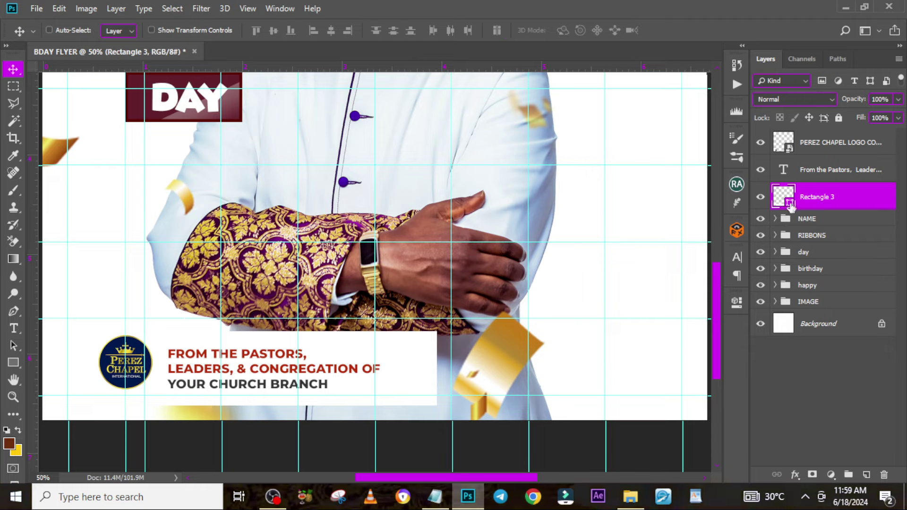
- Move the church logo right on the white rectangle, and shift the Pastors message right to sit clear beside it
left_click(253, 338, "ctrl")
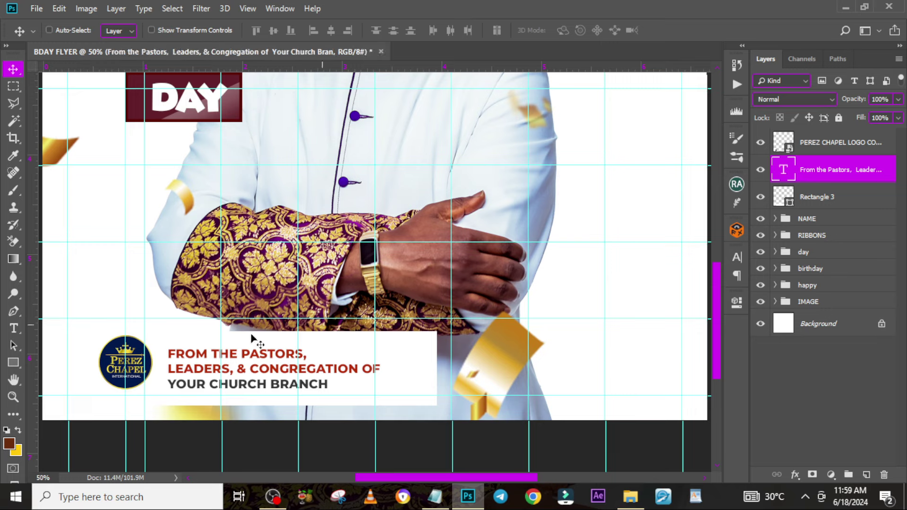
left_click_drag(138, 370, 171, 372)
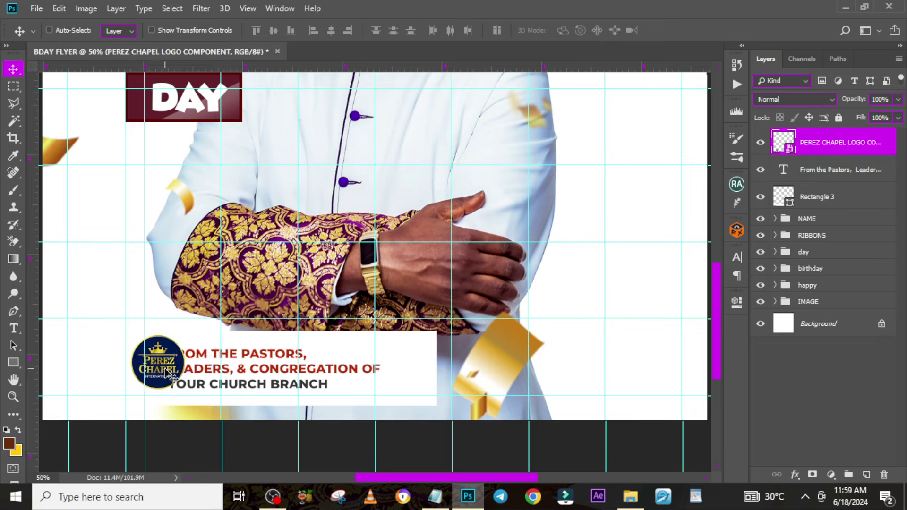
left_click(856, 181)
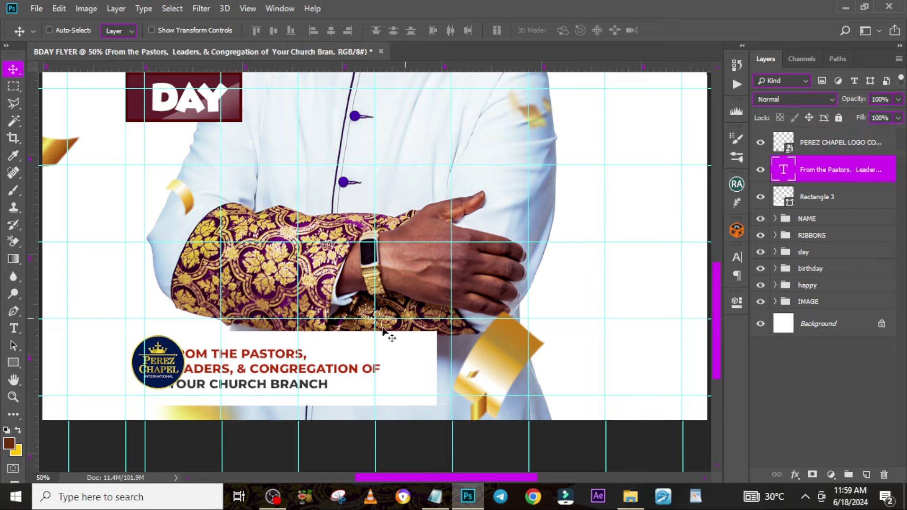
left_click_drag(279, 372, 298, 369)
key("shift+Right")
key("Right")
key("Right")
key("Right")
key("Right")
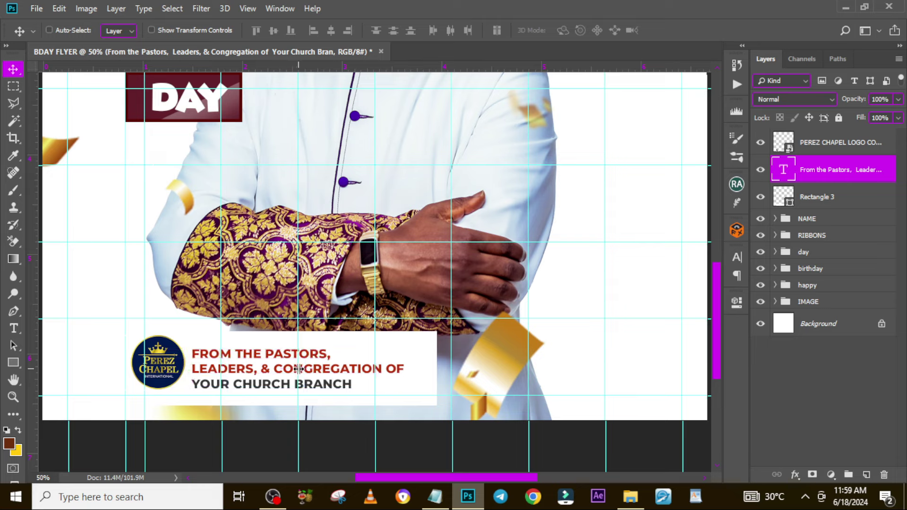
- Nudge the church logo down to line up with the middle of the three-line message
left_click(813, 145)
key("Down")
key("Down")
key("Down")
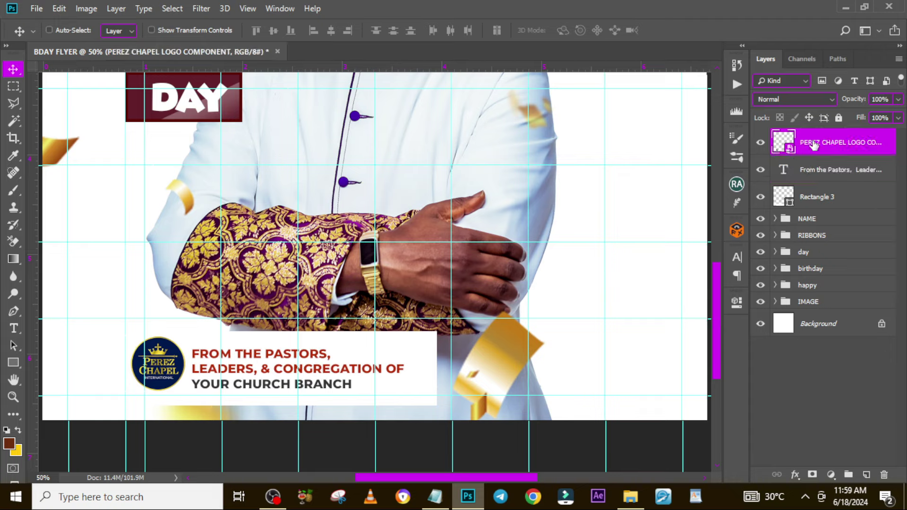
key("Down")
key("Down")
key("Down")
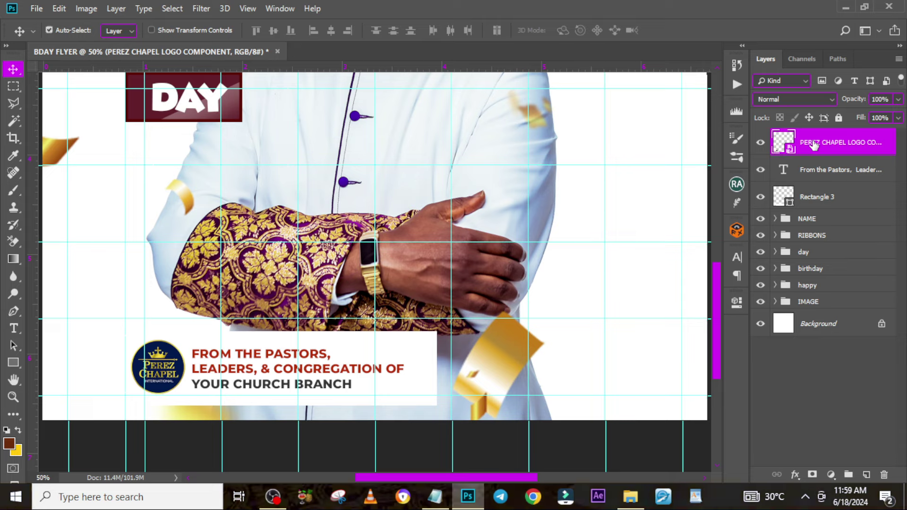
- Scale the church logo down slightly about its centre
key("ctrl+t")
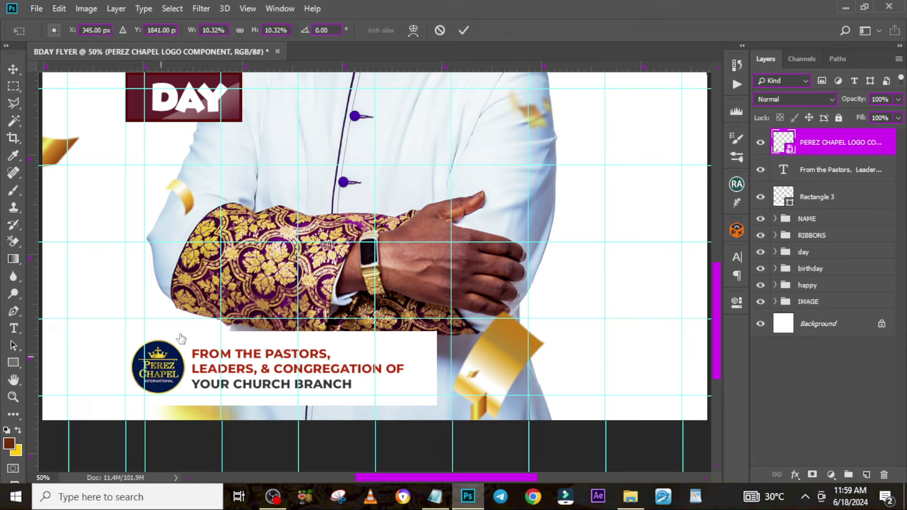
left_click_drag(187, 339, 182, 342)
key("Return")
- Nudge the reduced logo slightly down and to the right, closer to the Pastors message
key("Down")
key("Down")
key("Down")
key("Down")
key("Down")
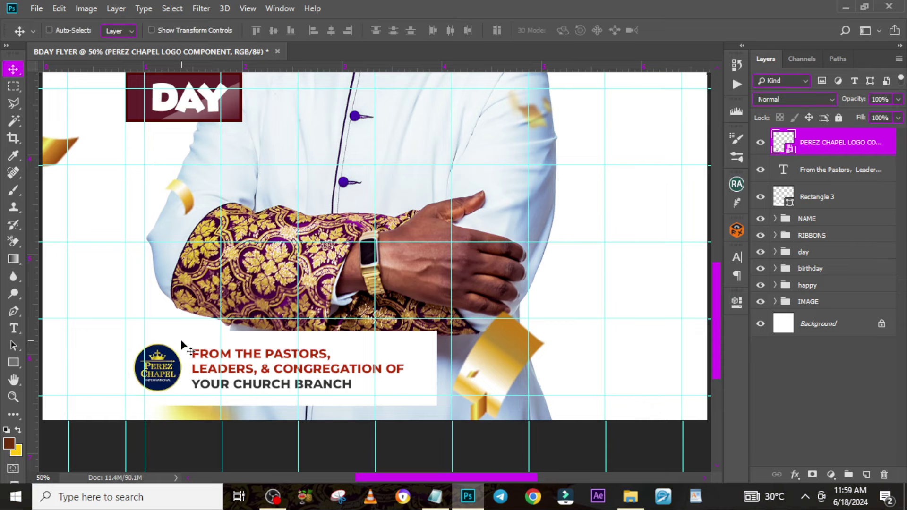
key("Up")
key("Right")
key("Right")
key("Right")
key("Right")
key("Right")
key("Right")
key("Right")
key("Right")
key("Right")
key("Right")
key("Right")
key("Right")
key("Right")
key("Right")
key("Right")
key("Right")
key("Right")
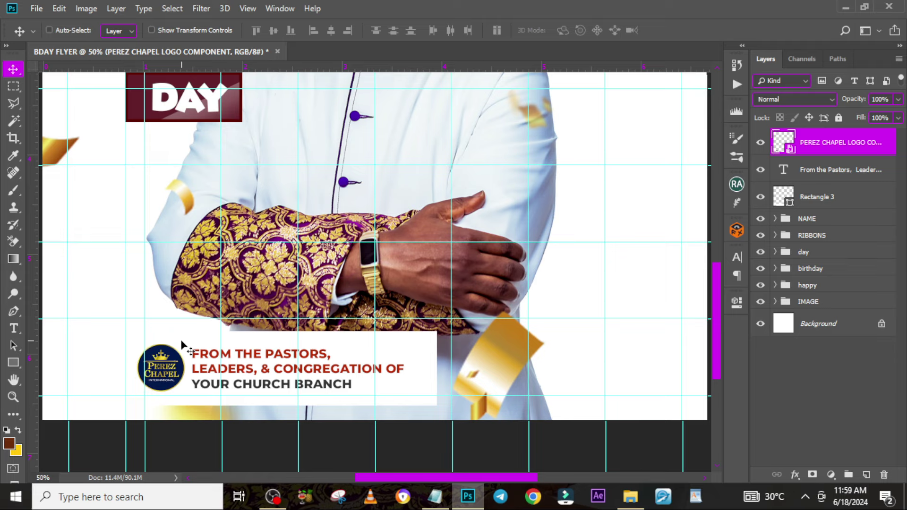
- Shift the church logo and the Pastors message together about 10 px left on the white rectangle
left_click(803, 171)
key("ctrl+t")
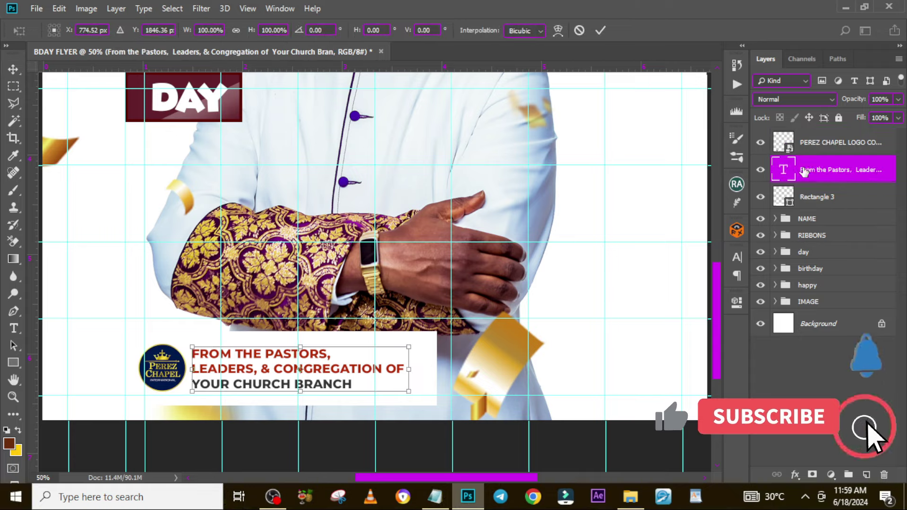
key("Return")
left_click(835, 143, "shift")
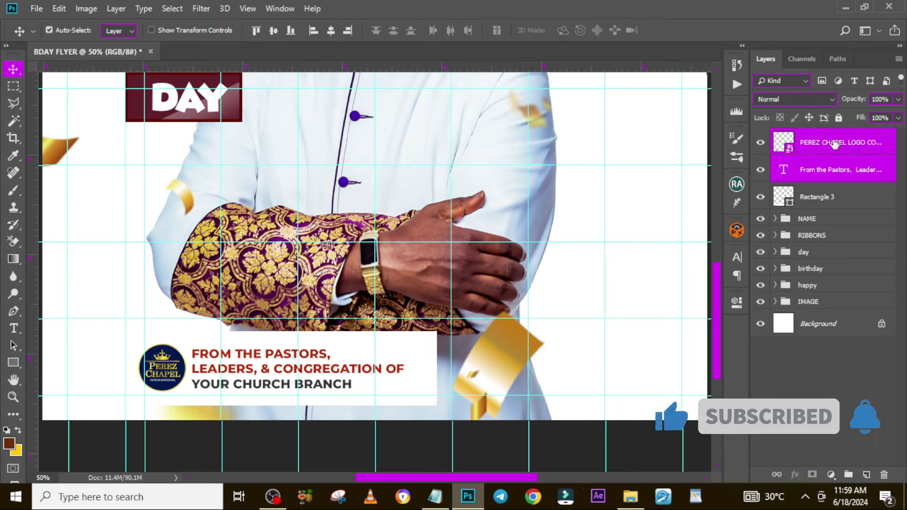
key("ctrl+t")
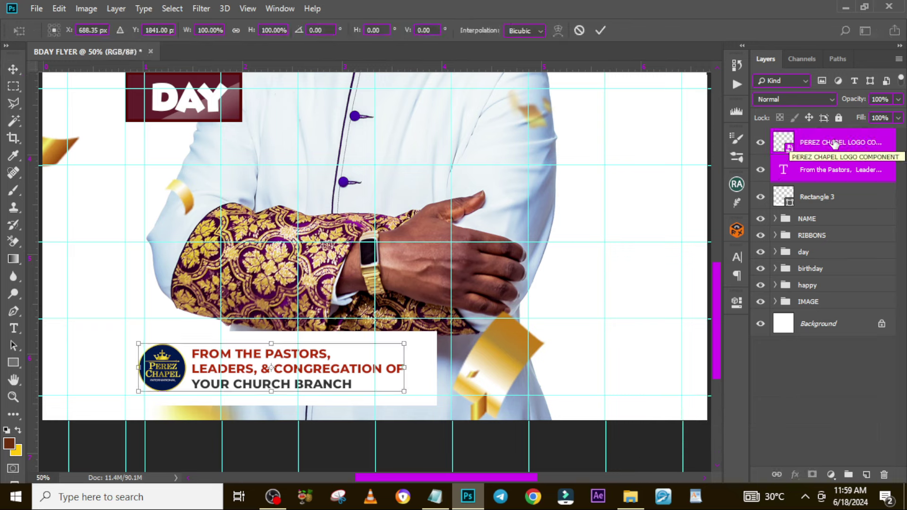
key("shift+Left")
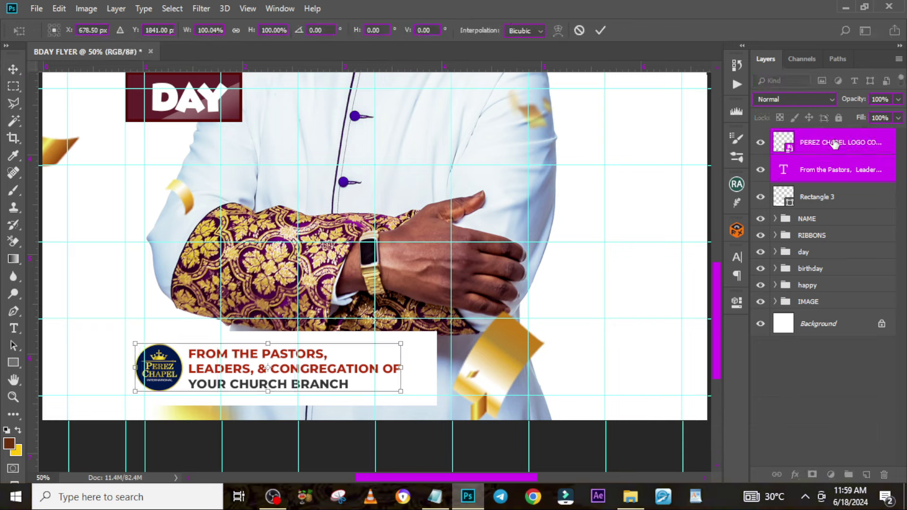
key("Return")
- Add a layer mask to the white rectangle and set up a soft round brush of size 200
left_click(834, 198)
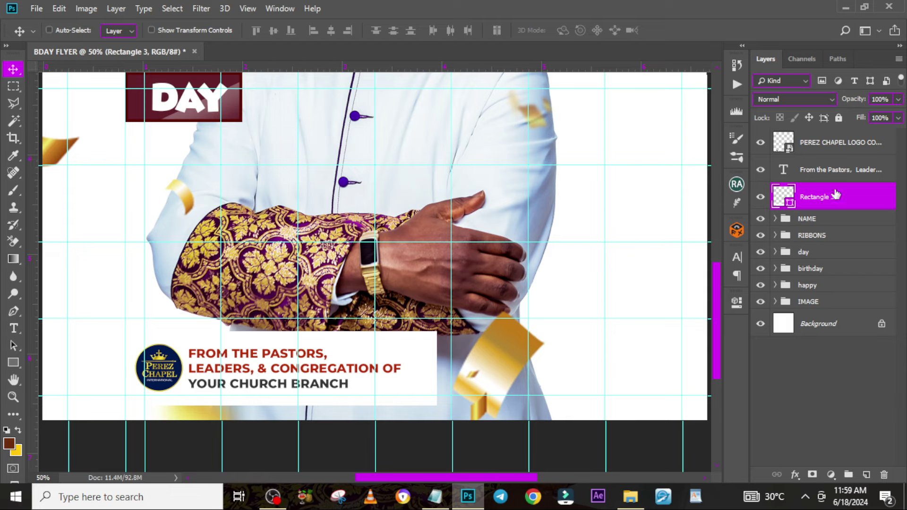
left_click(812, 475)
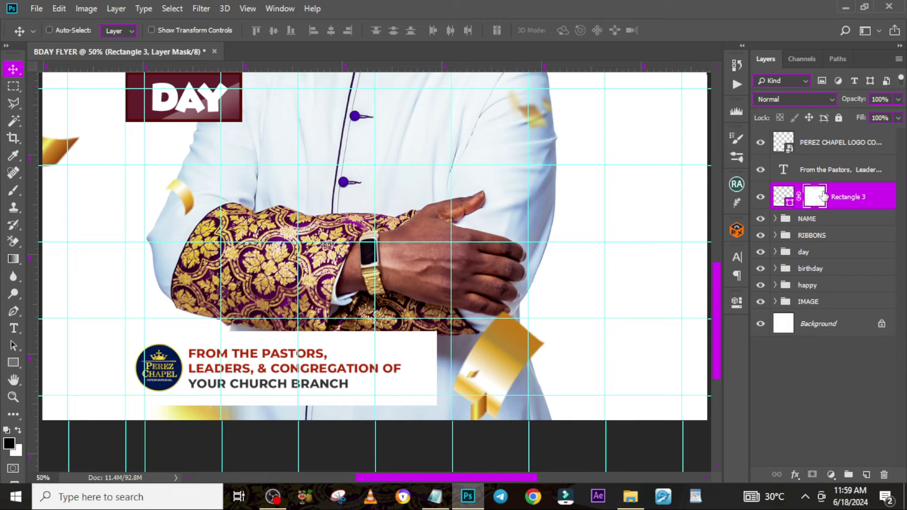
key("b")
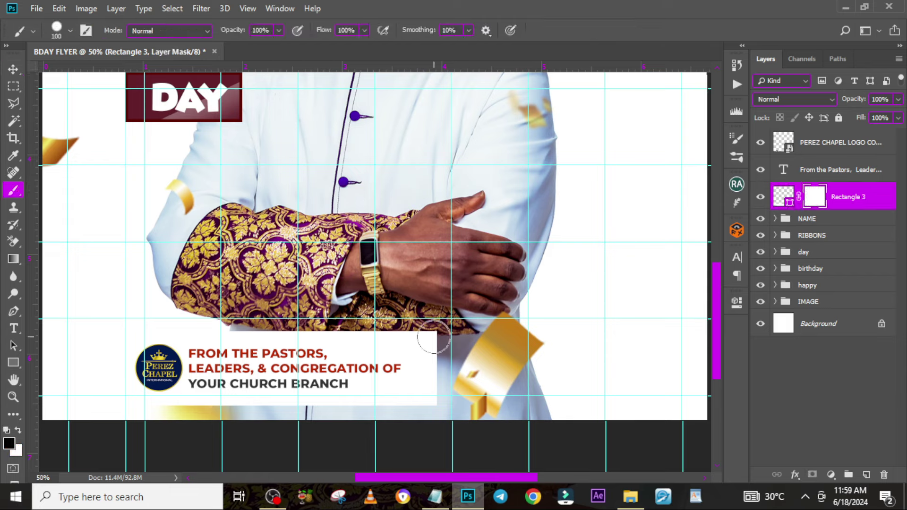
key("bracketright")
key("bracketright")
key("bracketright")
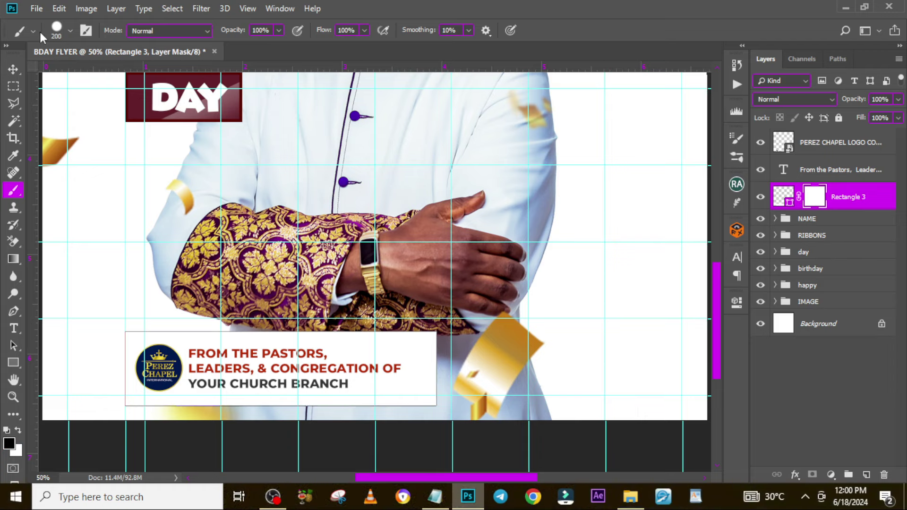
left_click(72, 32)
left_click(50, 137)
key("Return")
- Paint black on the mask along the white rectangle's right end, adjusting the brush size, to fade its edge into the photo
left_click_drag(447, 325, 444, 459)
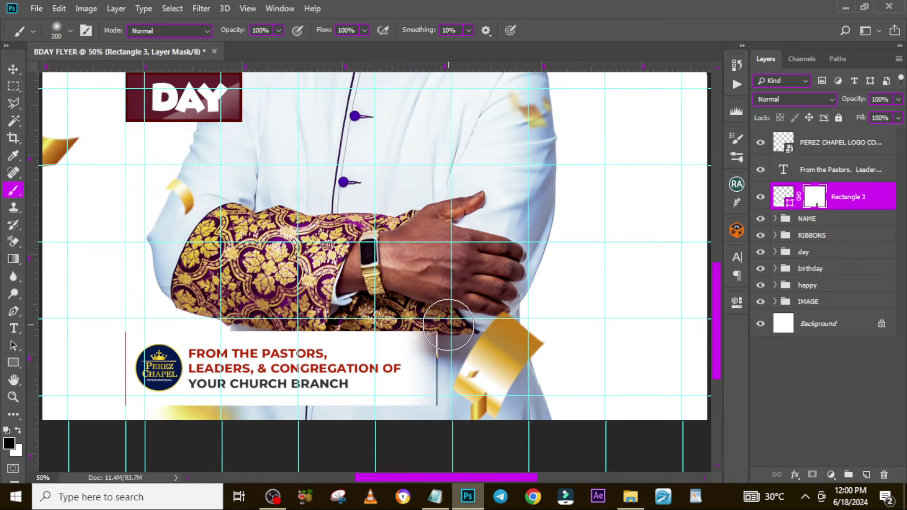
left_click_drag(448, 325, 448, 450)
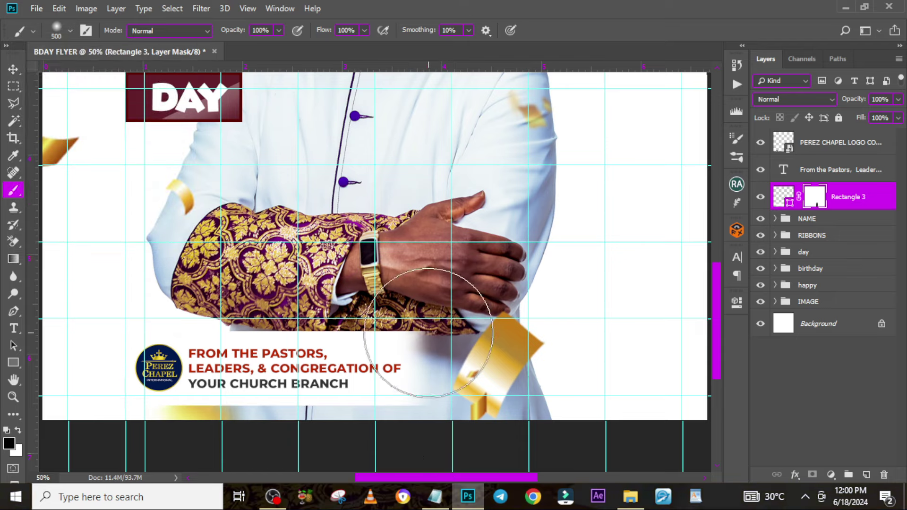
key("bracketright")
key("bracketright")
key("bracketright")
key("bracketright")
key("bracketright")
key("bracketright")
key("bracketright")
key("bracketleft")
key("bracketleft")
key("bracketleft")
key("bracketleft")
key("bracketleft")
key("bracketleft")
key("bracketleft")
key("bracketleft")
key("bracketleft")
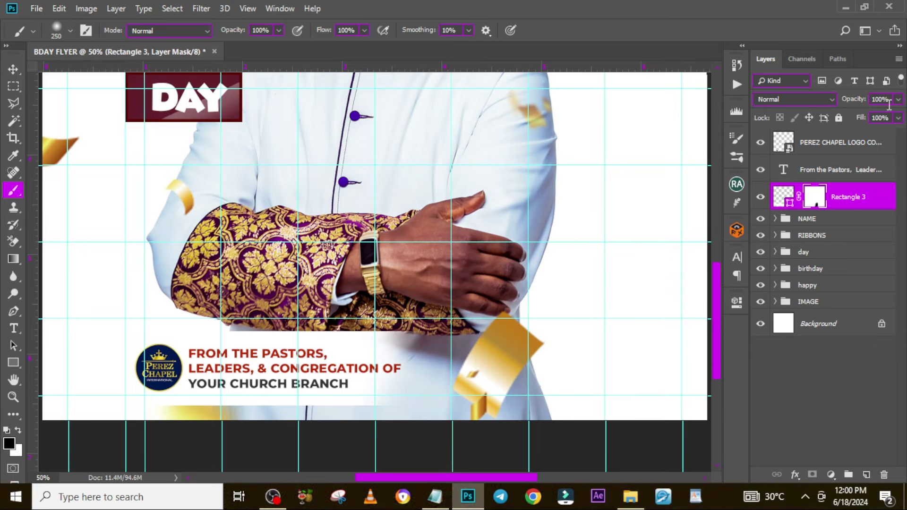
- Set the masked white rectangle's layer opacity to 84%
left_click(881, 98)
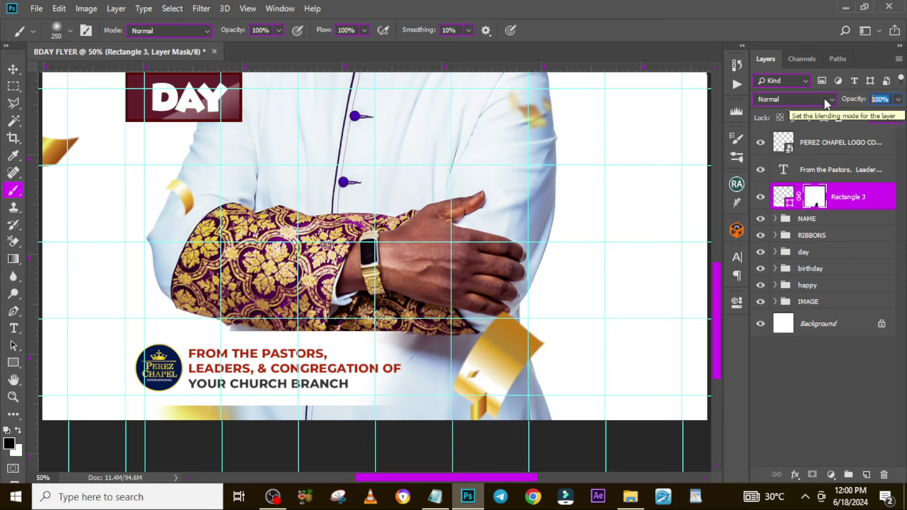
type("84")
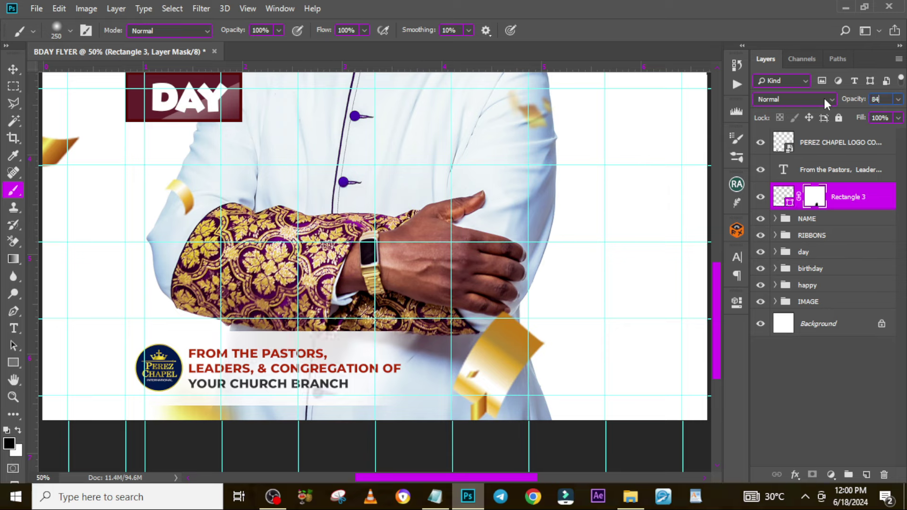
key("Return")
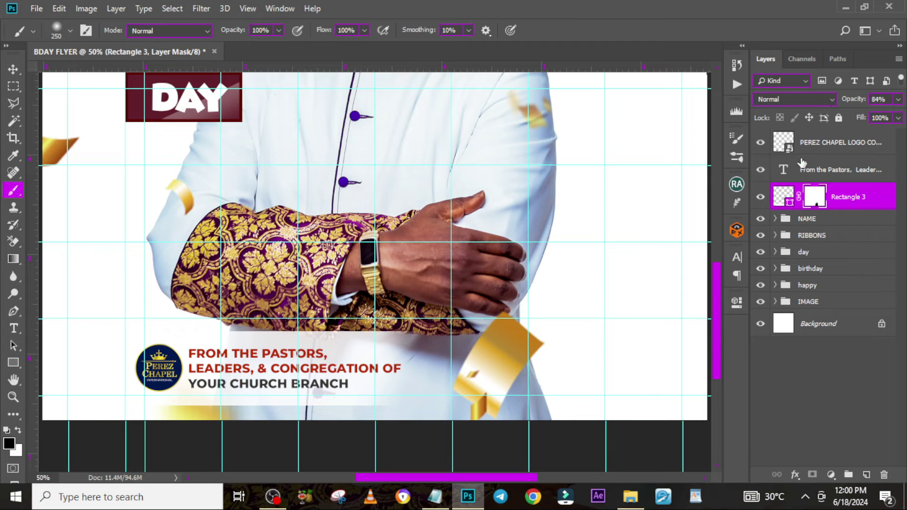
- Group the white rectangle, Pastors message and church logo layers, and name the group MESSAGE
left_click(821, 146, "shift")
key("ctrl+g")
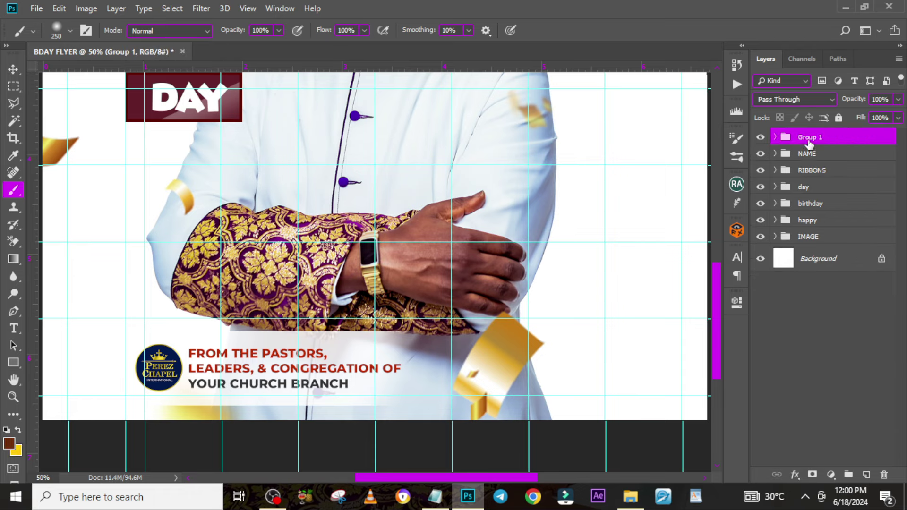
double_click(812, 137)
type("MESSAGE")
key("Return")
- Move the MESSAGE group straight up from the flyer's lower edge and preview the layout briefly without guides
key("ctrl+0")
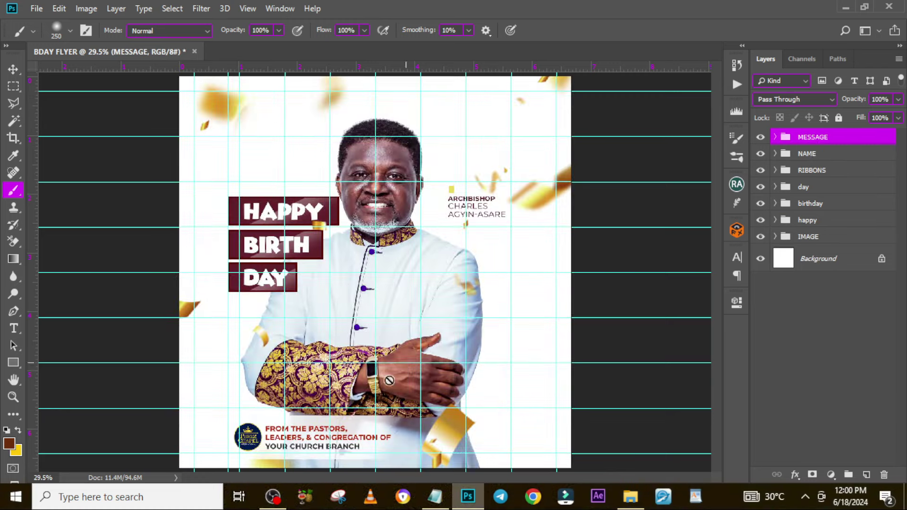
key("v")
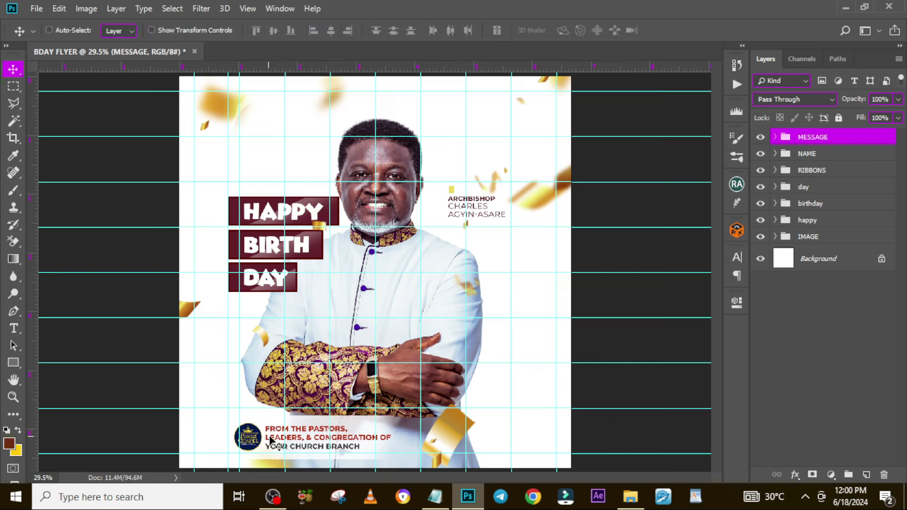
key("shift+Up")
key("shift+Up")
key("shift+Up")
key("shift+Up")
key("shift+Up")
key("shift+Up")
key("shift+Up")
key("shift+Up")
key("shift+Up")
key("shift+Up")
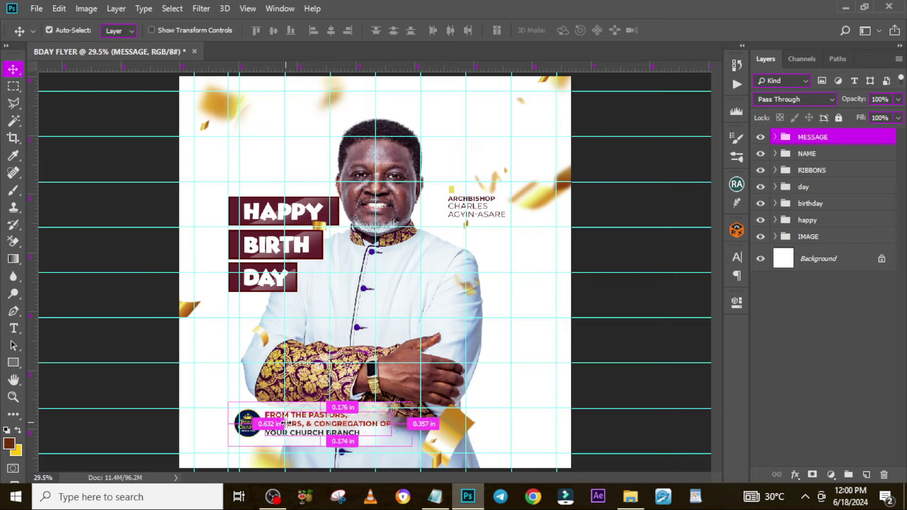
key("ctrl+semicolon")
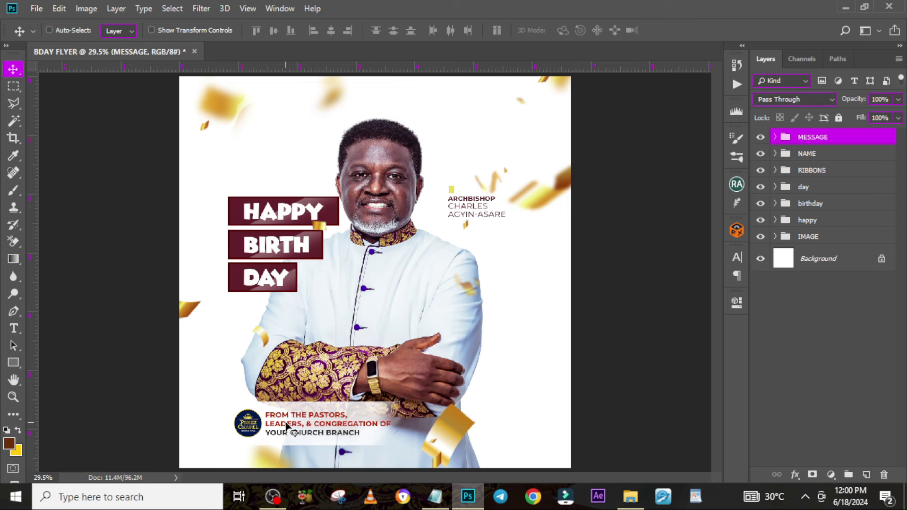
key("ctrl+semicolon")
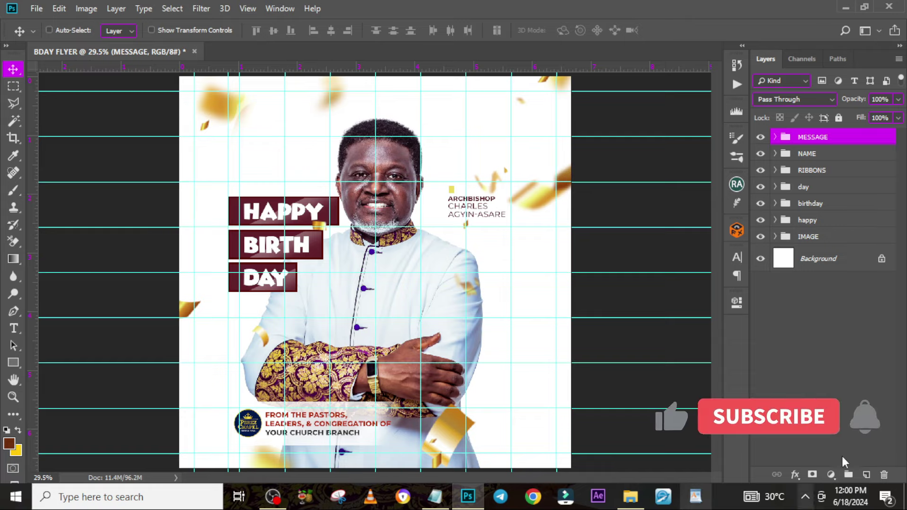
- On a new layer, dab a soft white glow with a size 600 brush and move it just above the HAPPY banner
left_click(866, 475)
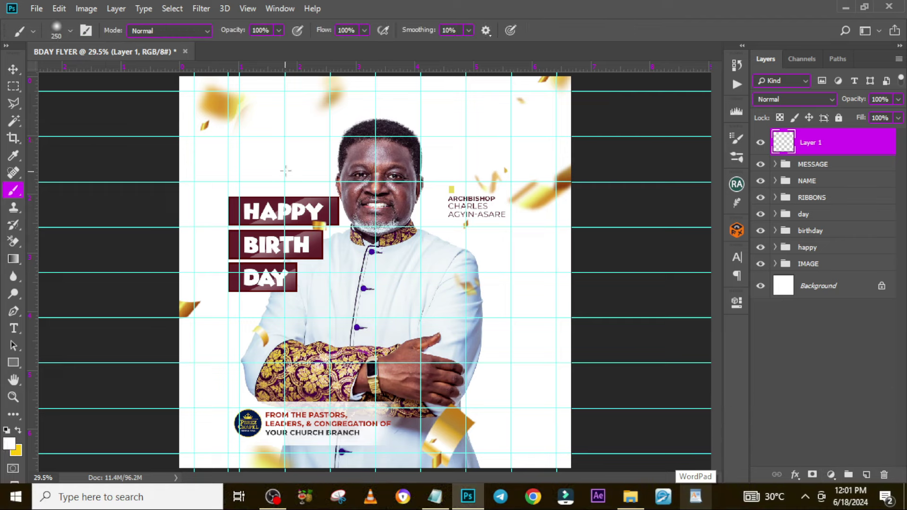
key("bracketright")
key("bracketright")
key("bracketright")
key("bracketright")
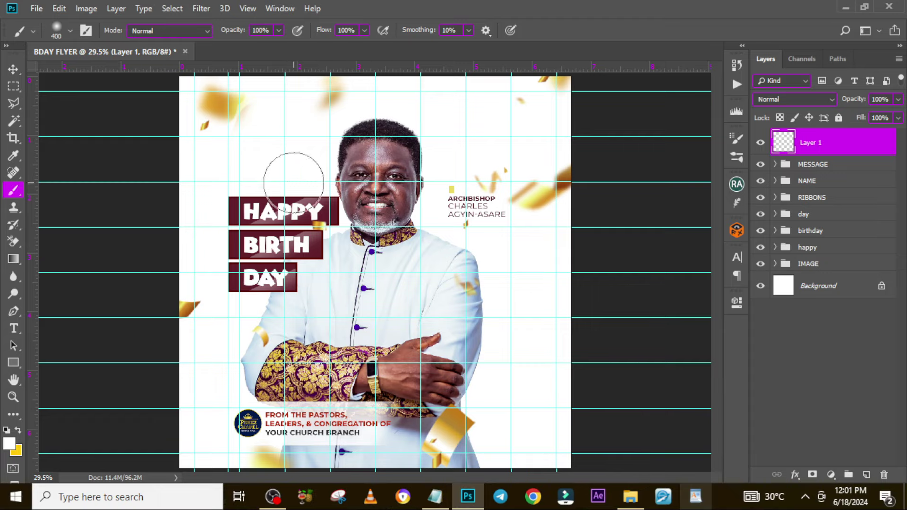
left_click(348, 232)
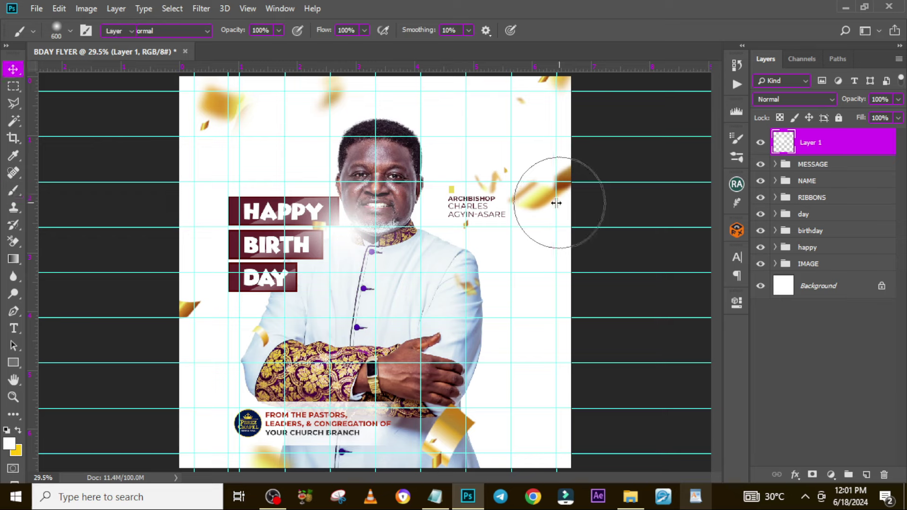
key("v")
mouse_move(352, 251)
left_mouse_down()
mouse_move(337, 264)
mouse_move(294, 193)
mouse_move(314, 187)
left_mouse_up()
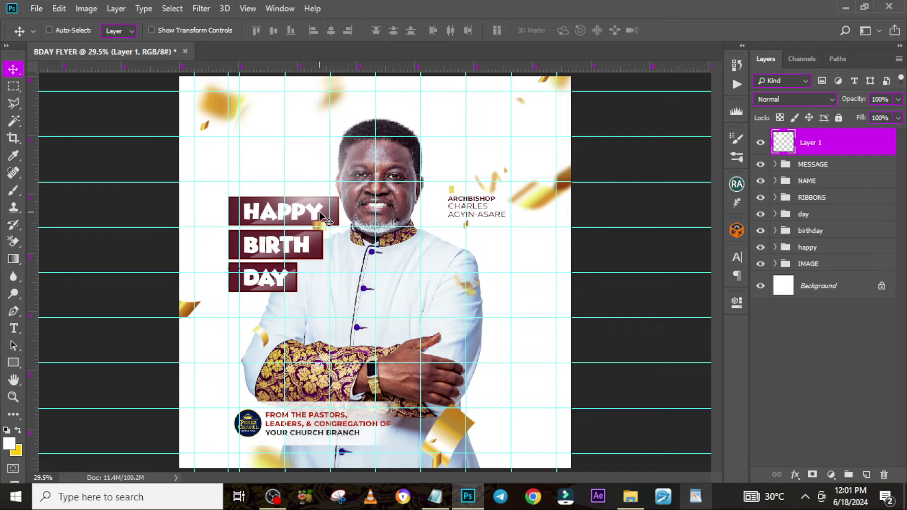
- Duplicate the white glow layer and move the copy over the left ends of the title banners
key("ctrl+j")
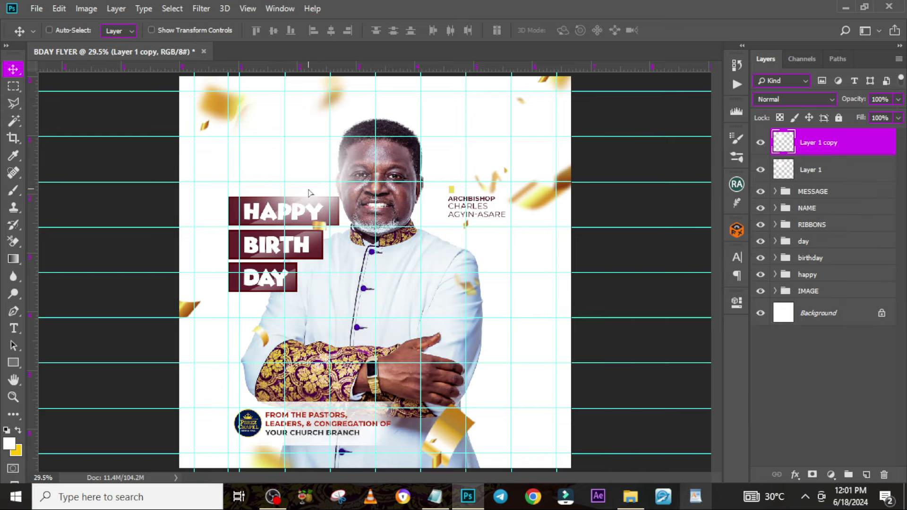
left_click_drag(310, 193, 211, 250)
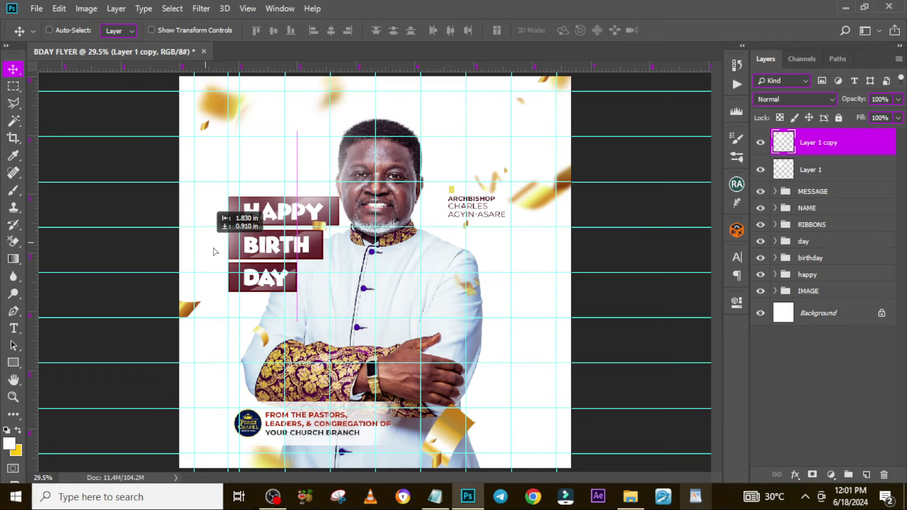
left_click_drag(682, 206, 683, 208)
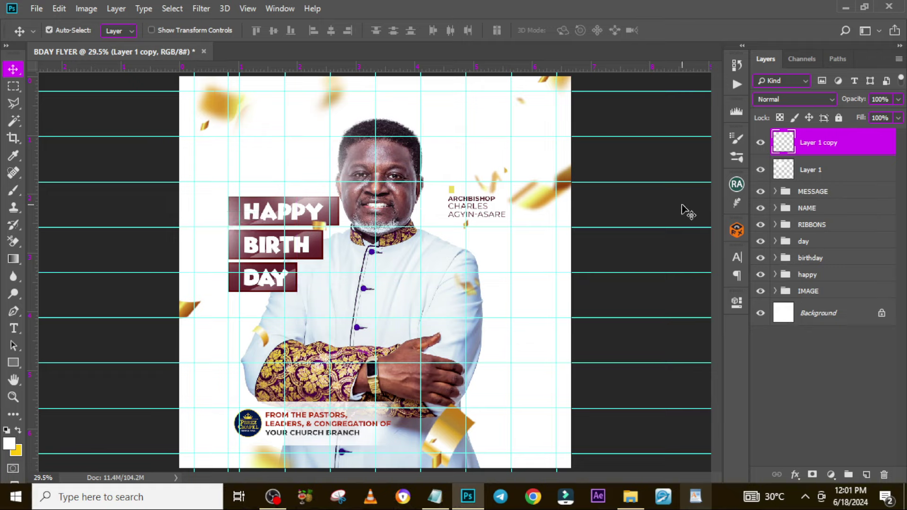
- Duplicate the glow twice more, placing one copy over the gold ribbon at the flyer's lower right and one beside the top of the head
key("ctrl+j")
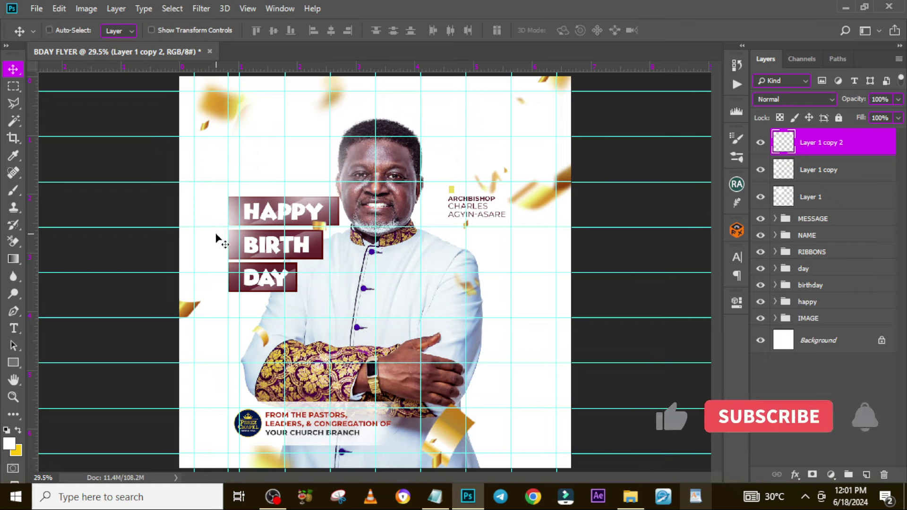
left_click_drag(238, 234, 496, 431)
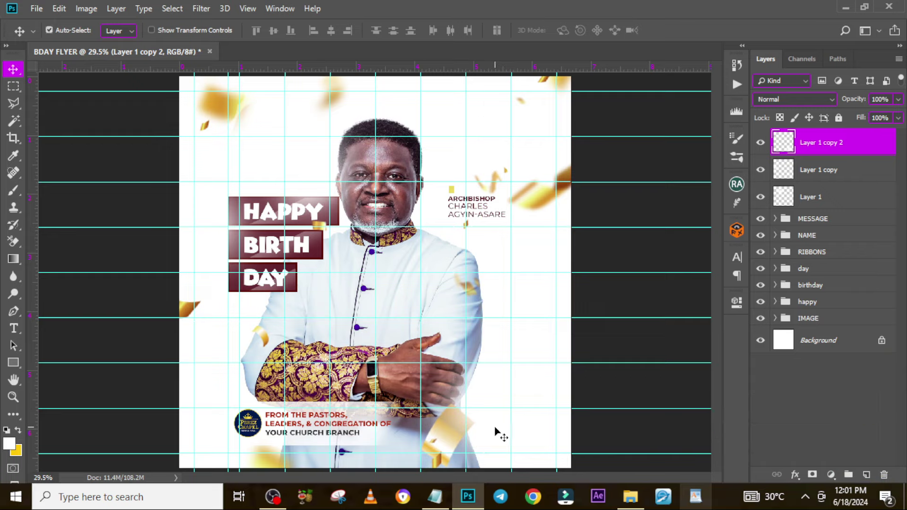
key("ctrl+j")
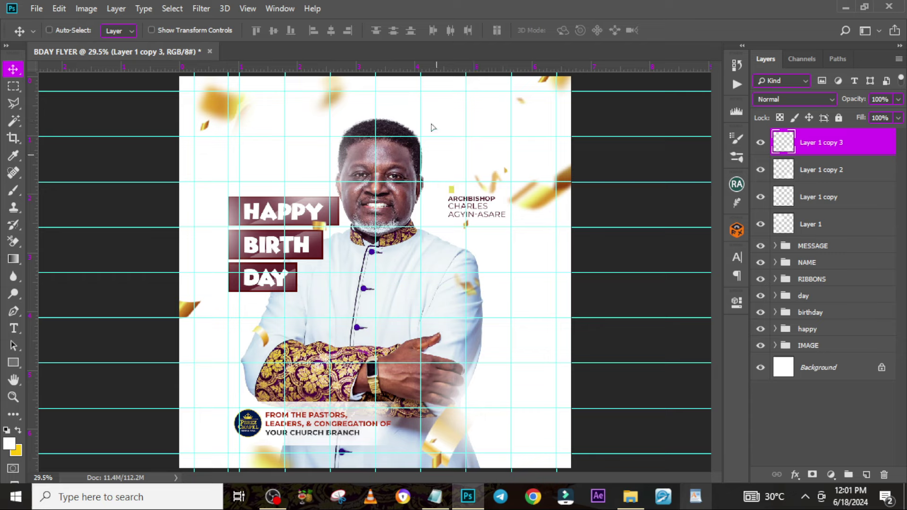
mouse_move(433, 127)
left_mouse_down()
mouse_move(424, 118)
mouse_move(433, 108)
mouse_move(432, 122)
left_mouse_up()
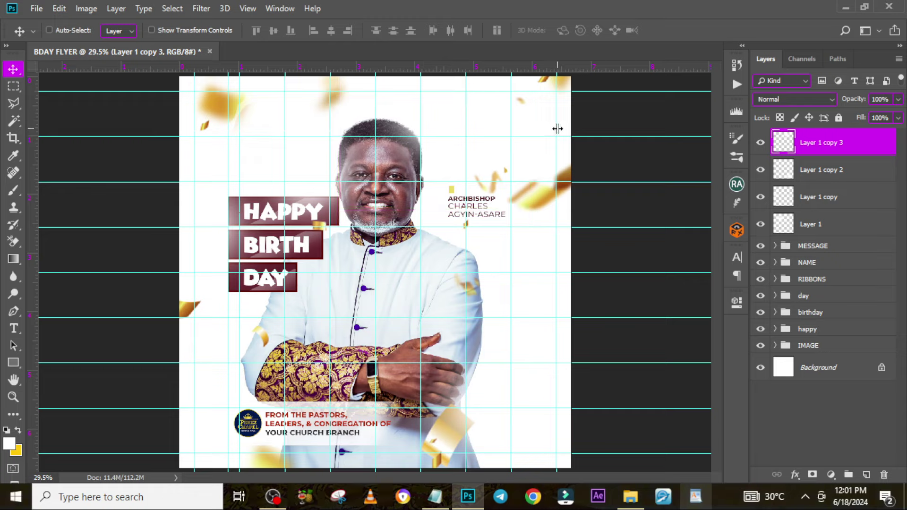
- Group the four white glow layers and name the group GLOW
left_click(854, 225)
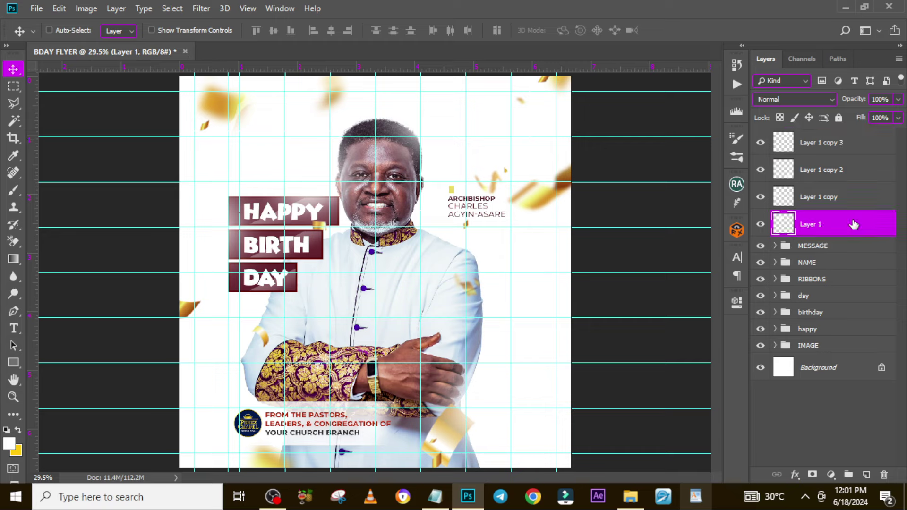
left_click(838, 147, "shift")
key("ctrl+g")
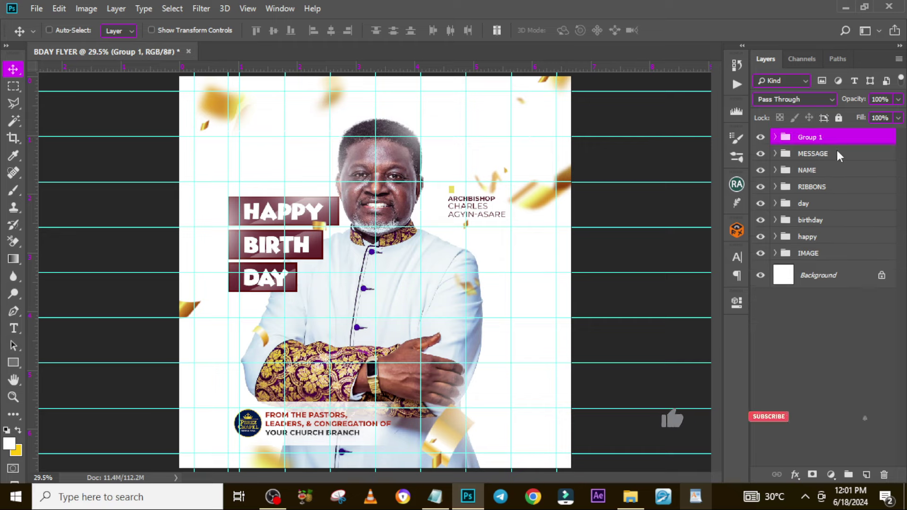
double_click(807, 138)
type("LOW")
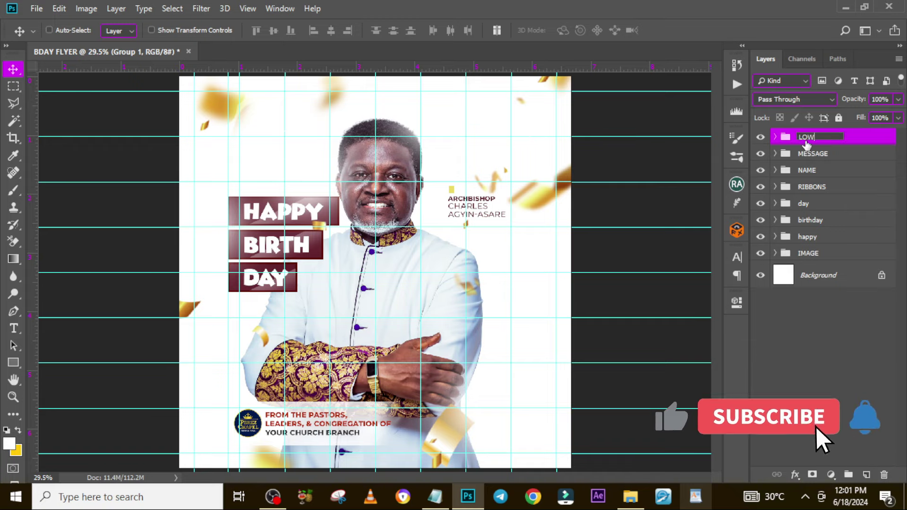
key("Return")
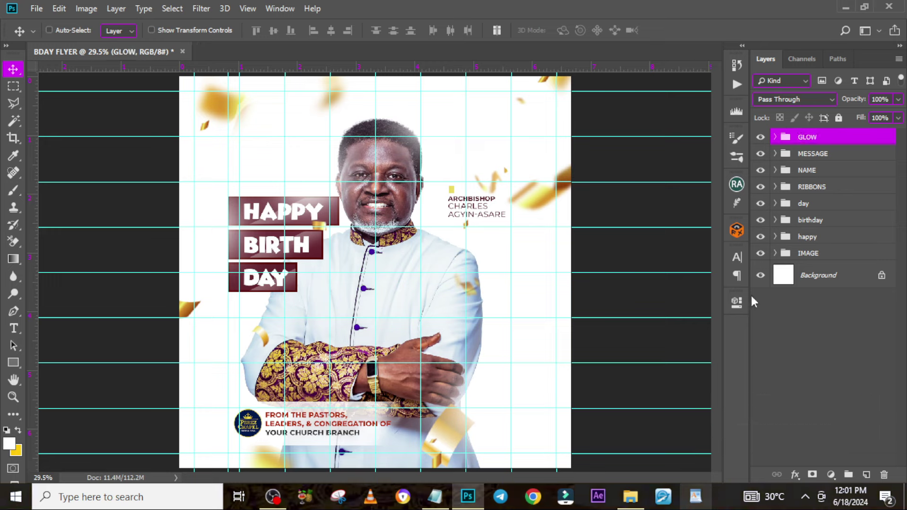
- Place the heavenly gates picture from the BDAY FLYER folder as a full-canvas background beneath the IMAGE group
left_click(630, 496)
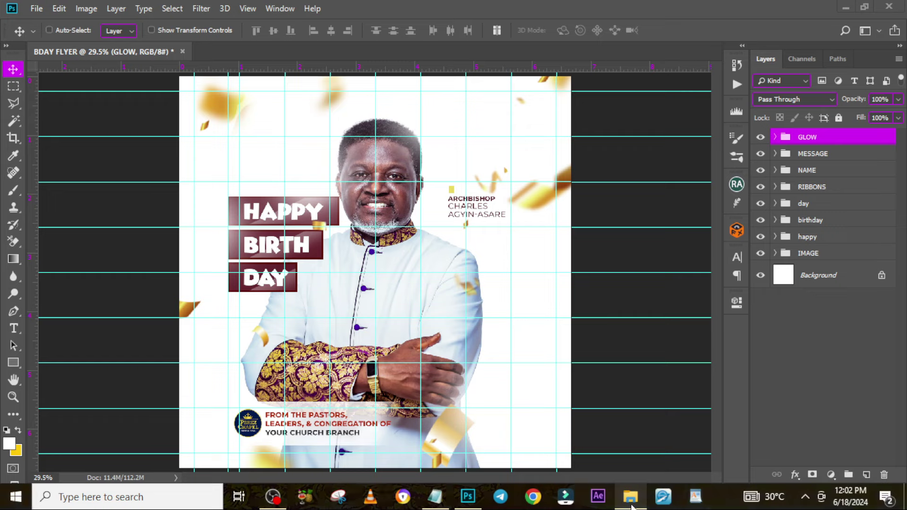
left_click(631, 500)
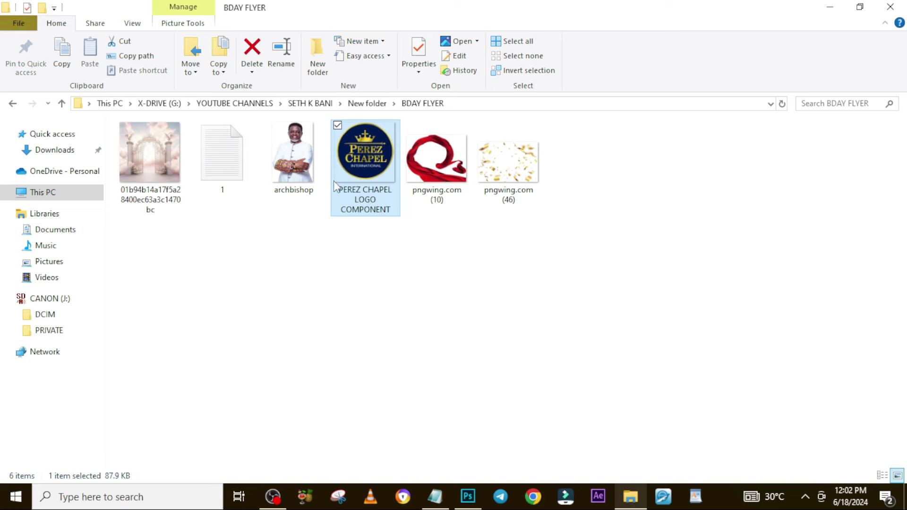
left_click(142, 164)
left_click_drag(144, 165, 420, 352)
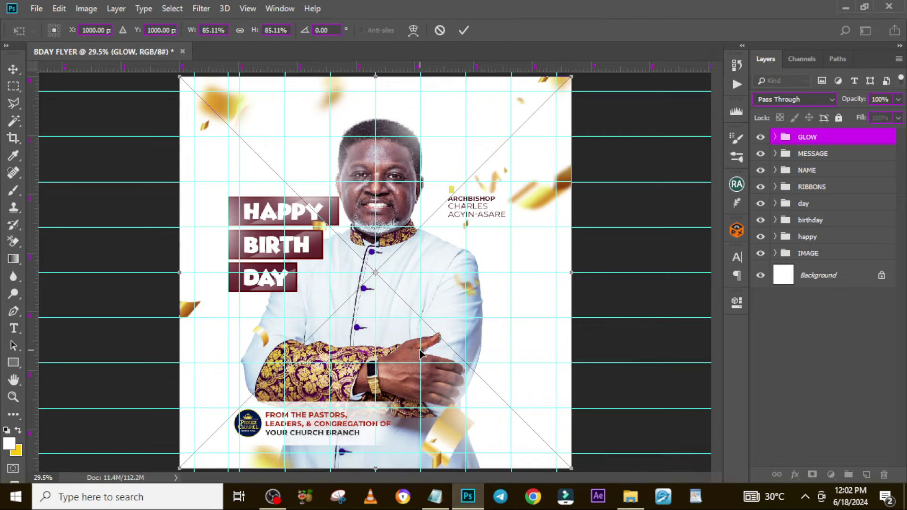
key("Return")
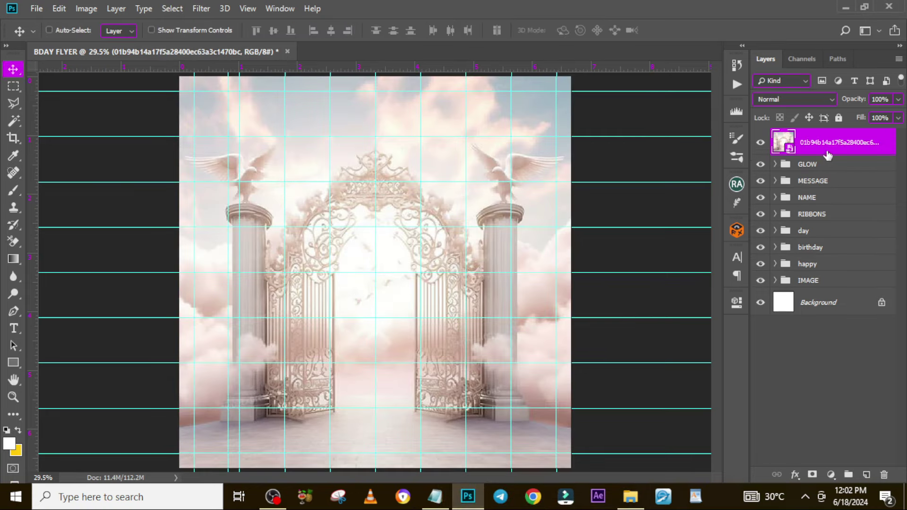
left_click_drag(827, 155, 809, 293)
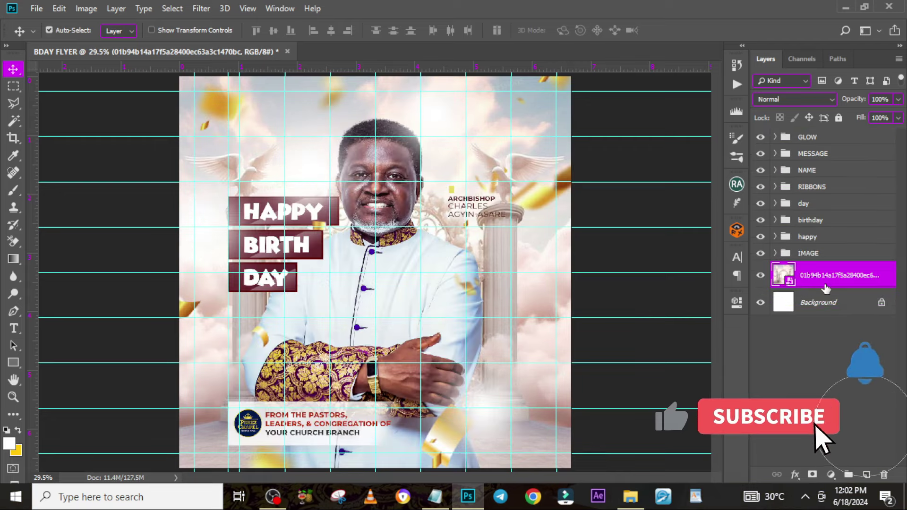
- Put the heavenly gates picture in a group of its own named BG
key("ctrl+g")
double_click(804, 270)
type("BG")
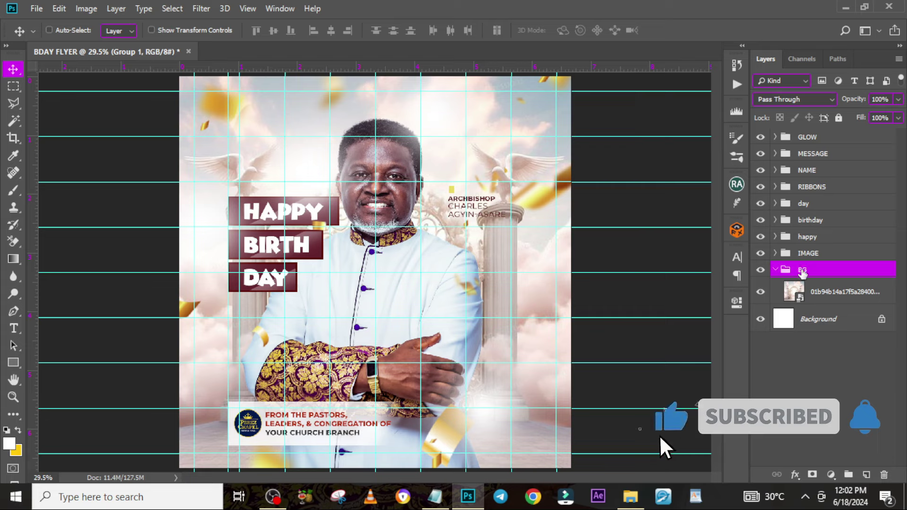
key("Return")
- On a new layer above the gates picture, paint a soft sampled sky tone behind the archbishop and blend it with Linear Dodge (Add)
left_click(824, 293)
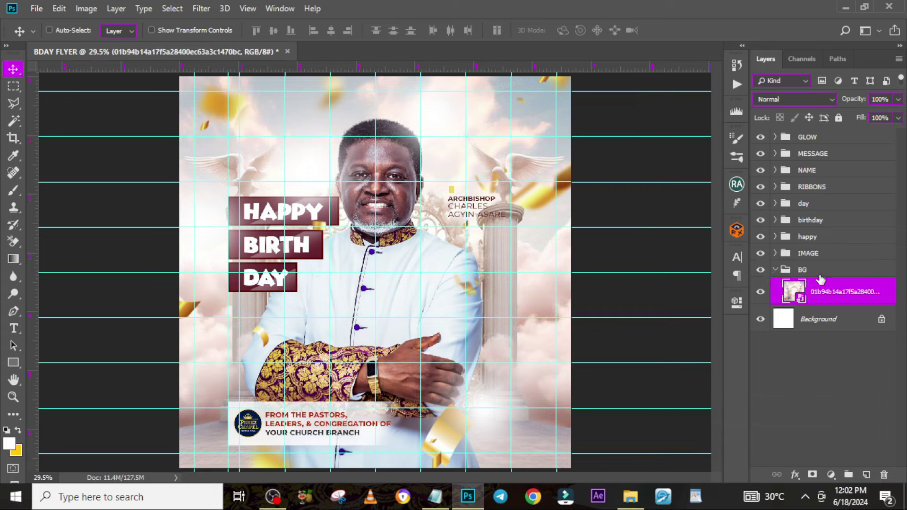
left_click(866, 474)
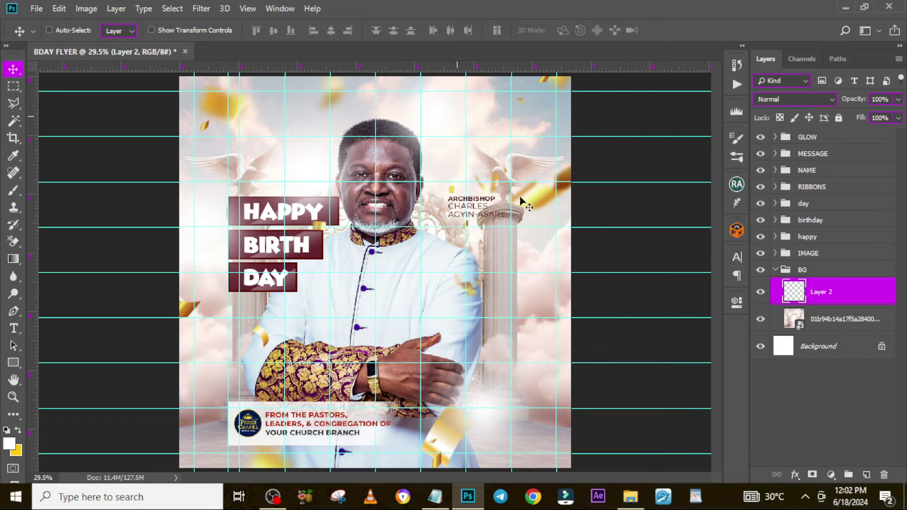
key("b")
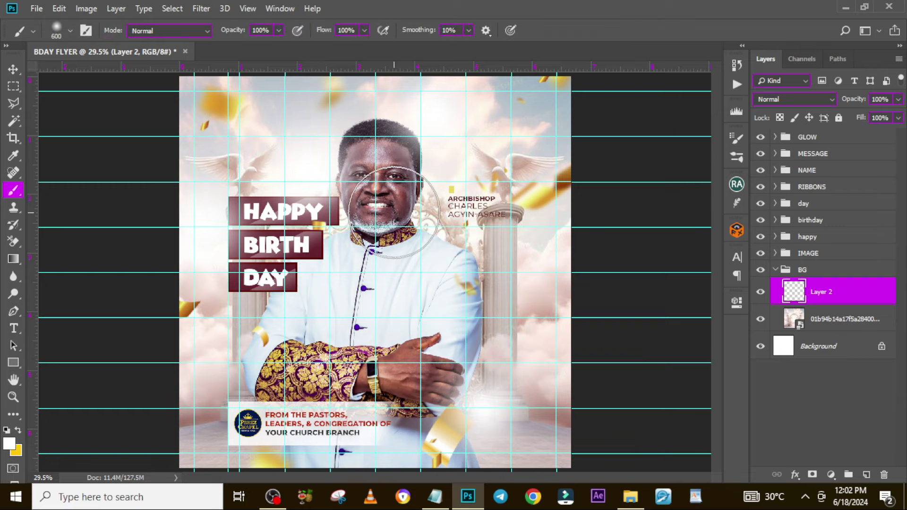
left_click(525, 156, "alt")
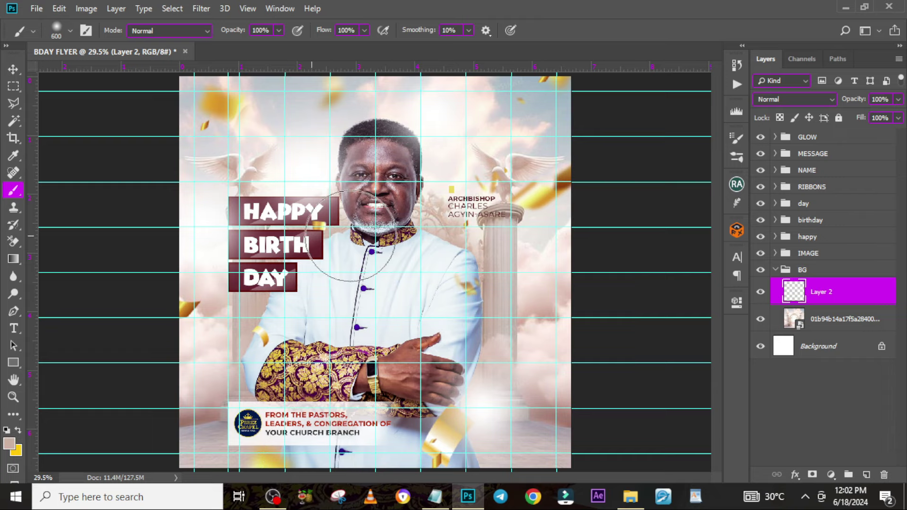
left_click(809, 98)
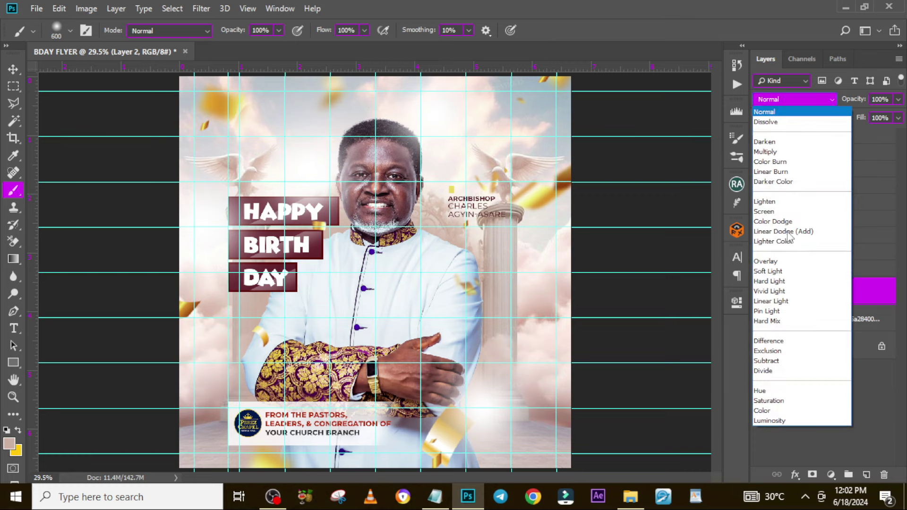
left_click(784, 232)
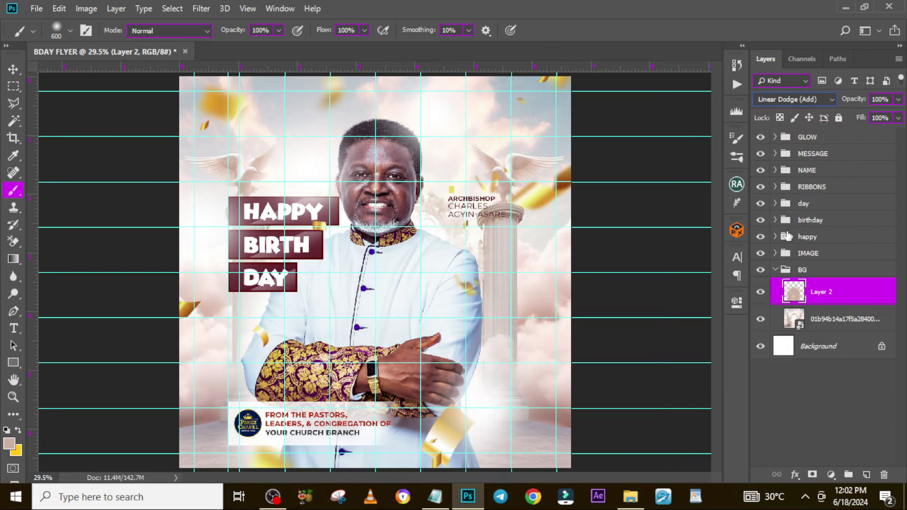
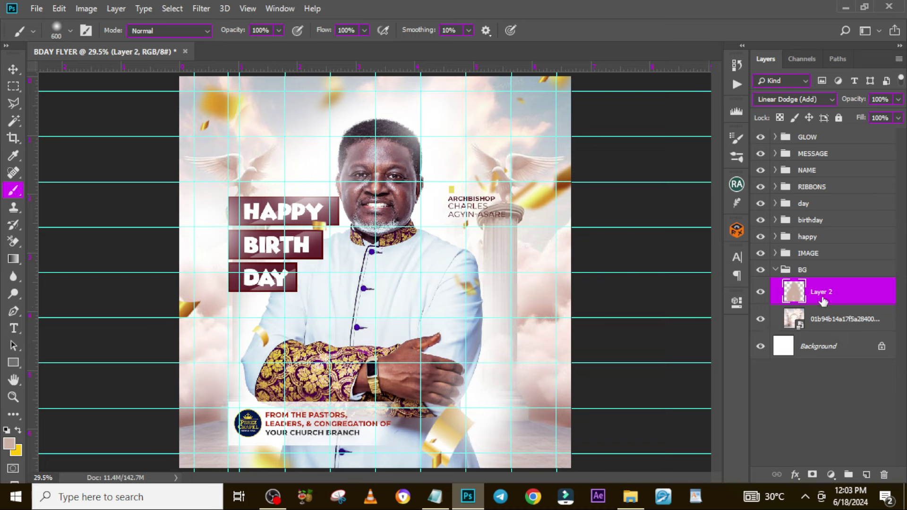
- Place the red cloth image pngwing.com (10) in the BG group, scaled down behind the archbishop's waist at the flyer's lower edge
left_click(633, 498)
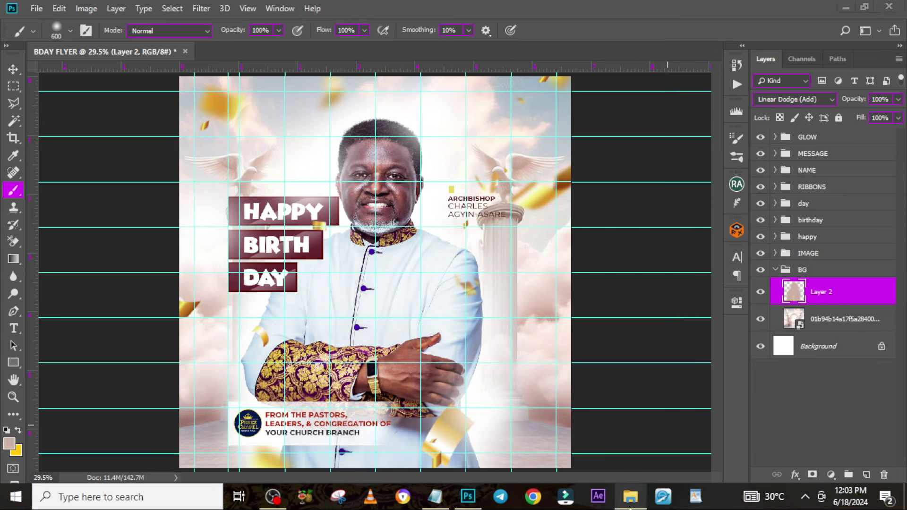
left_click(631, 497)
left_click_drag(435, 152, 457, 471)
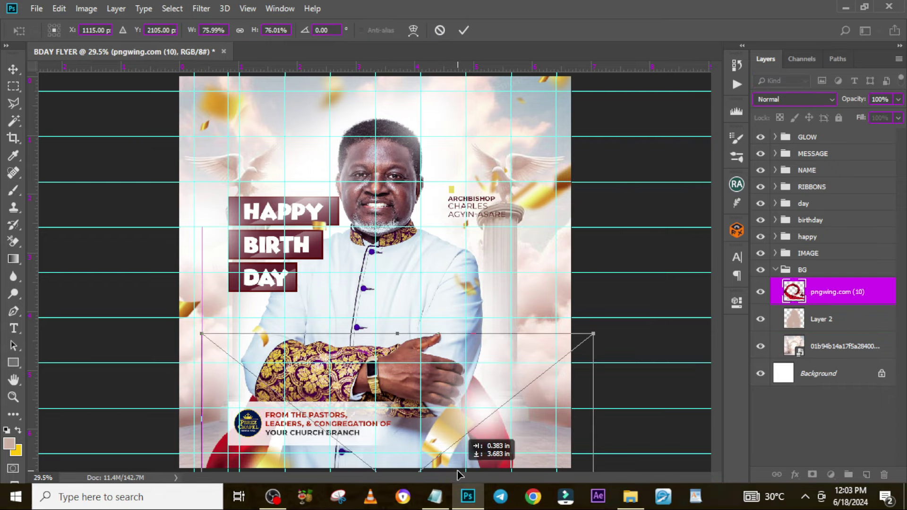
left_click_drag(486, 362, 493, 368)
left_click_drag(398, 441, 406, 457)
key("Return")
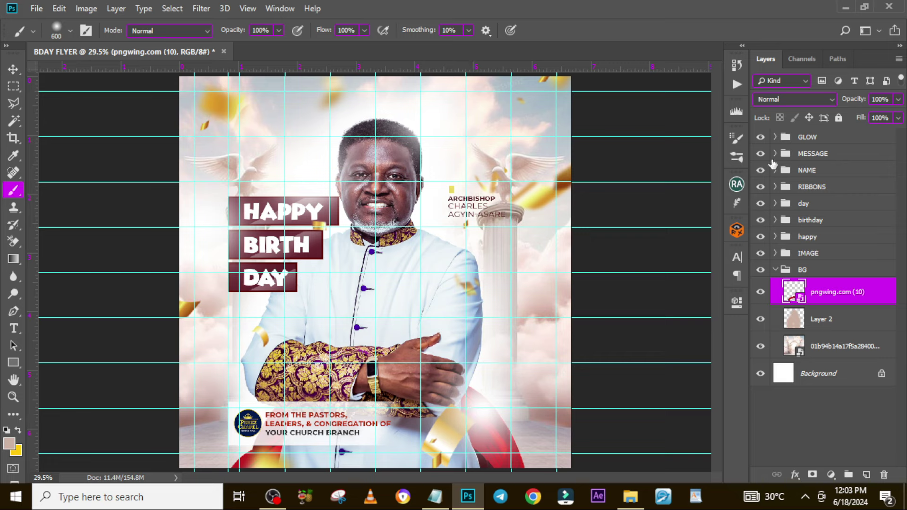
left_click(776, 270)
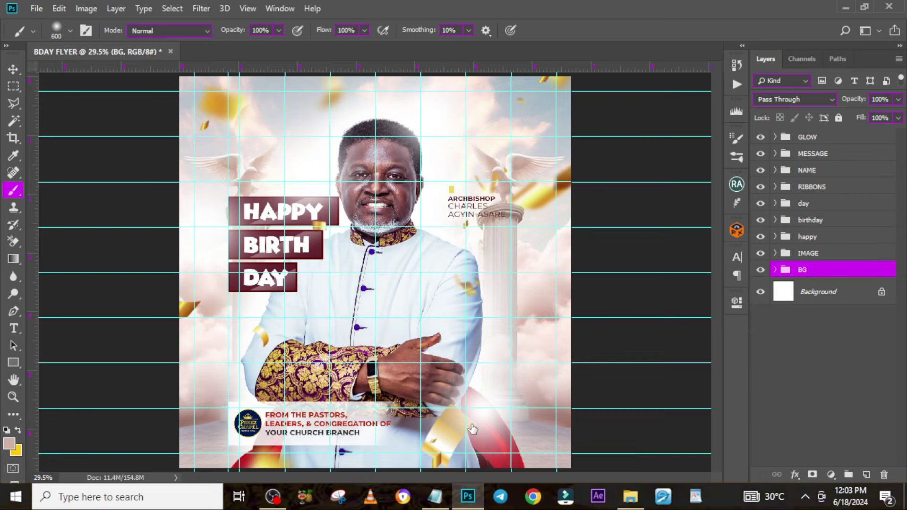
- Reposition the GLOW group's lower-right glow, Layer 1 copy 2, over the archbishop's hand and the upper edge of the red cloth
left_click(776, 137)
left_click(775, 137)
left_click(775, 137)
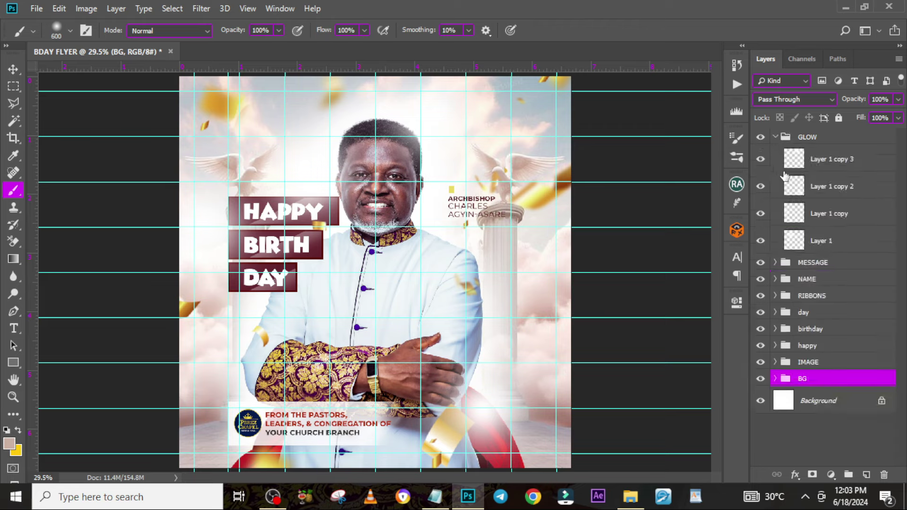
left_click(760, 186)
left_click(832, 186)
key("v")
left_click_drag(474, 408, 468, 406)
key("ctrl+z")
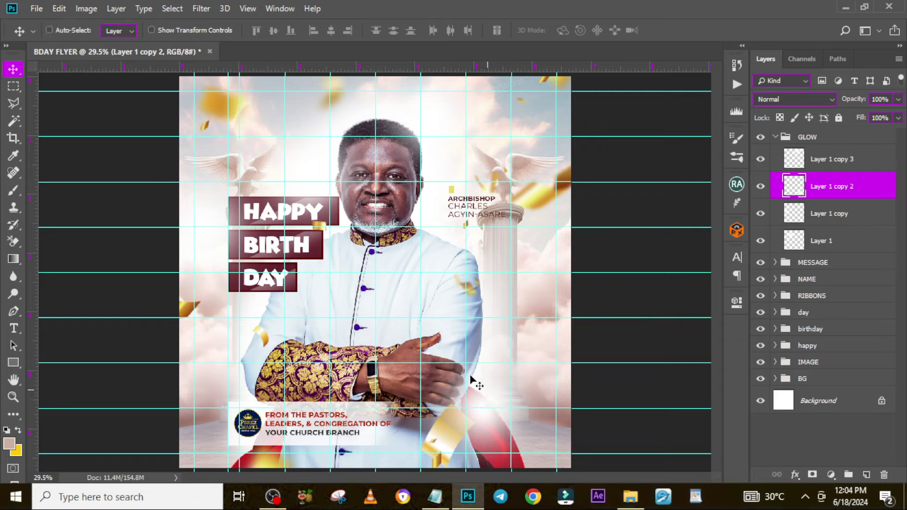
left_click_drag(461, 374, 477, 391)
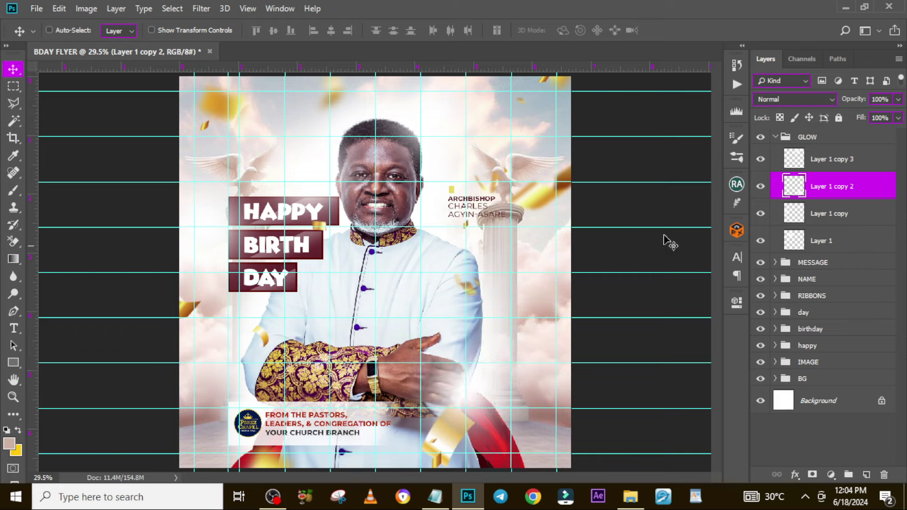
- Lower the opacity of the lower-right glow layer to 62% and collapse the GLOW group
left_click(898, 100)
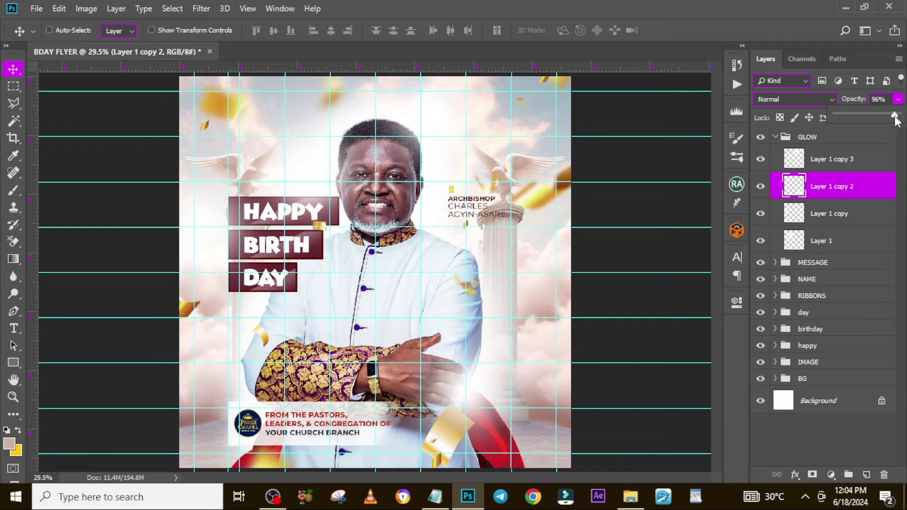
left_click_drag(894, 117, 874, 116)
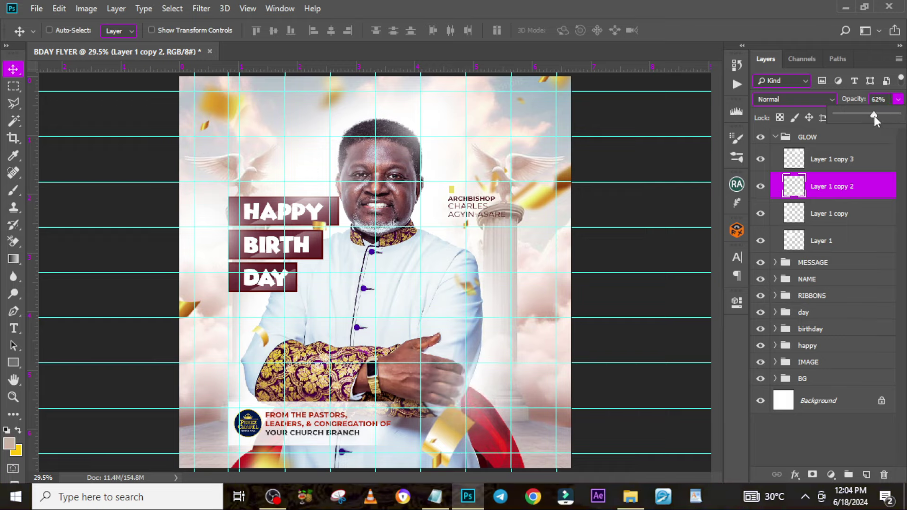
left_click(775, 137)
left_click(775, 137)
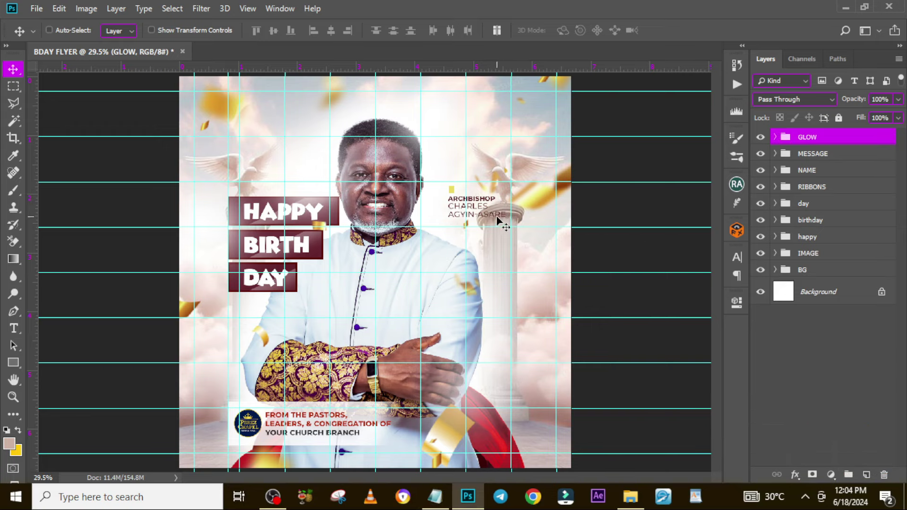
- Nudge the NAME group left so the archbishop's name sits closer to his face and clears the pillar
left_click(816, 169)
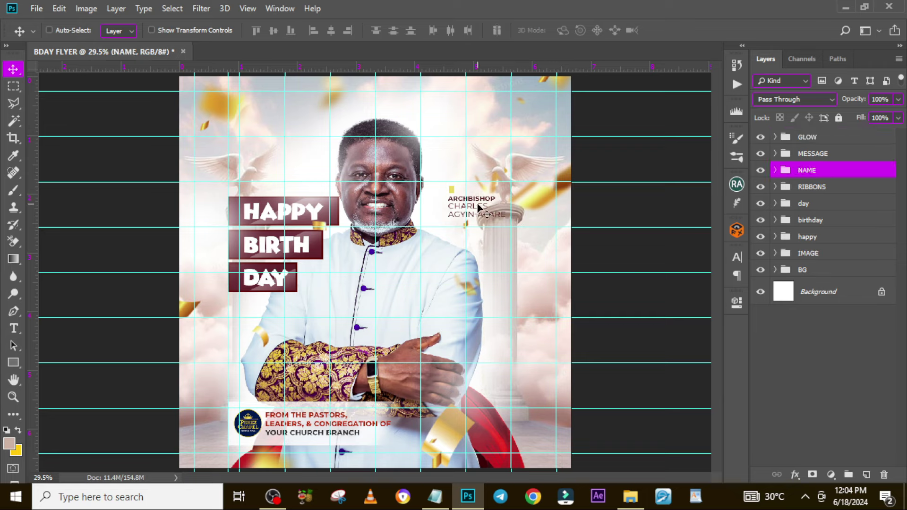
key("shift+Left")
key("shift+Left")
key("shift+Left")
key("shift+Left")
key("shift+Left")
key("shift+Left")
key("shift+Left")
key("shift+Left")
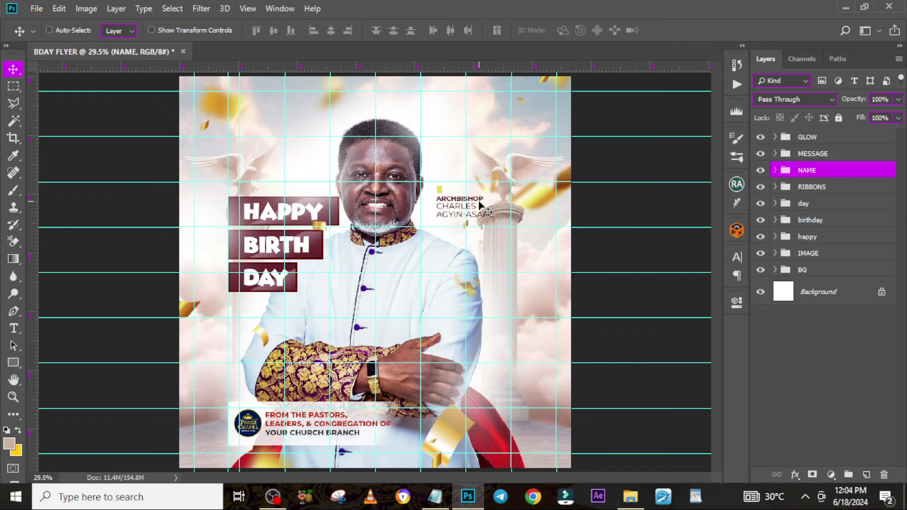
key("shift+Left")
key("shift+Left")
key("shift+Left")
key("shift+Left")
key("shift+Left")
key("shift+Left")
key("shift+Left")
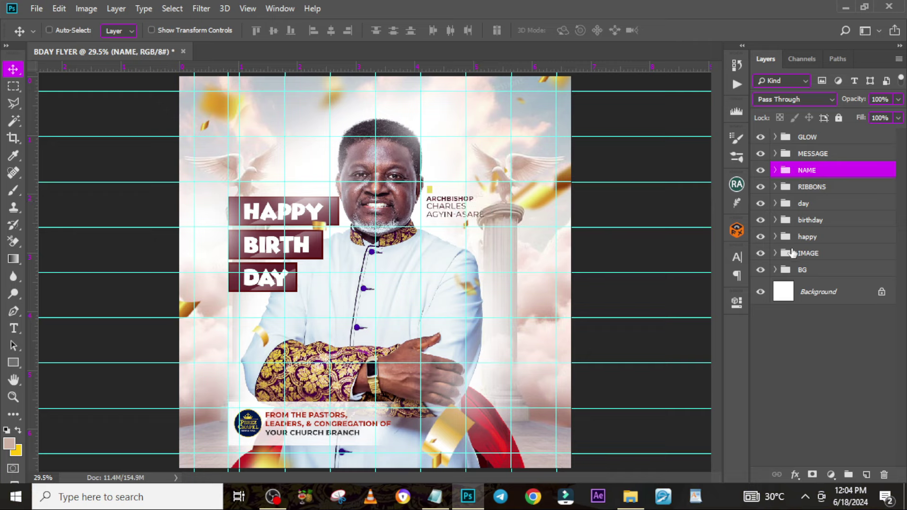
- Brighten the background around the archbishop's name by painting on the Linear Dodge layer in BG with a size 250 brush
left_click(775, 270)
left_click(821, 319)
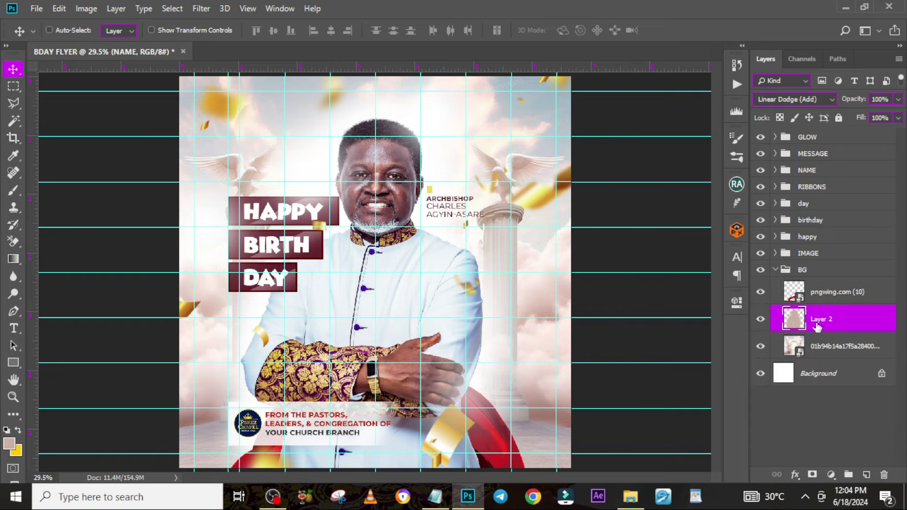
key("b")
key("bracketleft")
key("bracketleft")
key("bracketleft")
key("bracketleft")
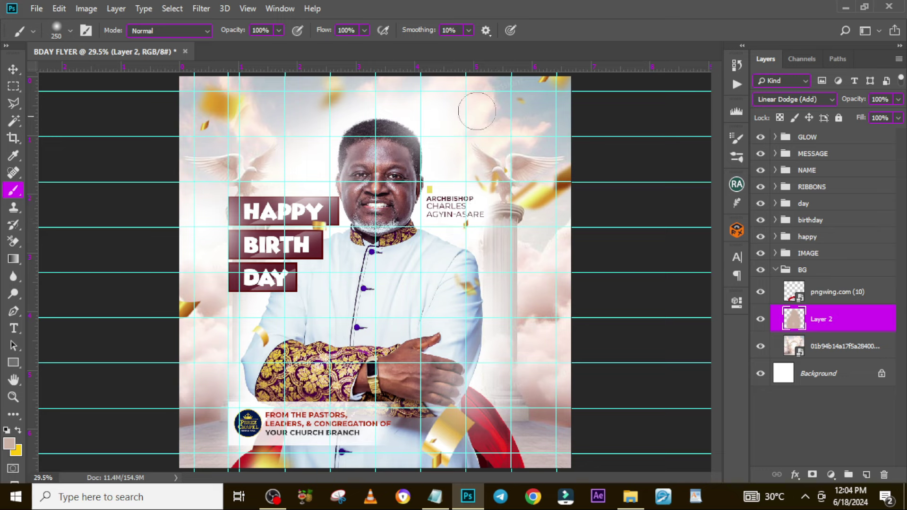
left_click(775, 270)
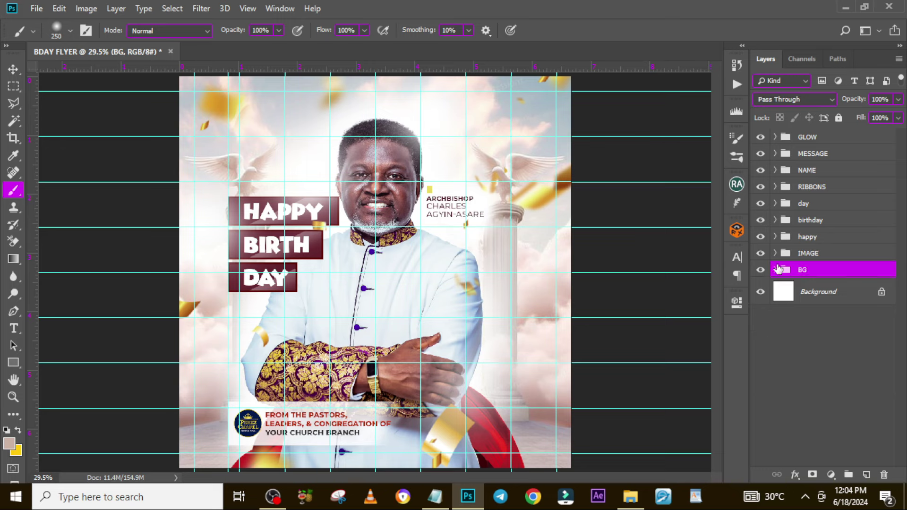
- Stamp all visible artwork onto a new layer above the GLOW group and convert it to a smart object
left_click(805, 138)
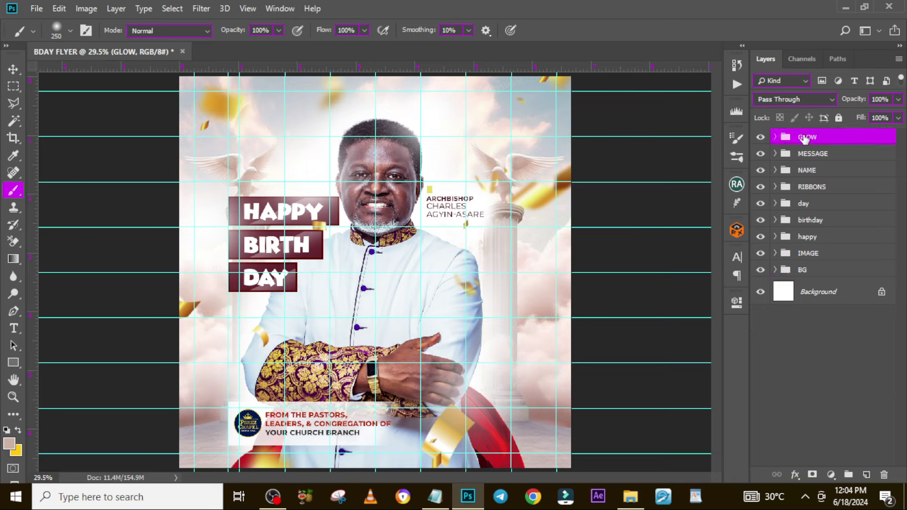
key("ctrl+shift+alt+n")
right_click(806, 140)
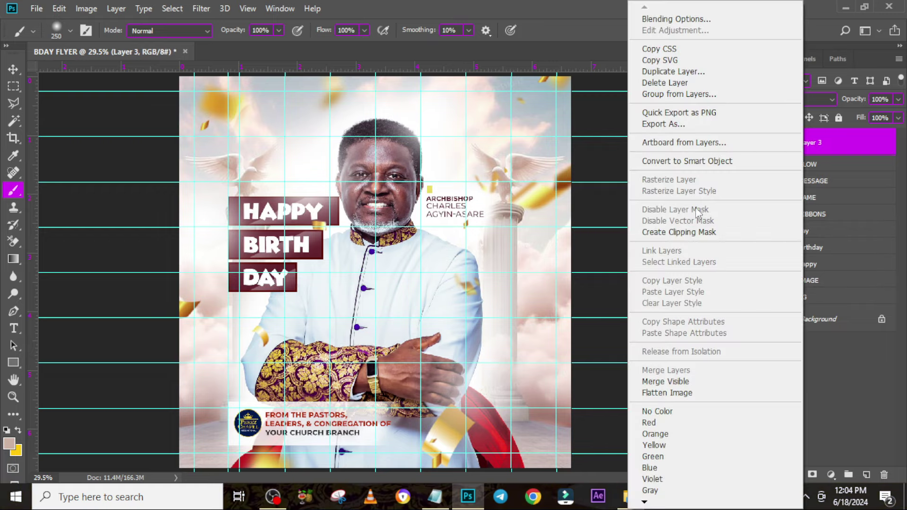
left_click(694, 162)
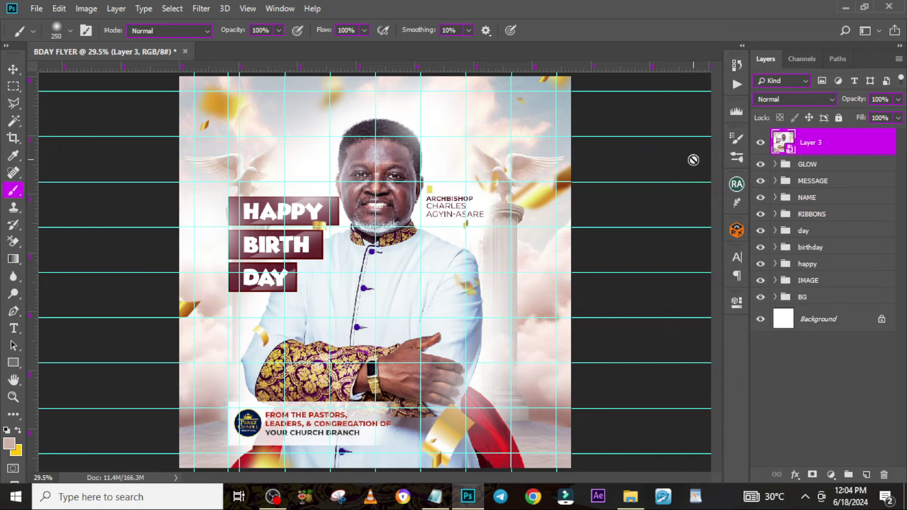
- Open the Camera Raw Filter on the merged layer and set Temperature to -11, Shadows to -16 and Blacks to +18
left_click(204, 8)
left_click(233, 88)
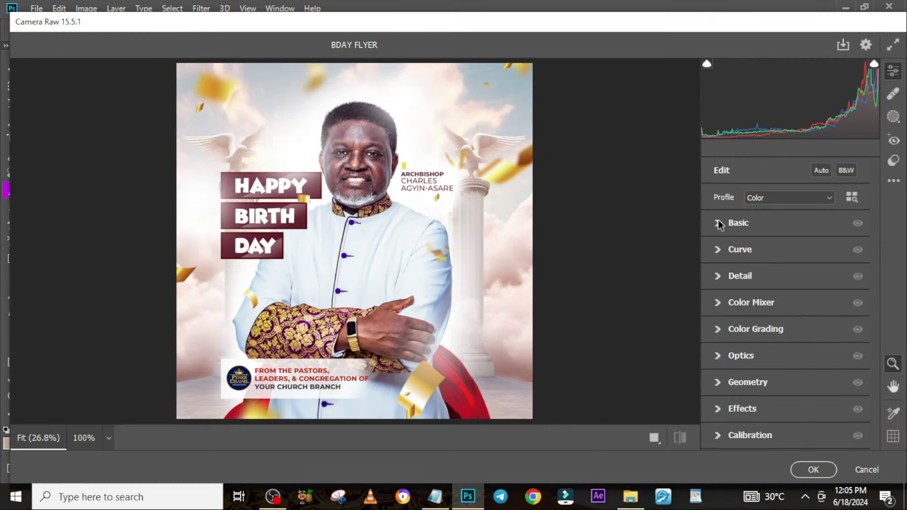
left_click(719, 223)
mouse_move(787, 222)
left_mouse_down()
mouse_move(796, 223)
mouse_move(778, 222)
left_mouse_up()
left_click(775, 335)
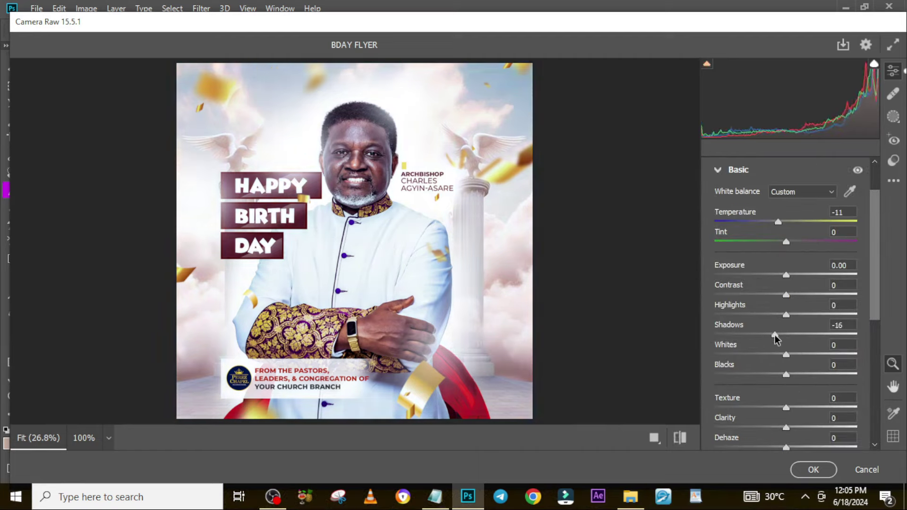
left_click(798, 374)
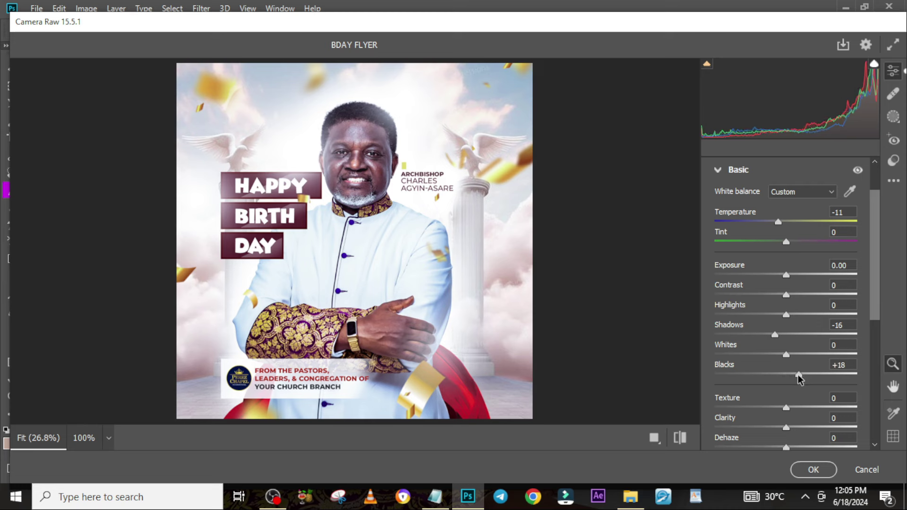
- Sharpen the flyer in Camera Raw with a Sharpening amount of about 62
left_click(717, 170)
left_click(716, 276)
left_click_drag(719, 309, 785, 308)
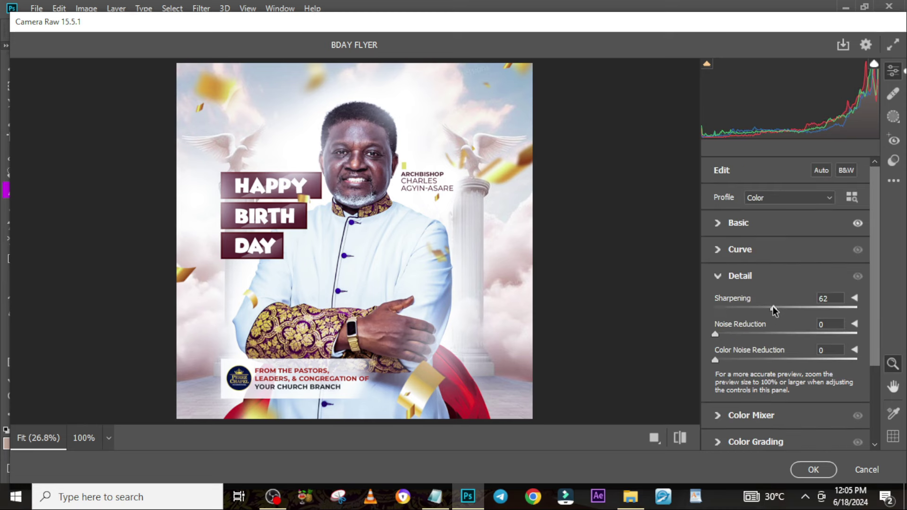
left_click(717, 276)
- Warm the Camera Raw Temperature to +14, apply the filter and collapse the layer's smart filter list
left_click(718, 222)
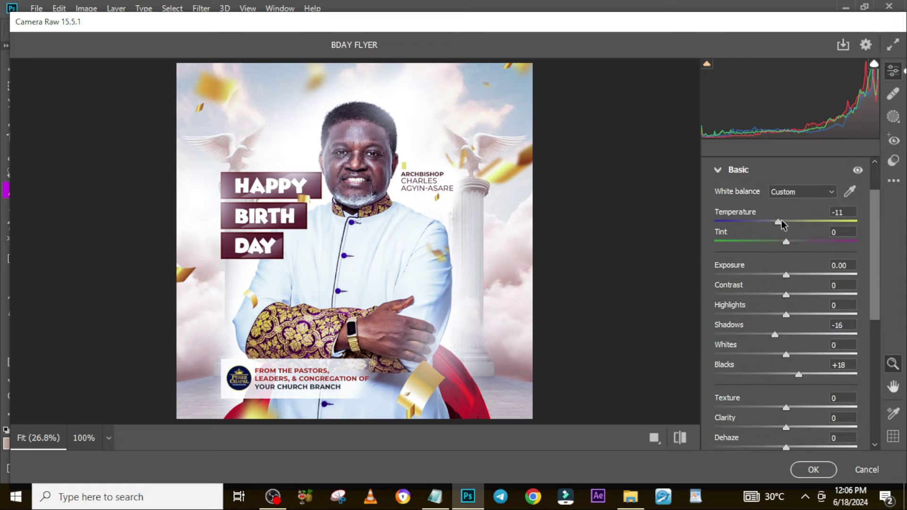
left_click_drag(782, 224, 796, 222)
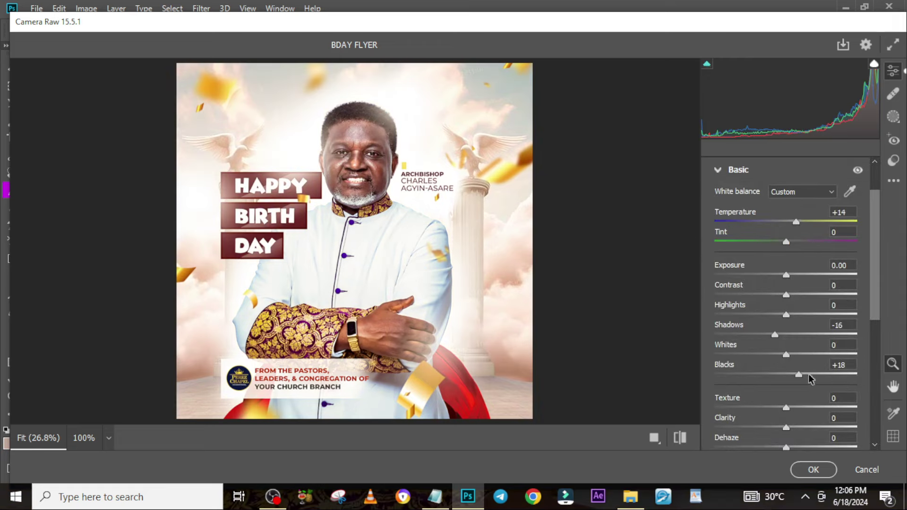
left_click(814, 470)
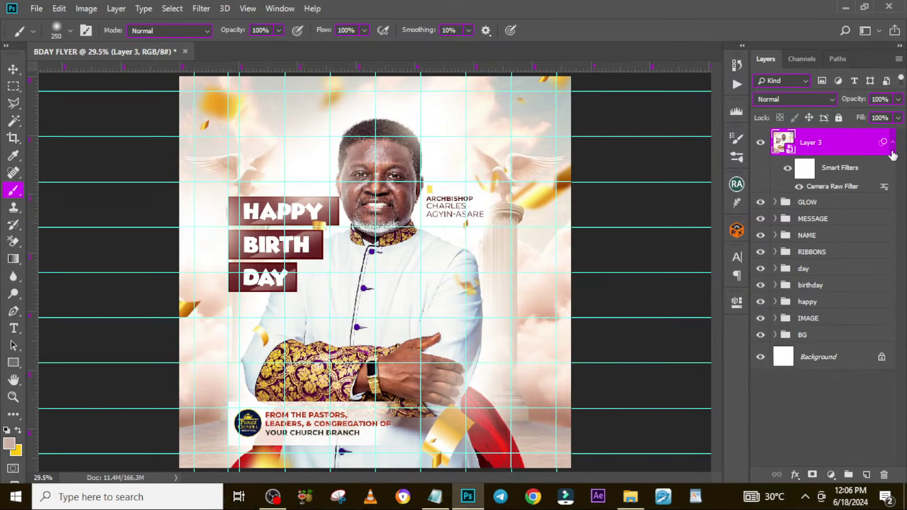
left_click(892, 150)
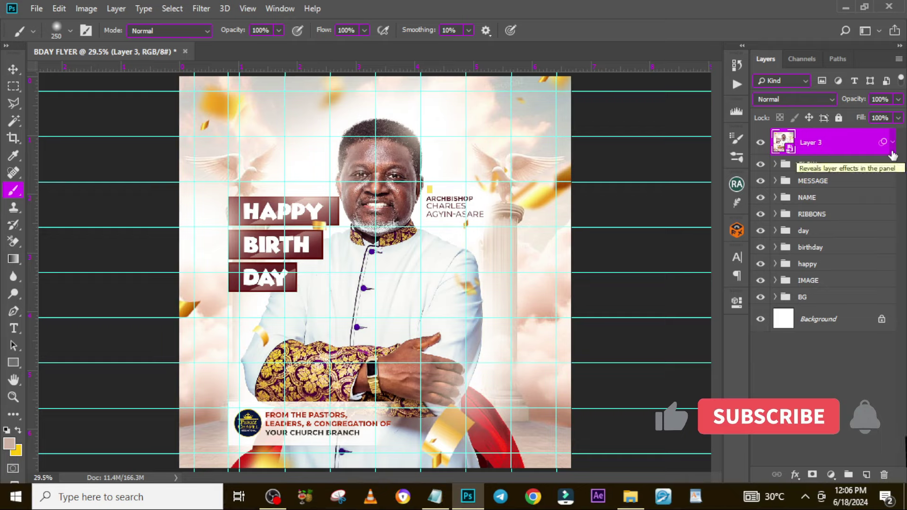